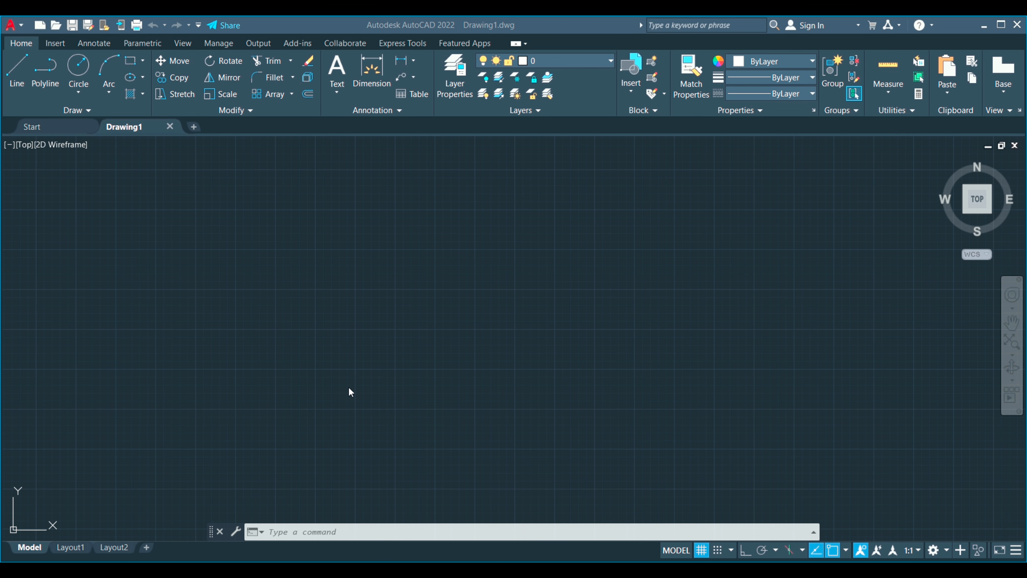
Run the UNITS command and accept decimal lengths at 0.00 precision, decimal degrees at 0 precision, and millimetres as the insertion scale.
left_click(284, 533)
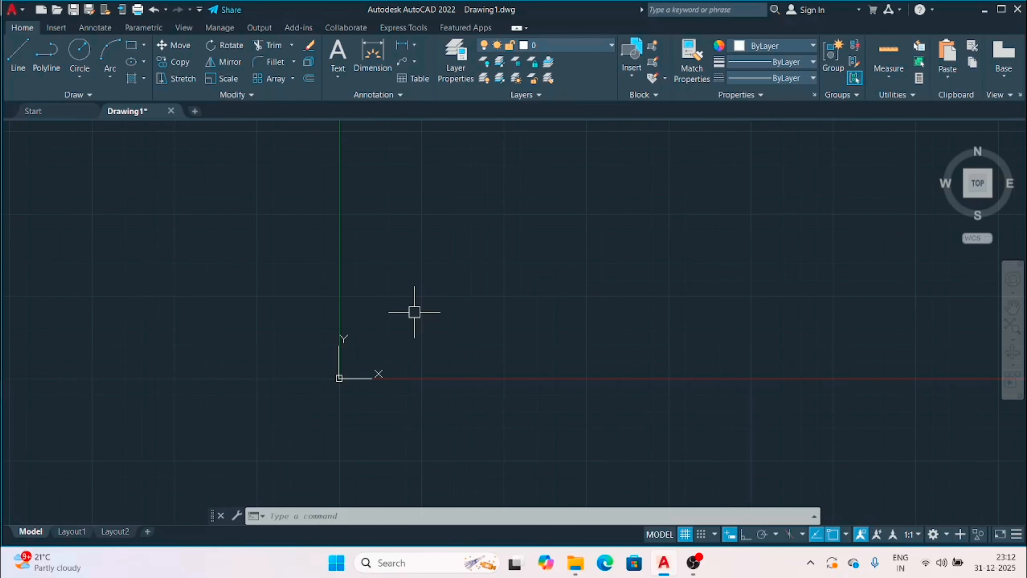
left_click(431, 283)
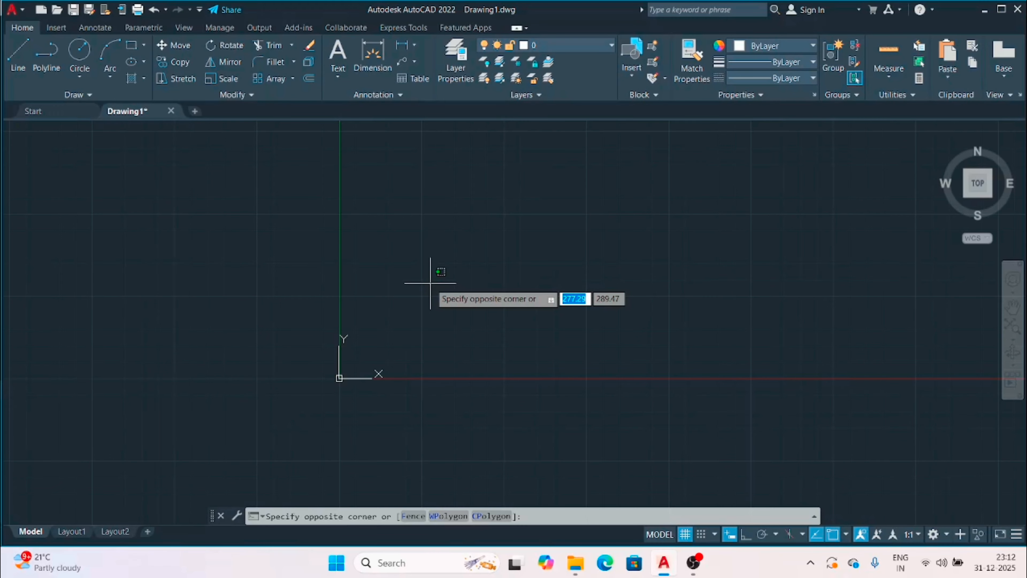
key("Escape")
type("UN")
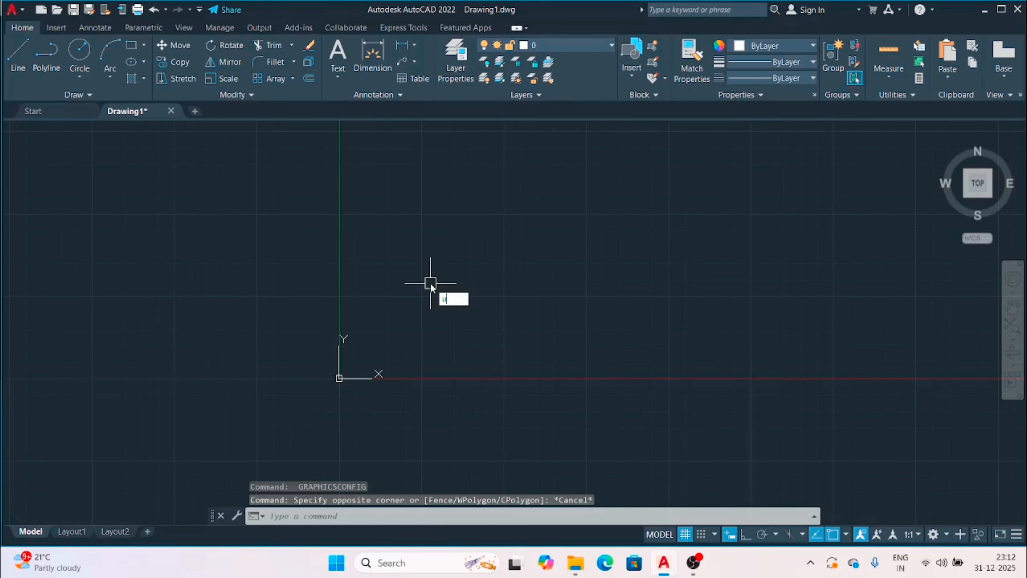
type("ITS")
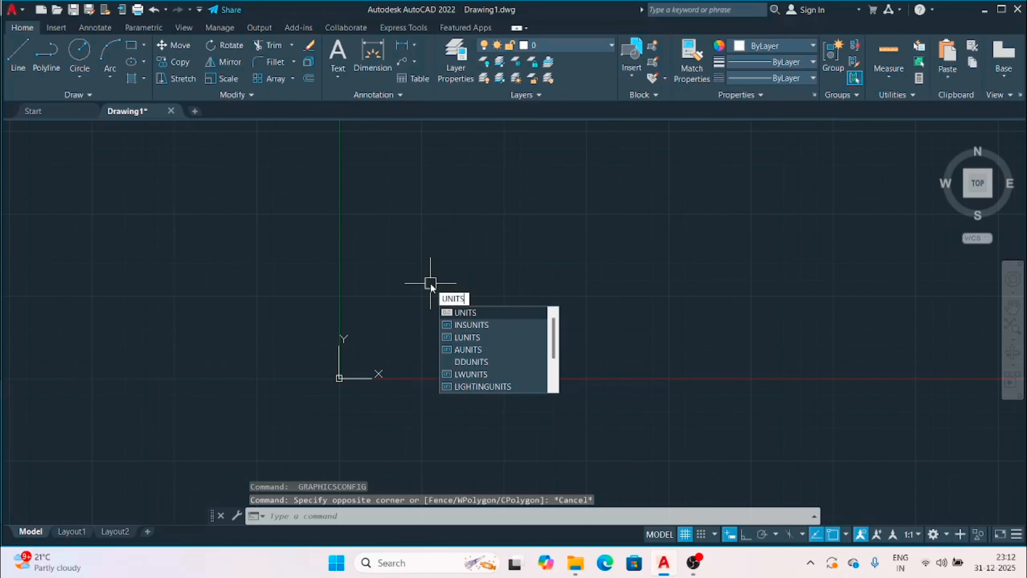
key("Return")
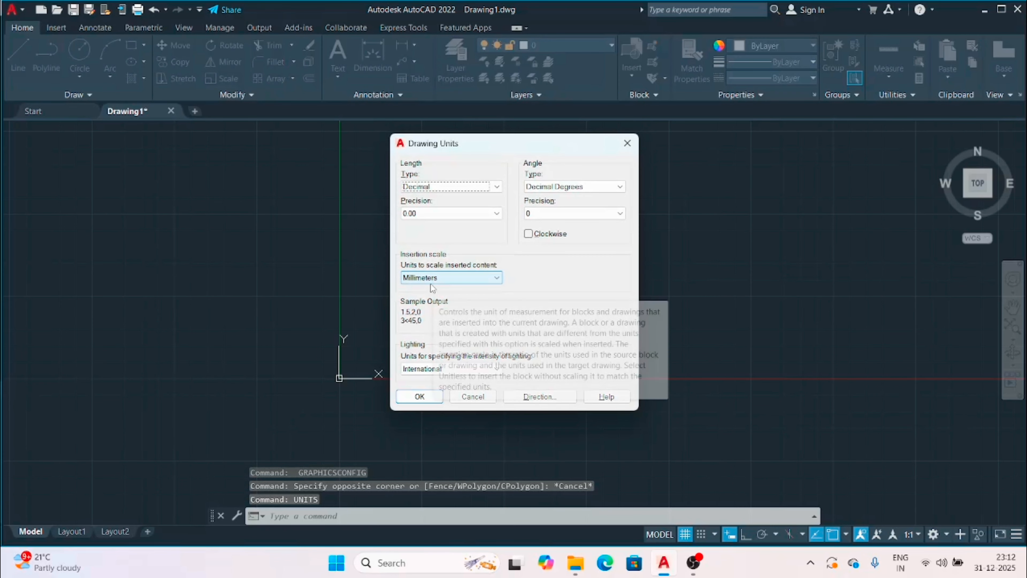
key("Return")
Set the model space limits with LIMITS, accepting lower left corner 0.00,0.00 and upper right corner 420.00,297.00.
type("LI")
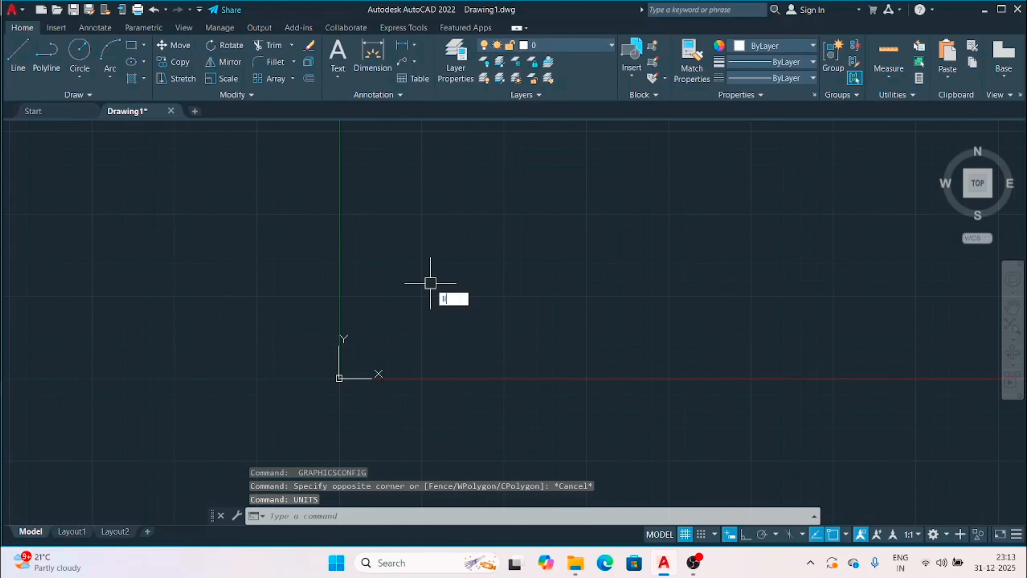
type("MITS")
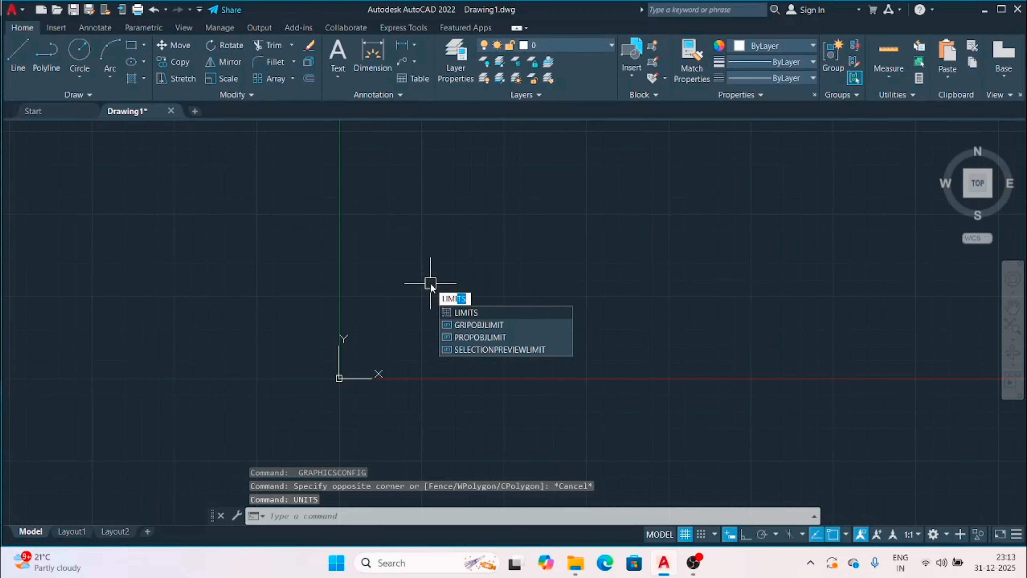
key("Return")
key("Return")
key("Return")
Zoom with the All option to fit the drawing limits, bringing the axis origin into view.
type("ZOOM")
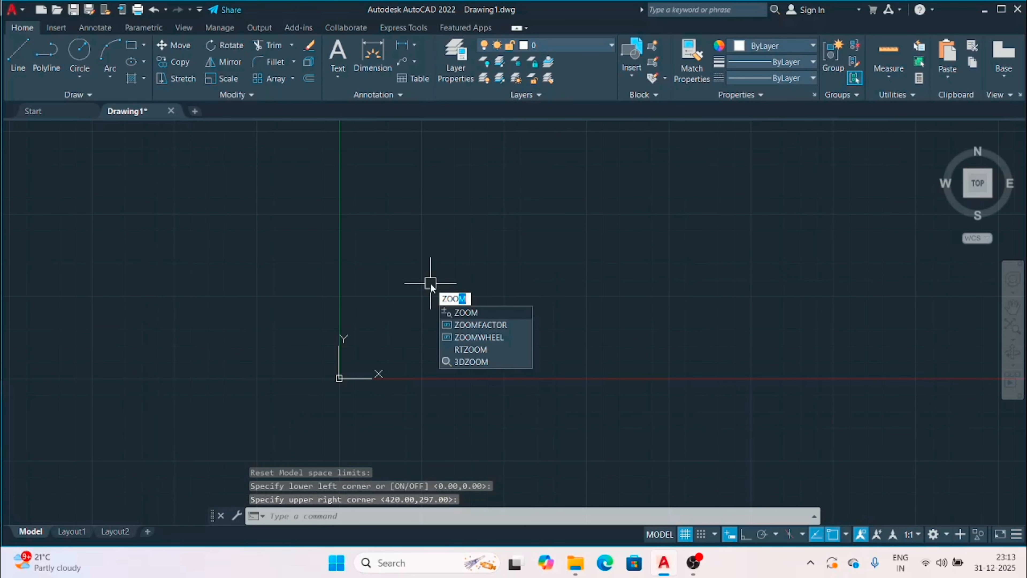
key("Return")
type("all")
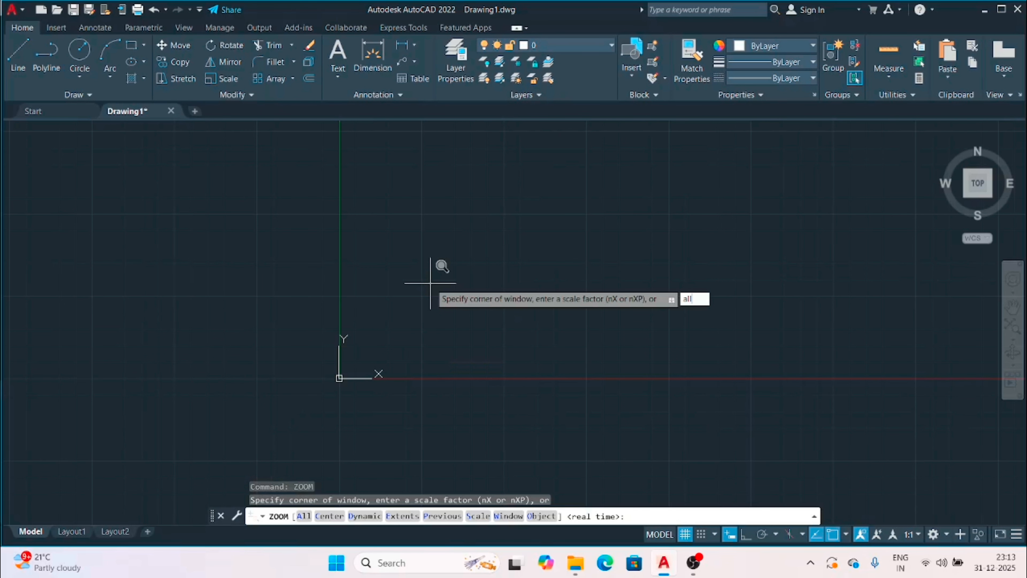
key("Return")
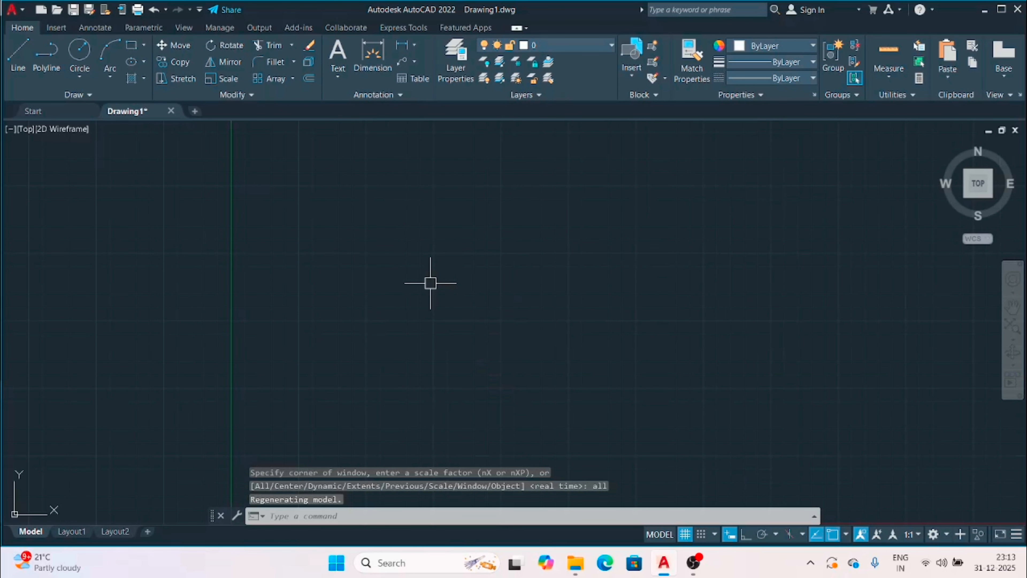
scroll(302, 295, "down", 1)
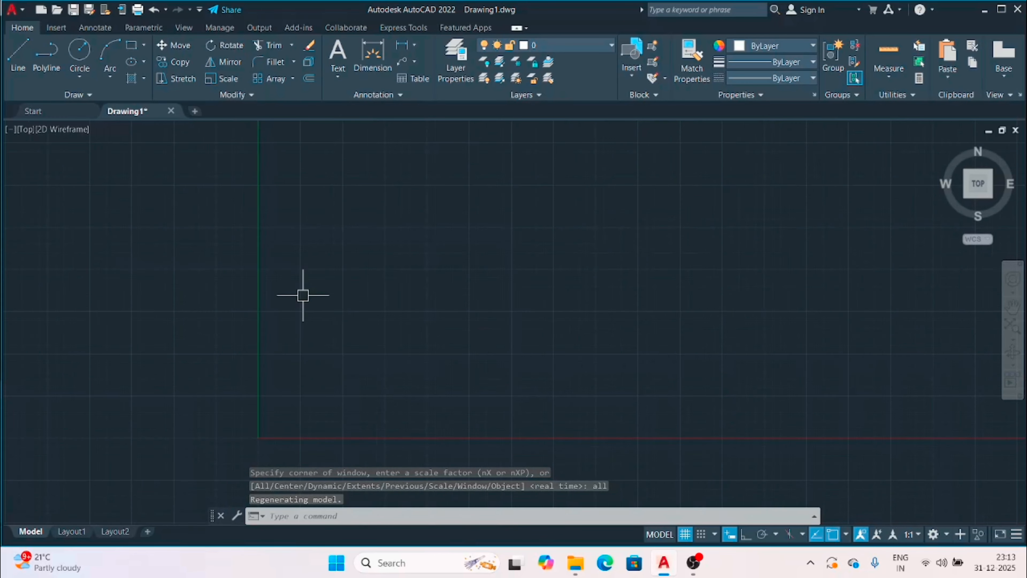
scroll(303, 296, "down", 2)
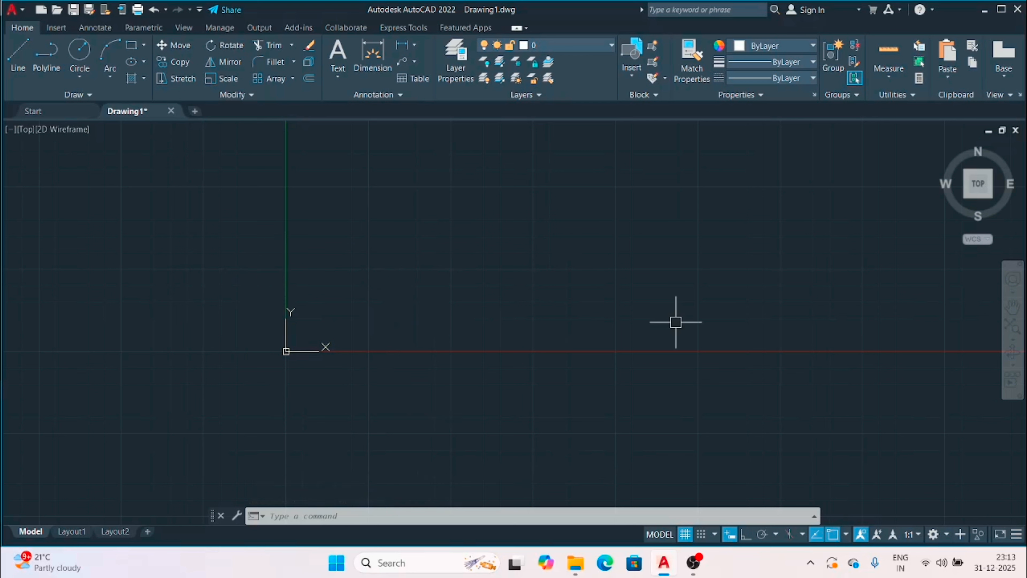
Examine the status bar customization options, from Dynamic Input through Graphics Performance, without changing any of them.
left_click(1018, 540)
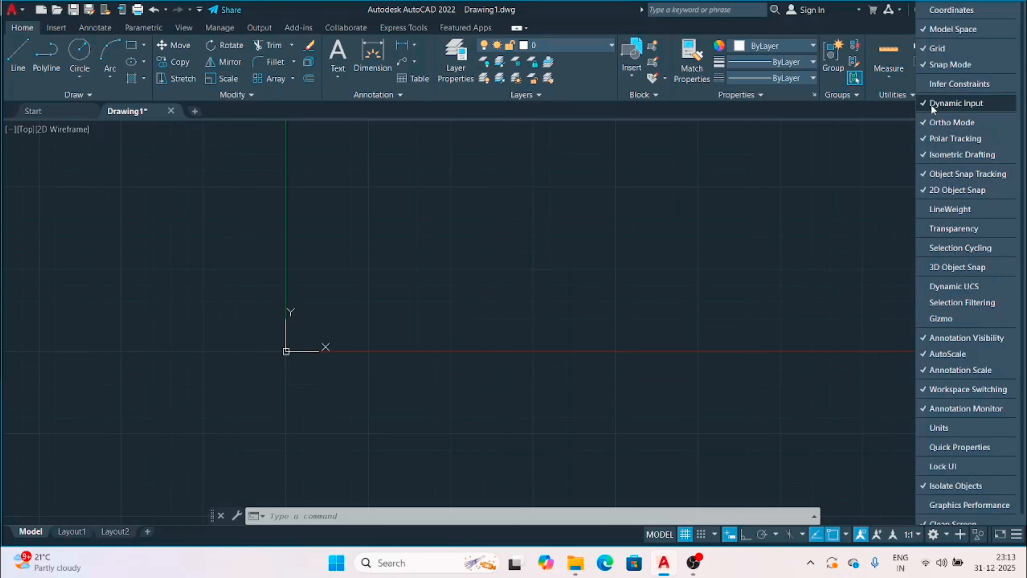
scroll(948, 246, "down", 1)
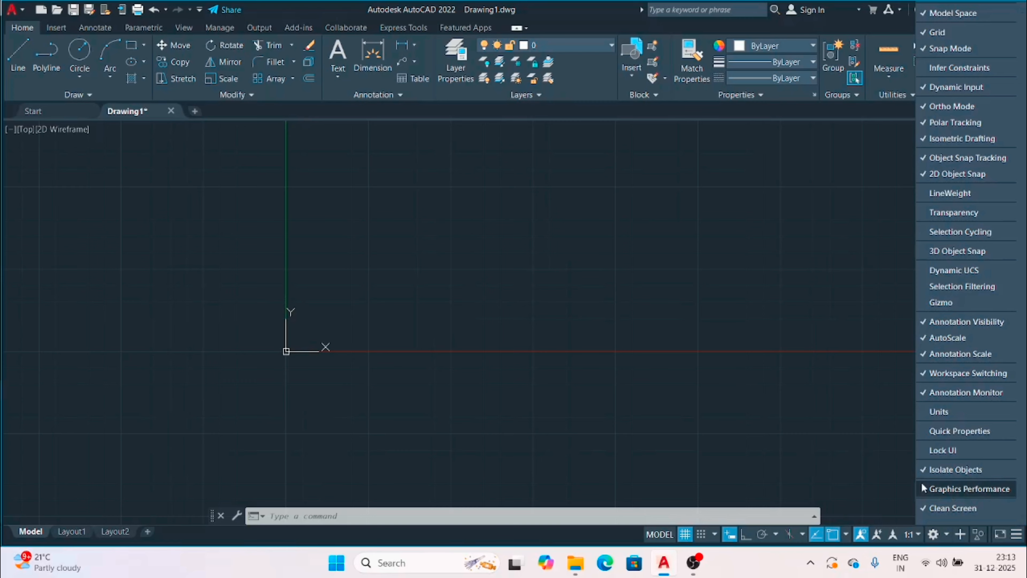
left_click(680, 326)
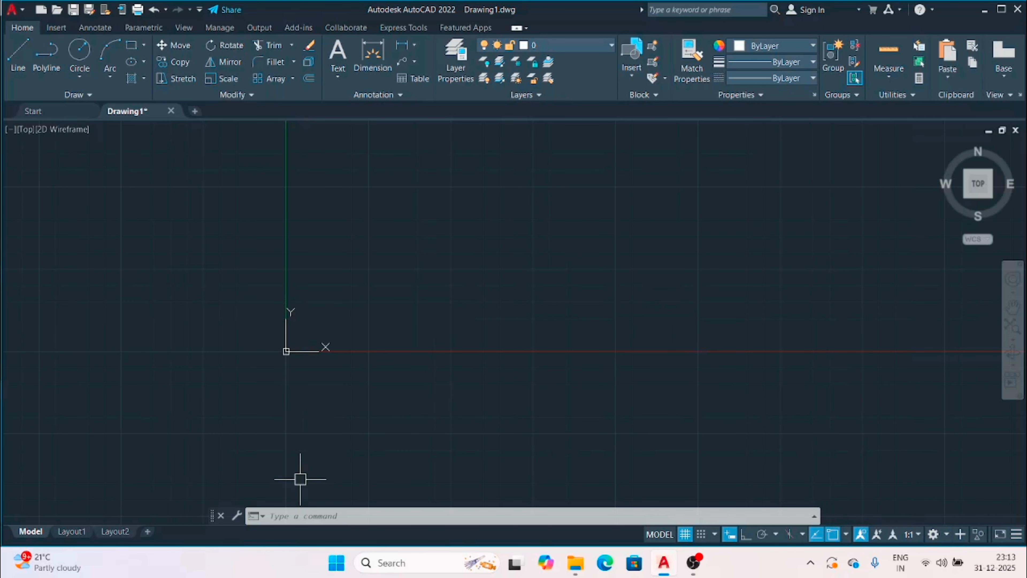
Run GRAPHICSCONFIG to examine the hardware acceleration and 2D display mode settings, and close the dialog without applying changes.
type("GR")
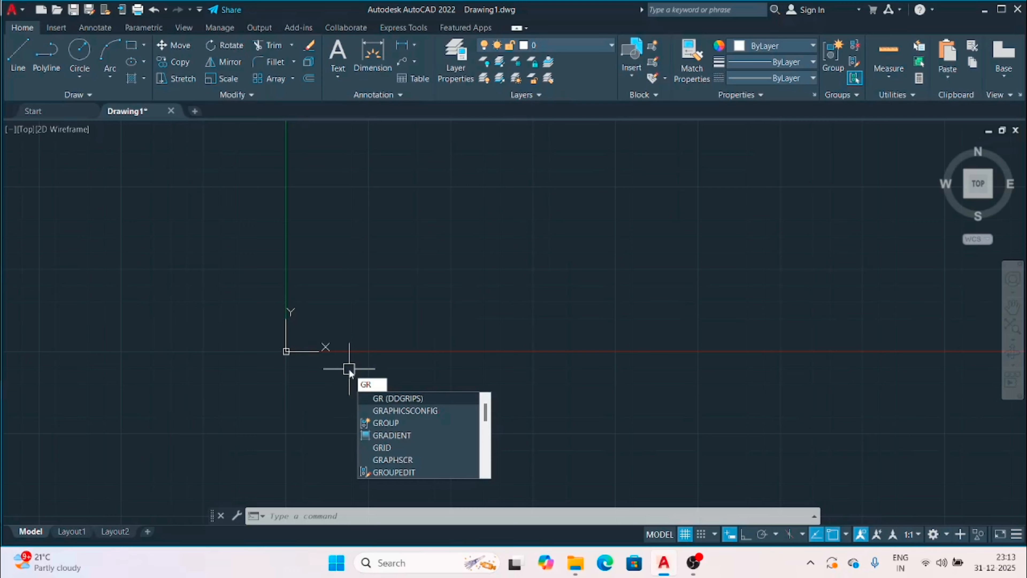
key("Down")
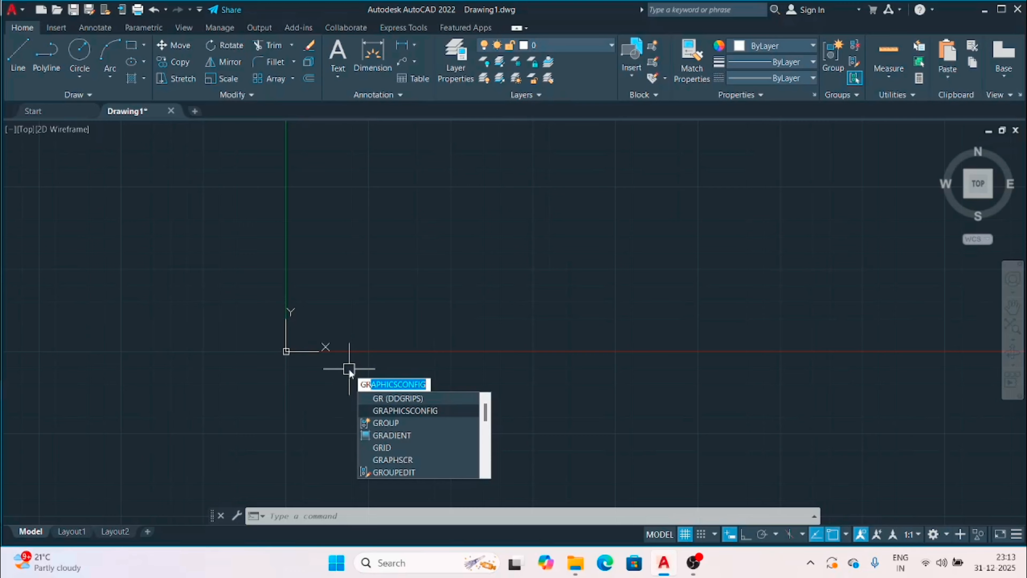
key("Return")
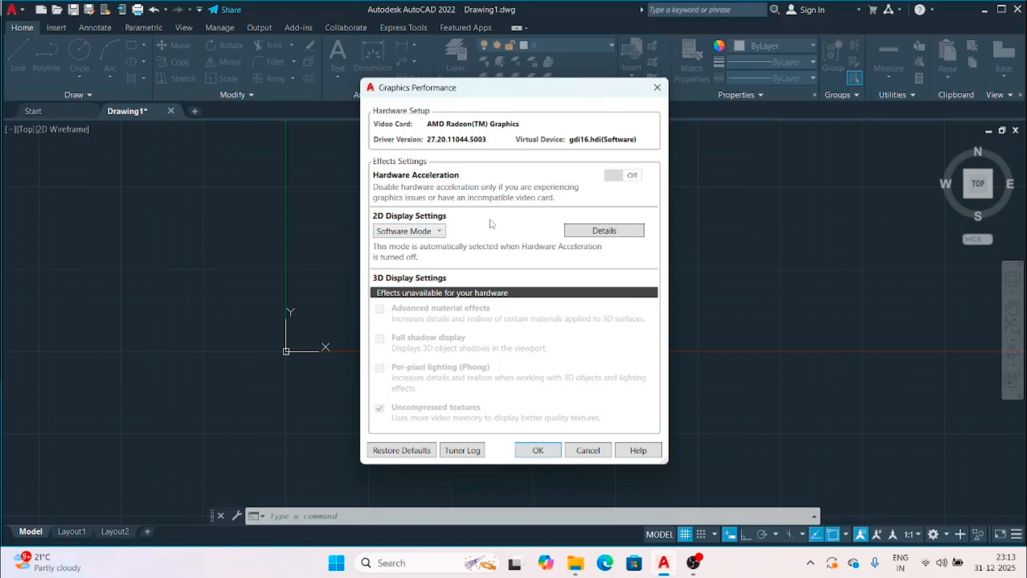
left_click(439, 231)
left_click(439, 240)
left_click(657, 88)
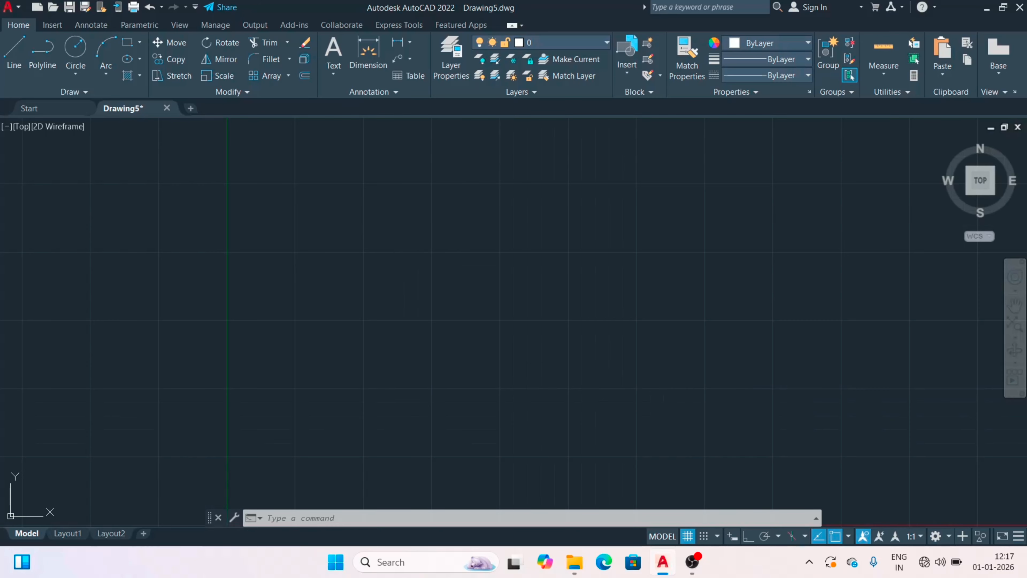
Start the Line command, toggle dynamic input and leave it on, and place the first point at about 52.64, 48.68.
left_click(12, 61)
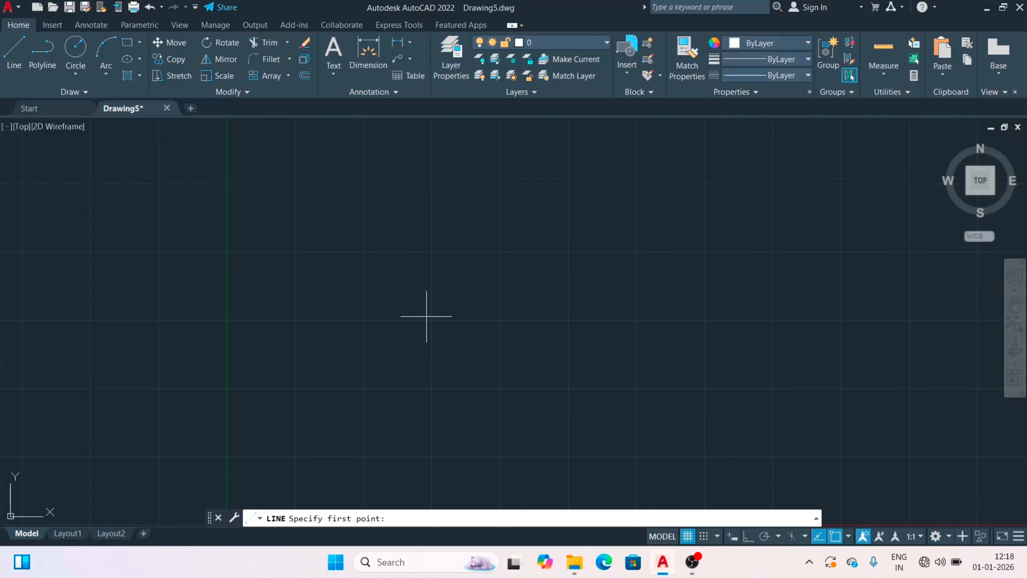
key("F12")
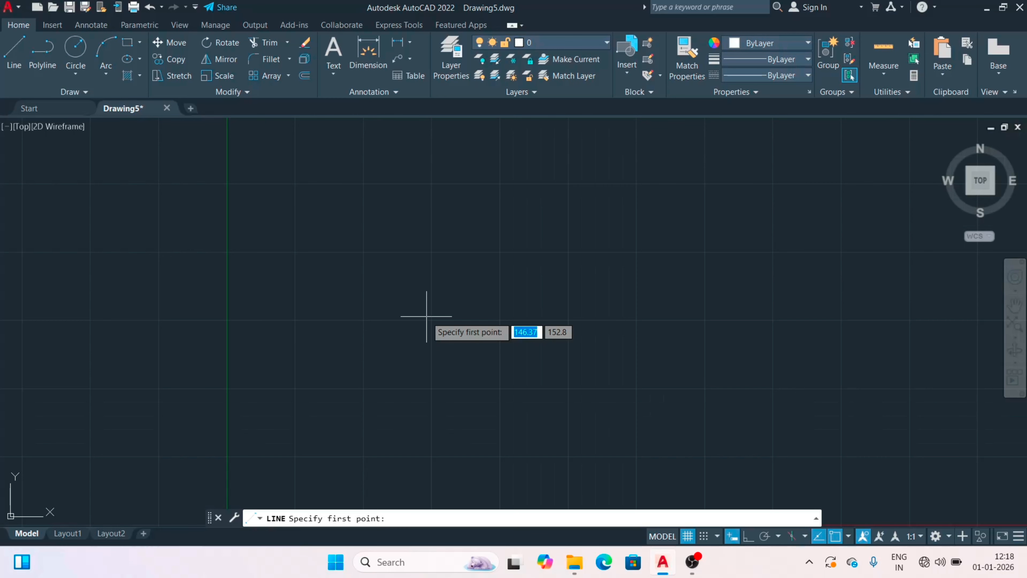
scroll(427, 316, "down", 3)
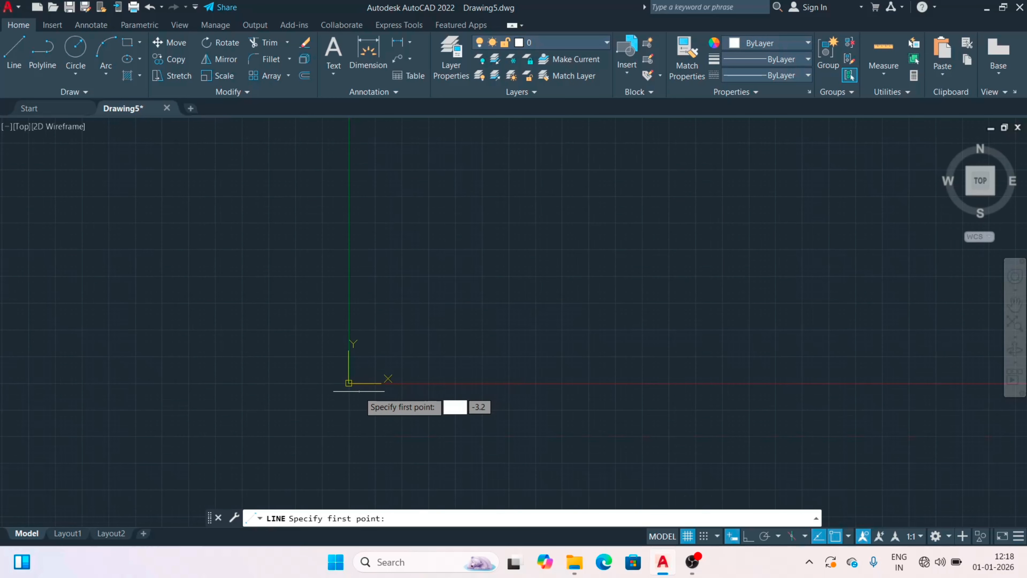
scroll(351, 372, "up", 2)
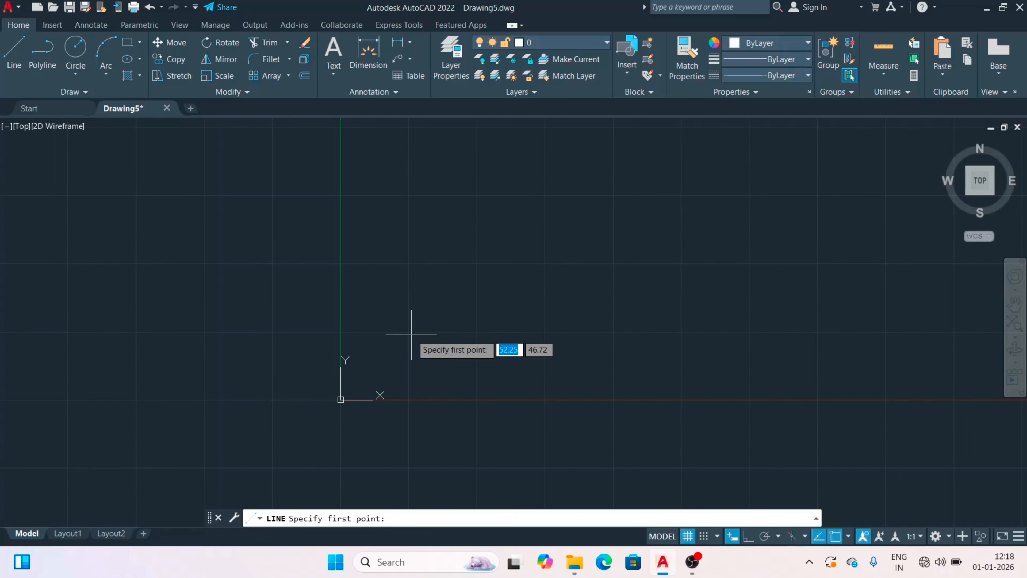
key("F12")
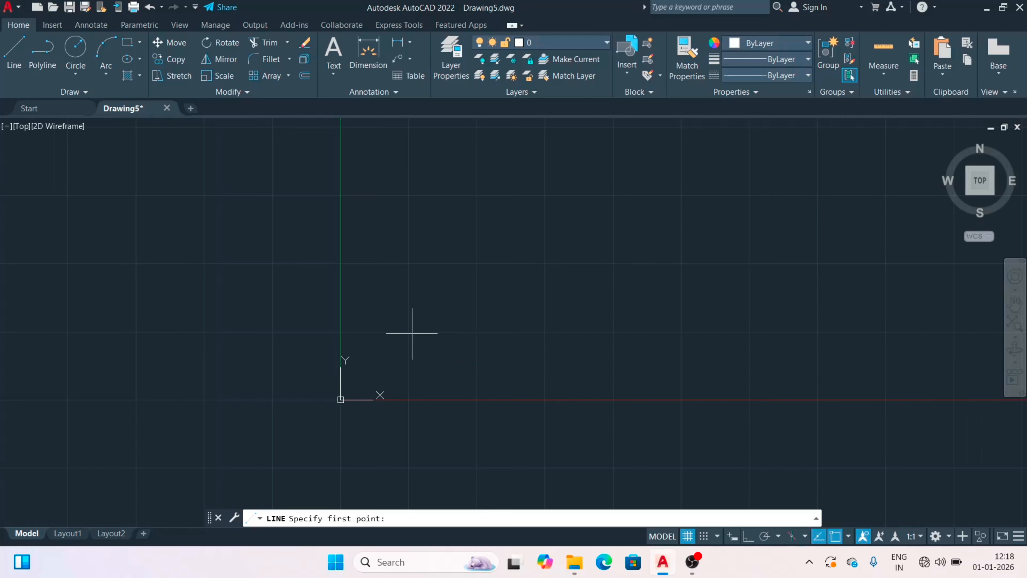
key("F12")
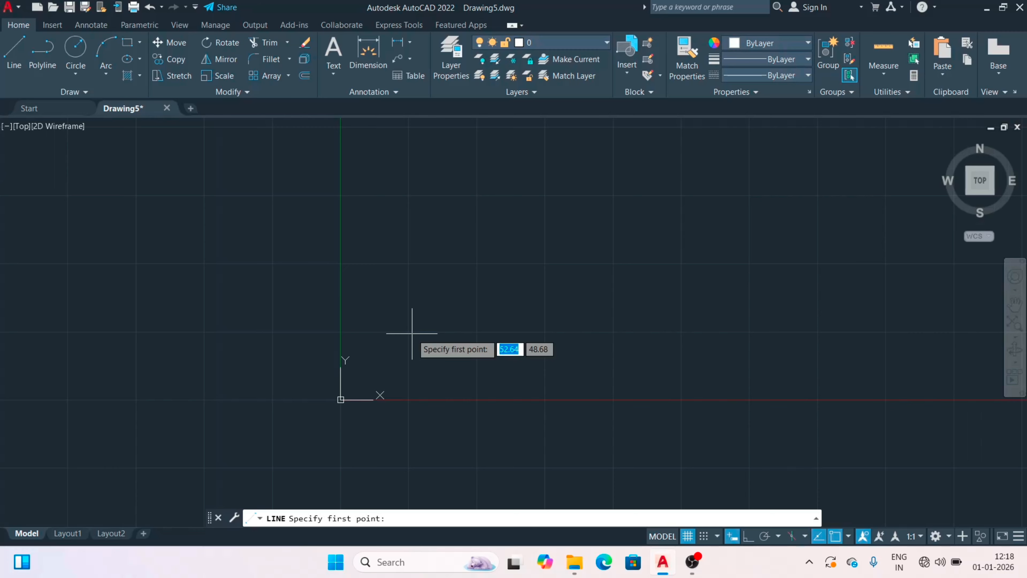
left_click(413, 333)
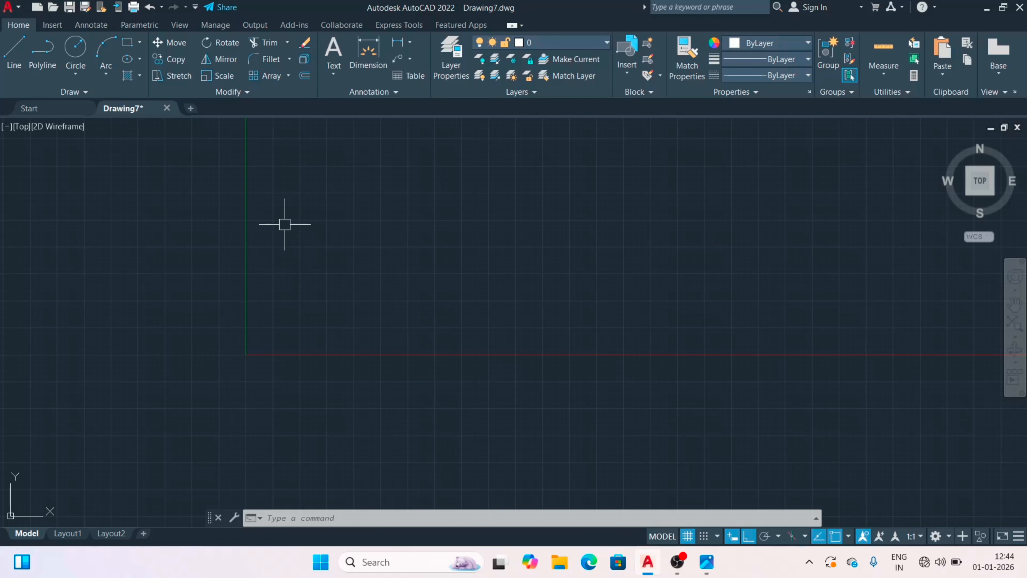
Run UCSICON with the Noorigin option so the UCS icon sits in the viewport corner instead of at the origin.
type("ucsicon")
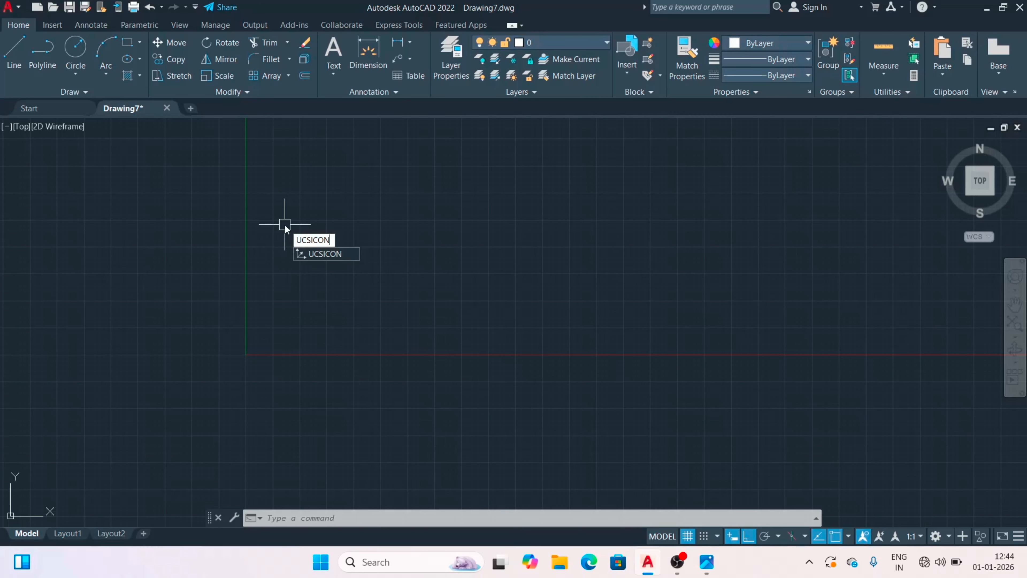
key("Return")
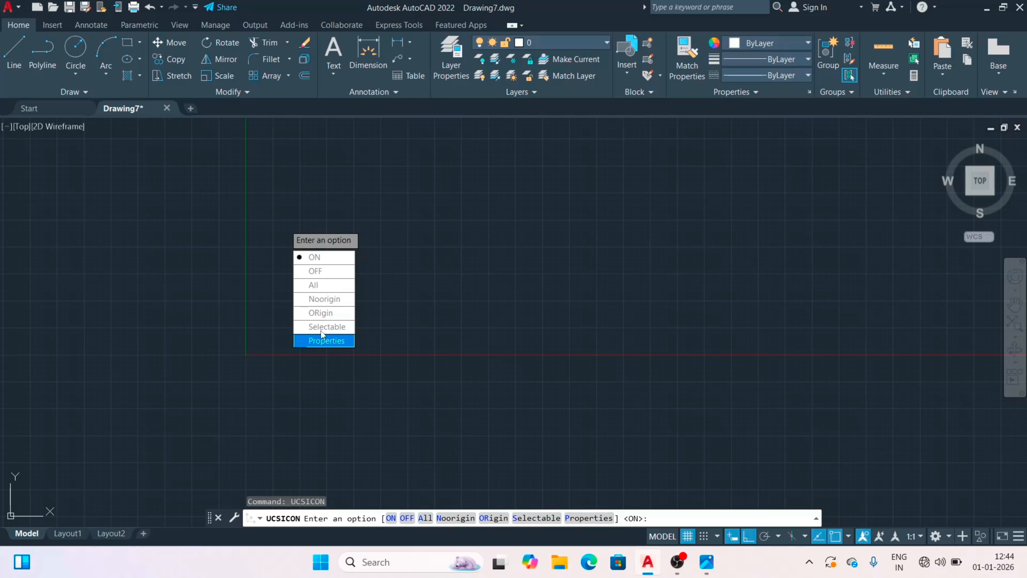
left_click(316, 300)
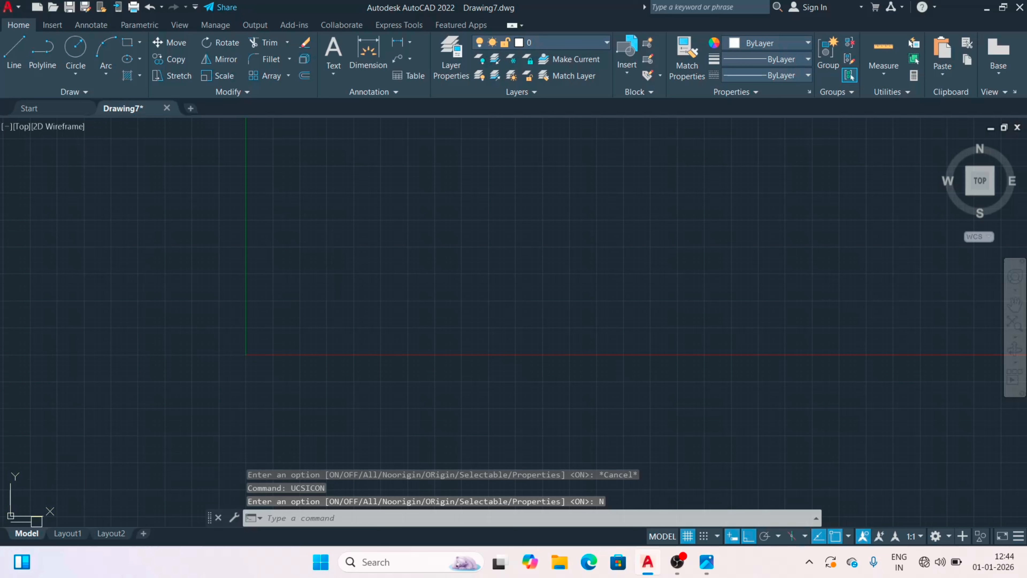
Draw a single horizontal line about 966 units long from near the axis intersection, along the X axis.
scroll(116, 387, "down", 3)
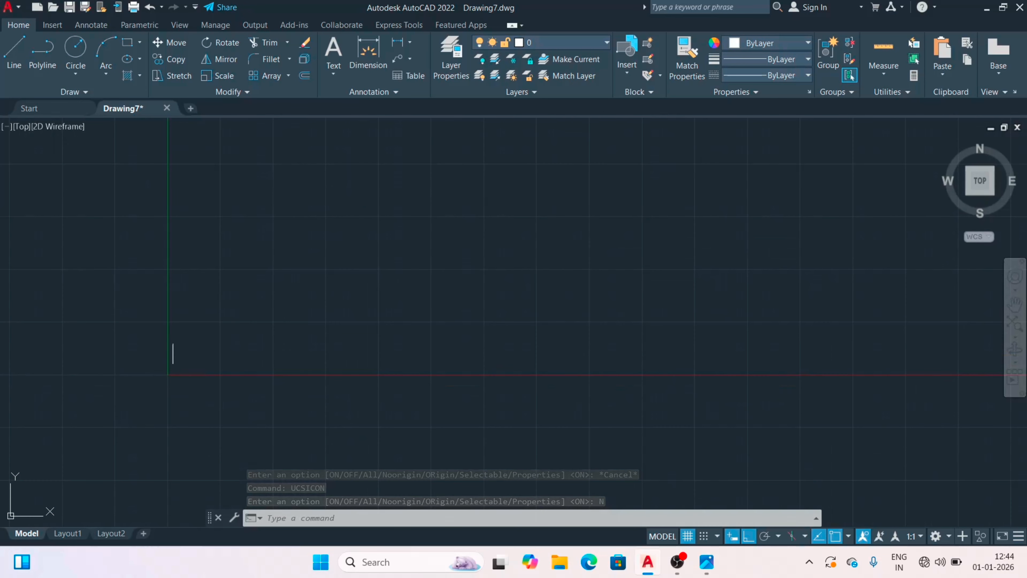
left_click(16, 57)
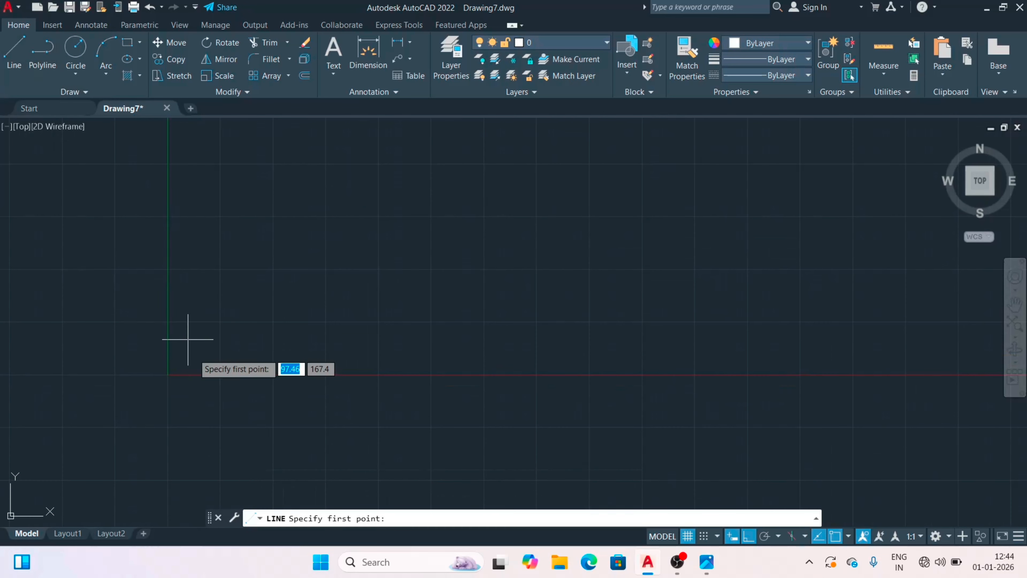
left_click(166, 372)
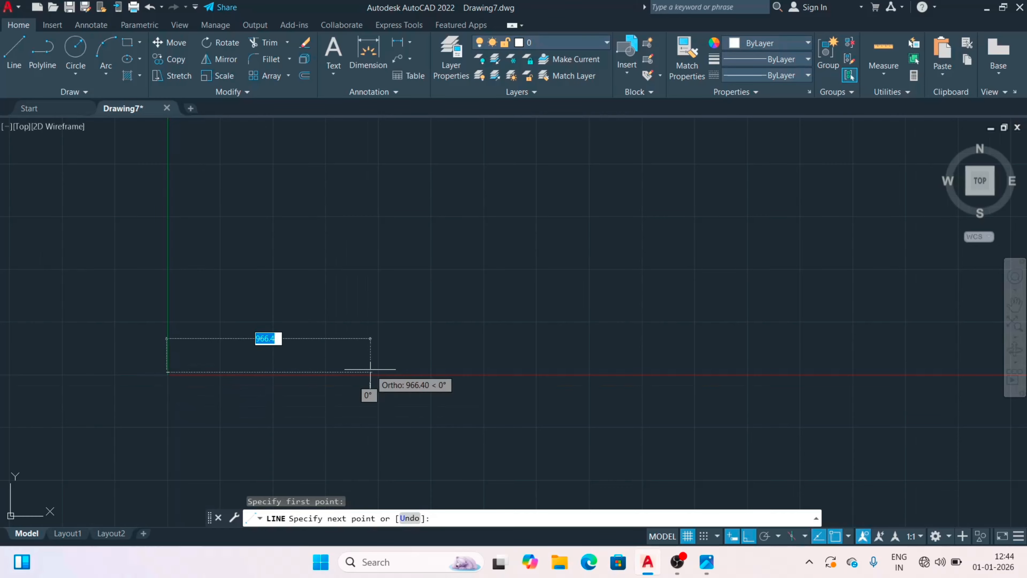
left_click(337, 372)
scroll(394, 321, "down", 1)
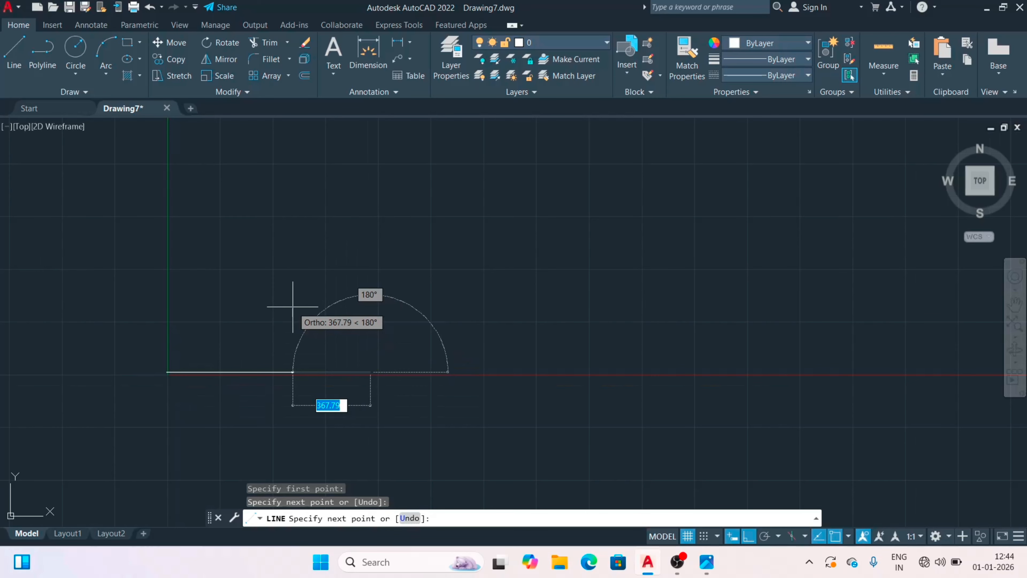
key("Escape")
key("Escape")
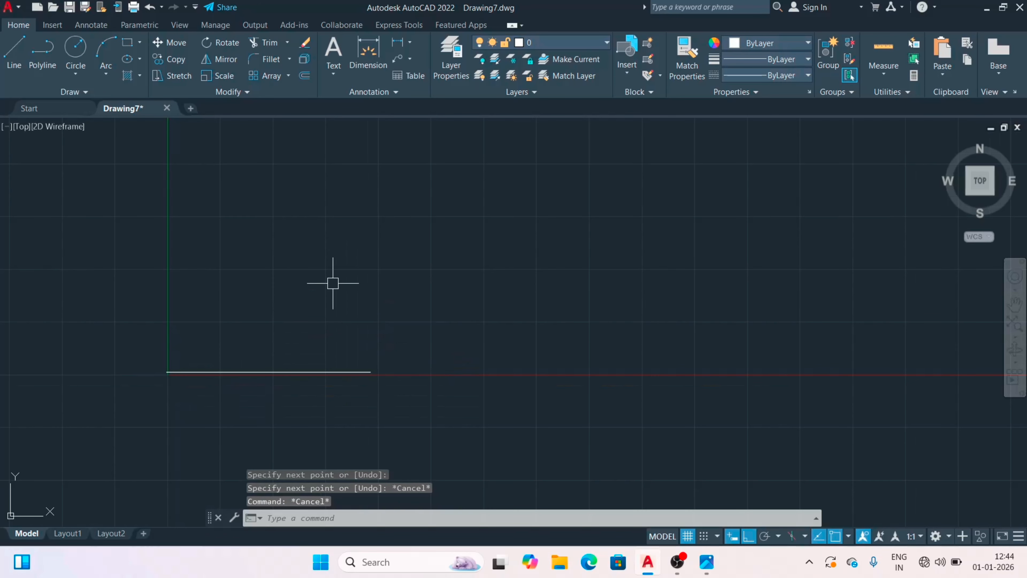
Erase the horizontal line drawn along the X axis.
left_click(383, 396)
left_click(302, 344)
key("Delete")
key("Return")
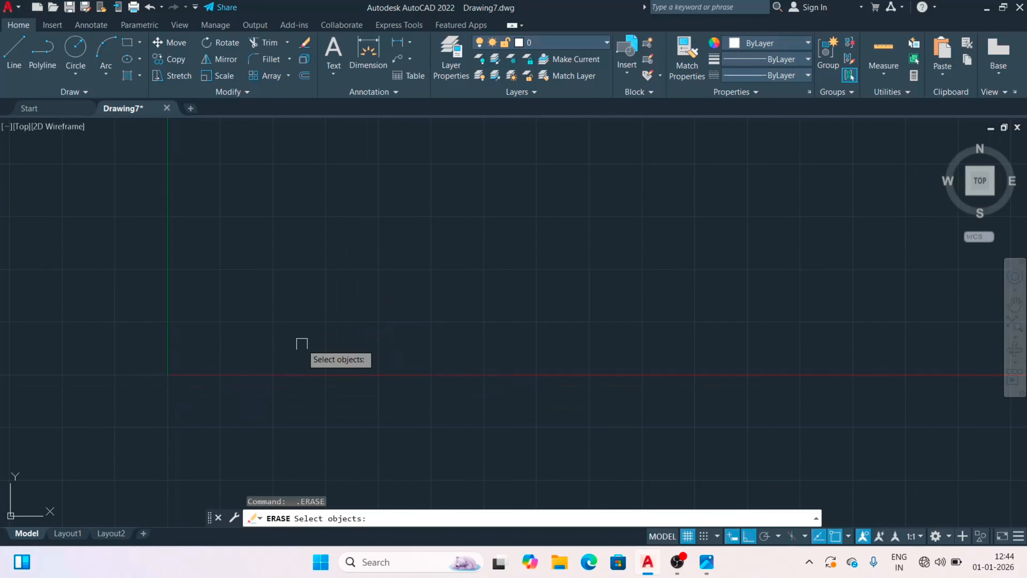
key("Escape")
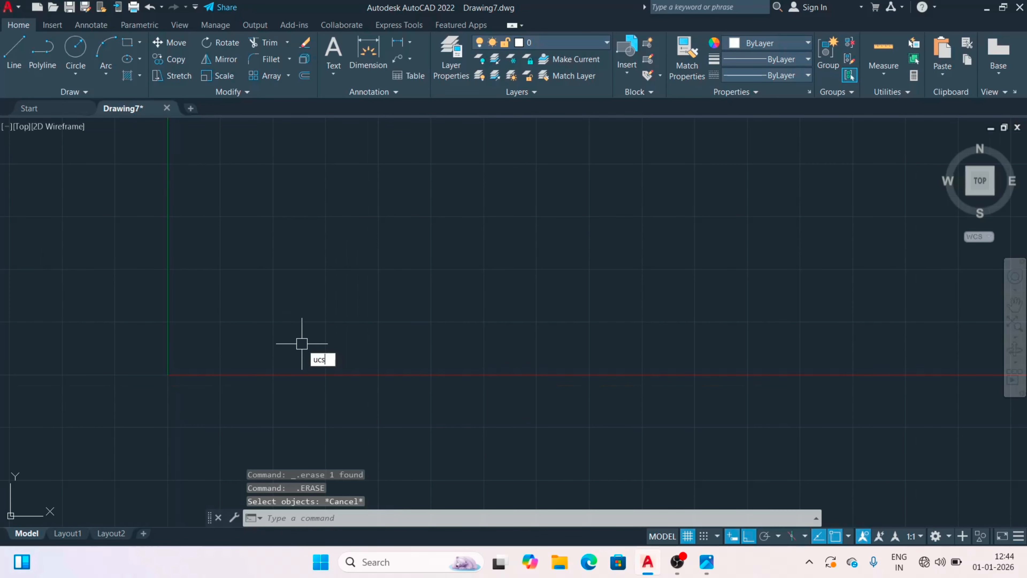
type("ucs")
key("Return")
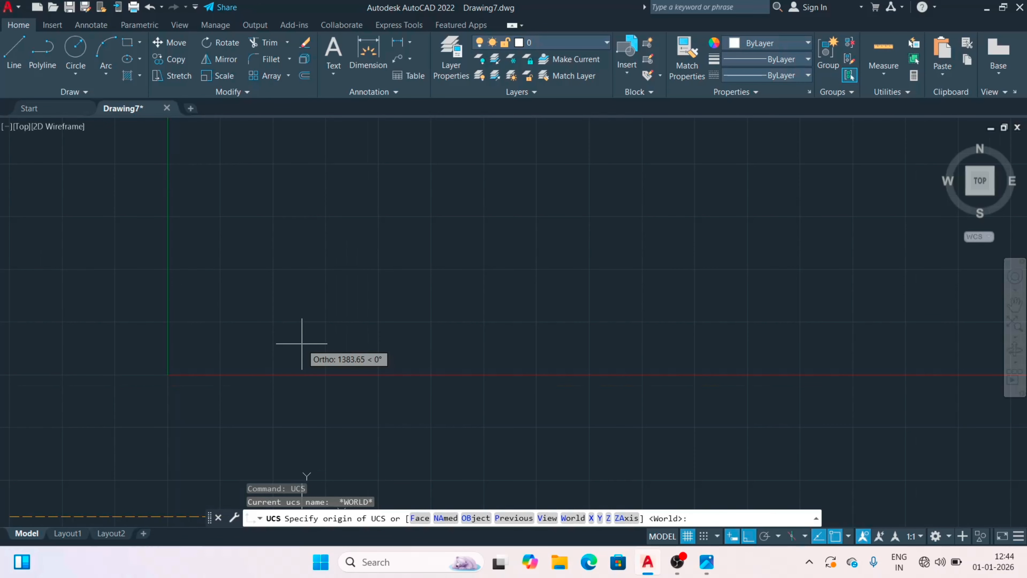
key("Escape")
Run UCSICON with the ORigin option so the UCS icon sits at the drawing origin.
type("ucsic")
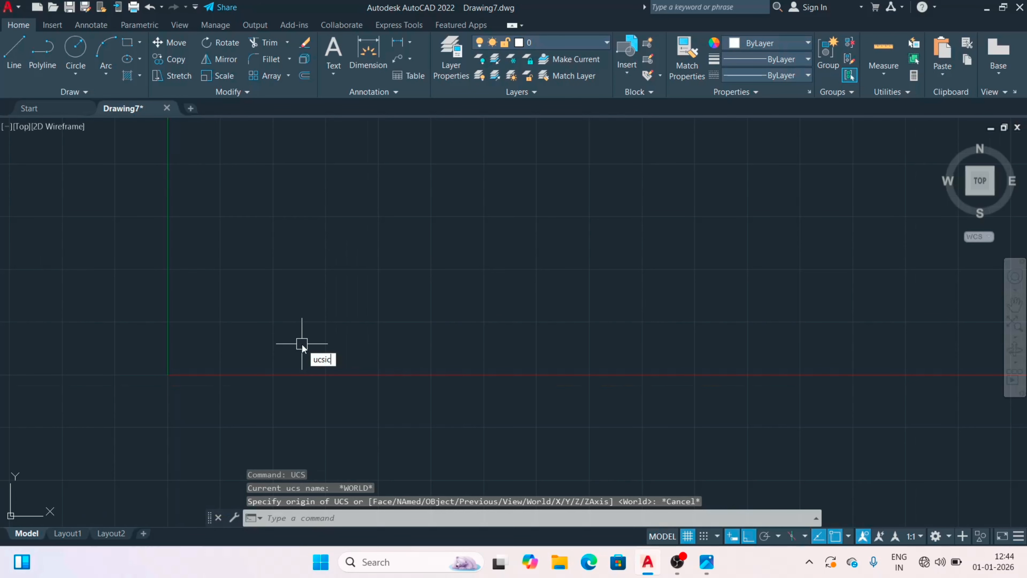
type("on")
key("Return")
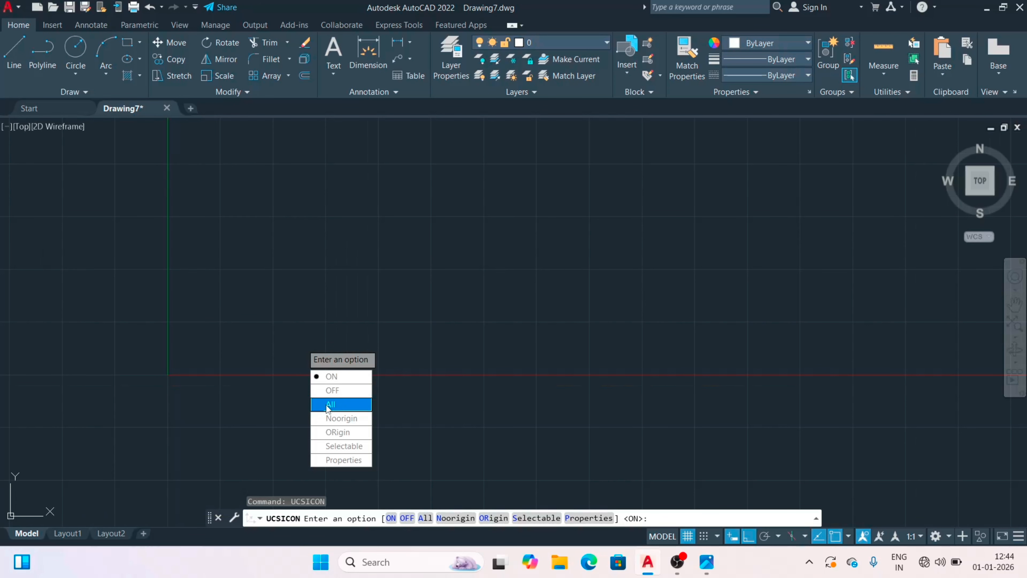
left_click(329, 432)
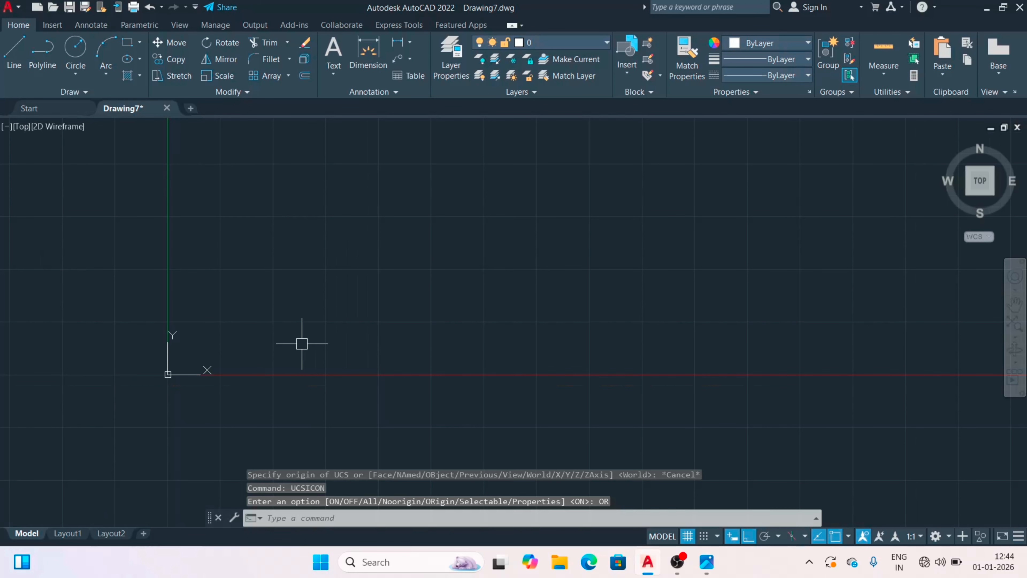
scroll(315, 287, "down", 2)
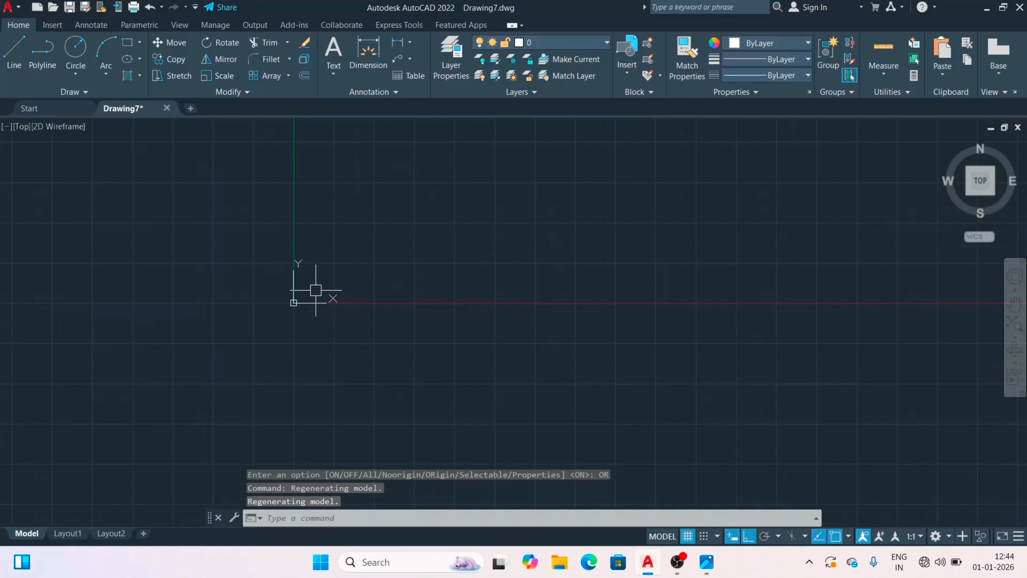
scroll(341, 295, "down", 1)
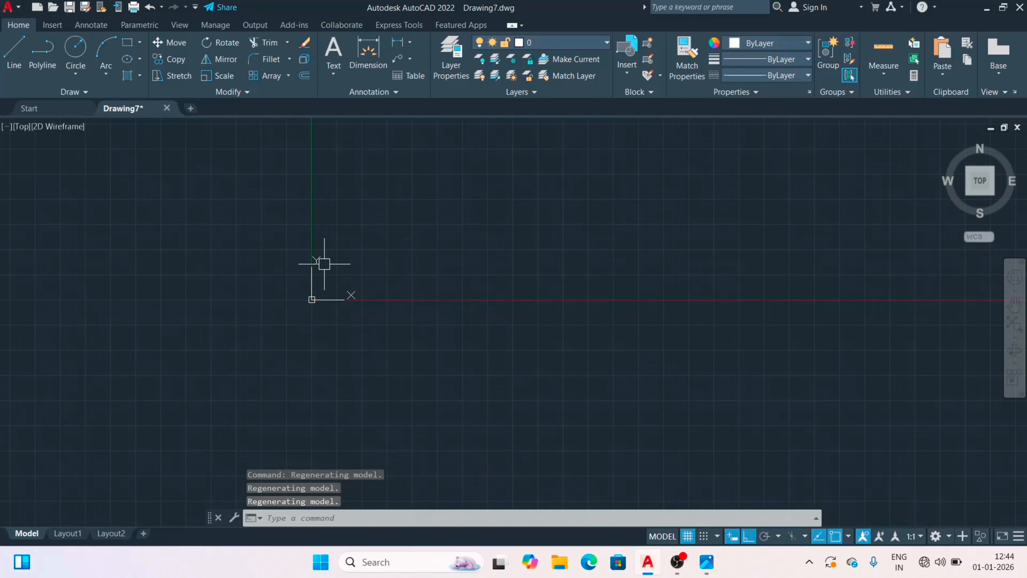
Repeat UCSICON with the Noorigin option to return the UCS icon to the viewport corner.
key("Return")
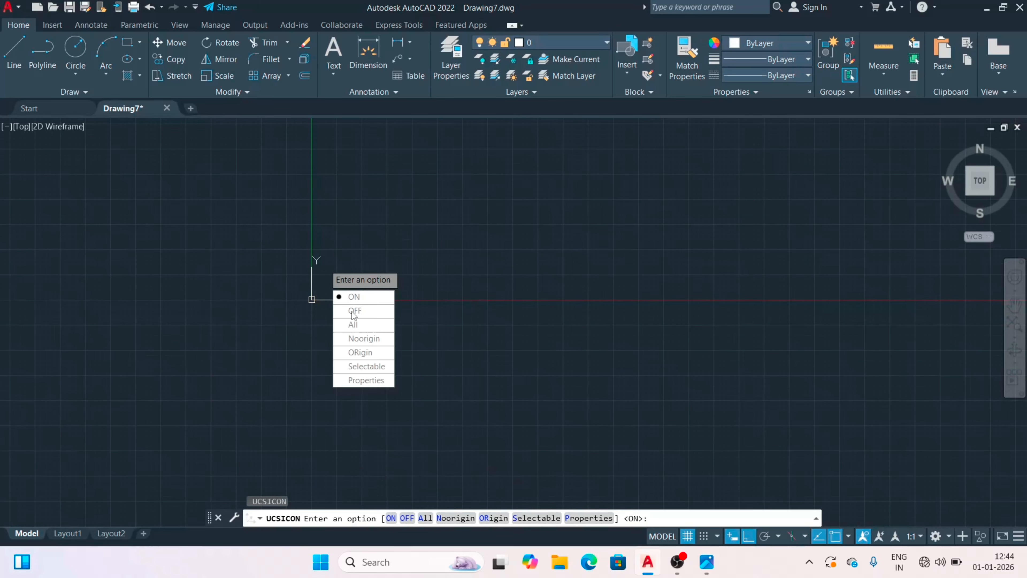
left_click(362, 338)
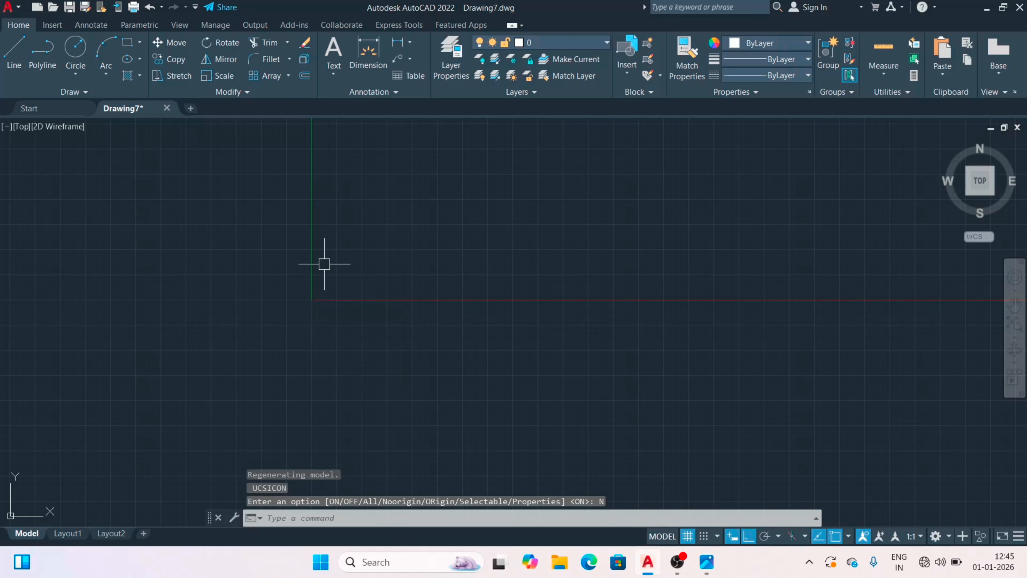
scroll(337, 335, "down", 4)
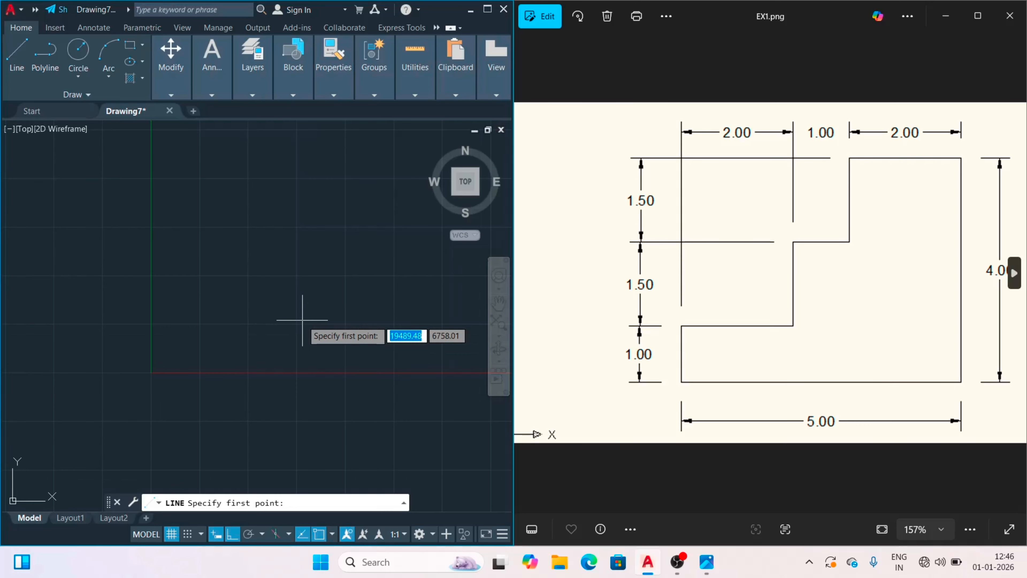
Start the outline at 0,0 and draw its 5-unit bottom edge along the positive X axis.
scroll(165, 356, "up", 2)
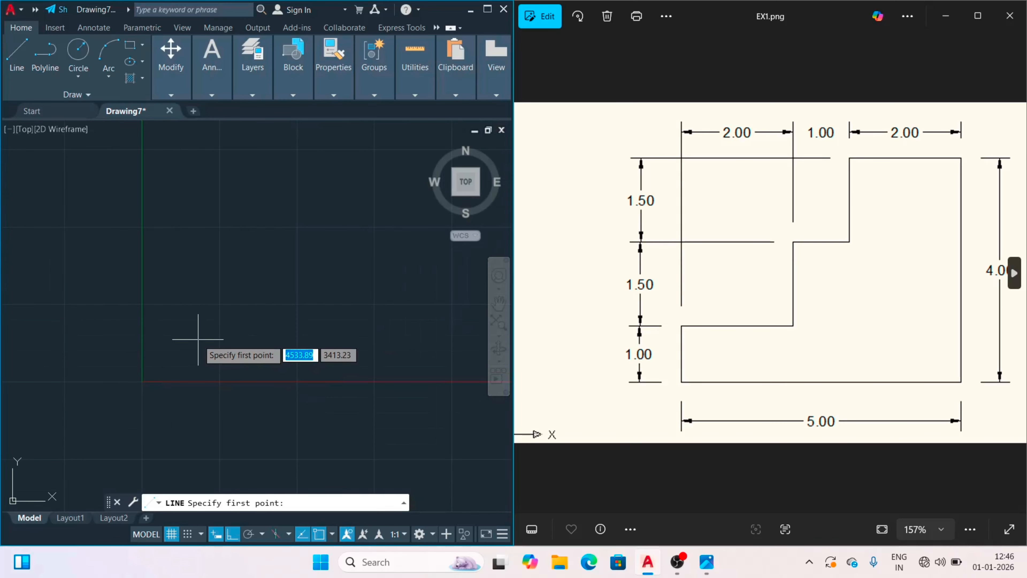
type("0,0")
key("Return")
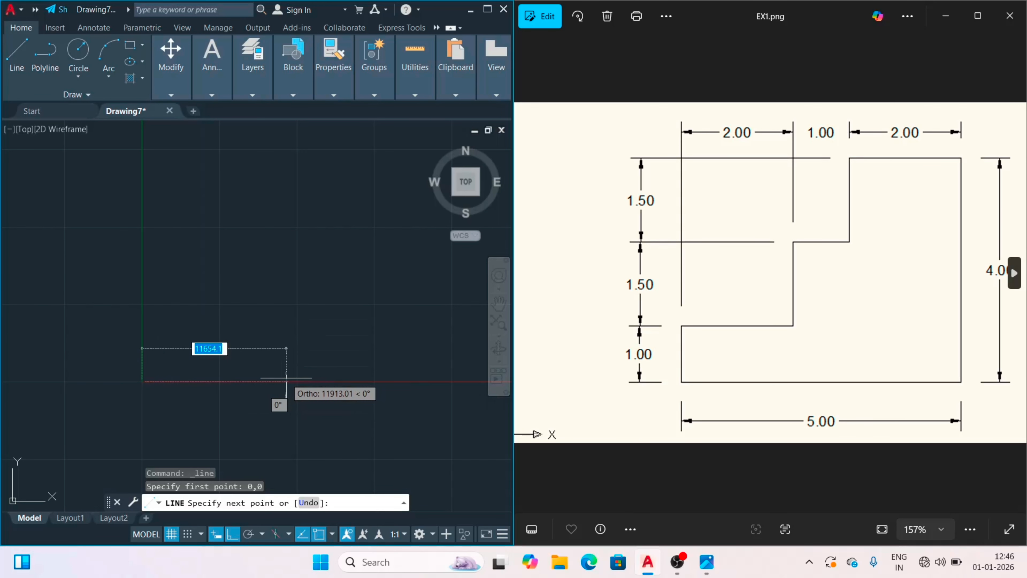
scroll(202, 381, "up", 4)
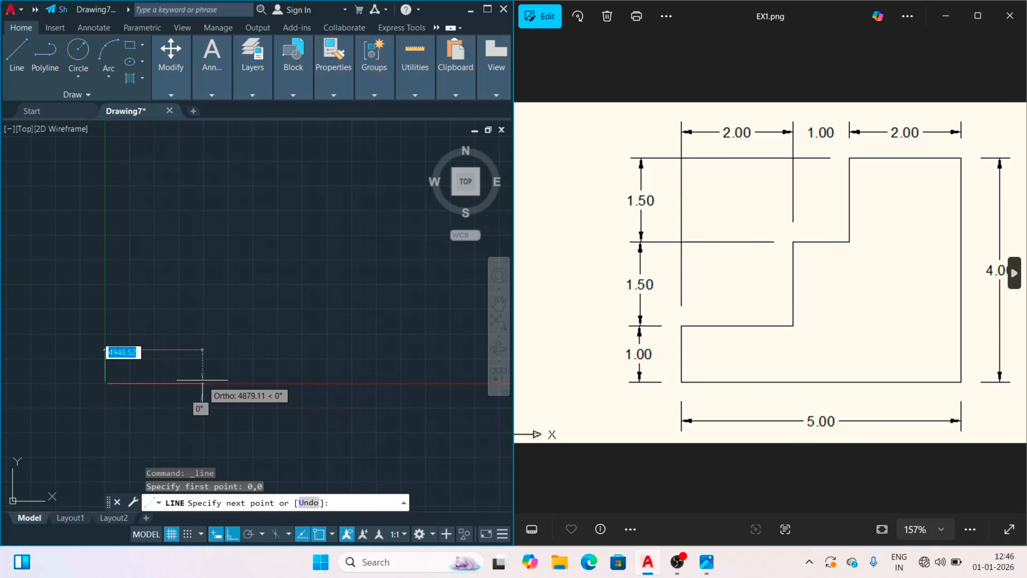
type("5")
key("Return")
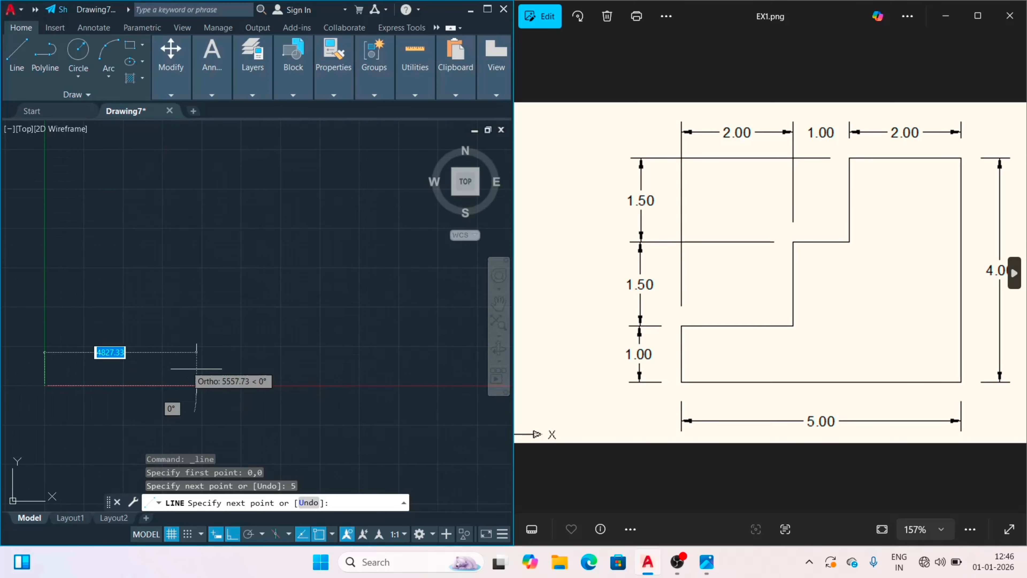
Draw the outline's right edge 4 units straight up from the end of the bottom edge.
scroll(198, 338, "down", 2)
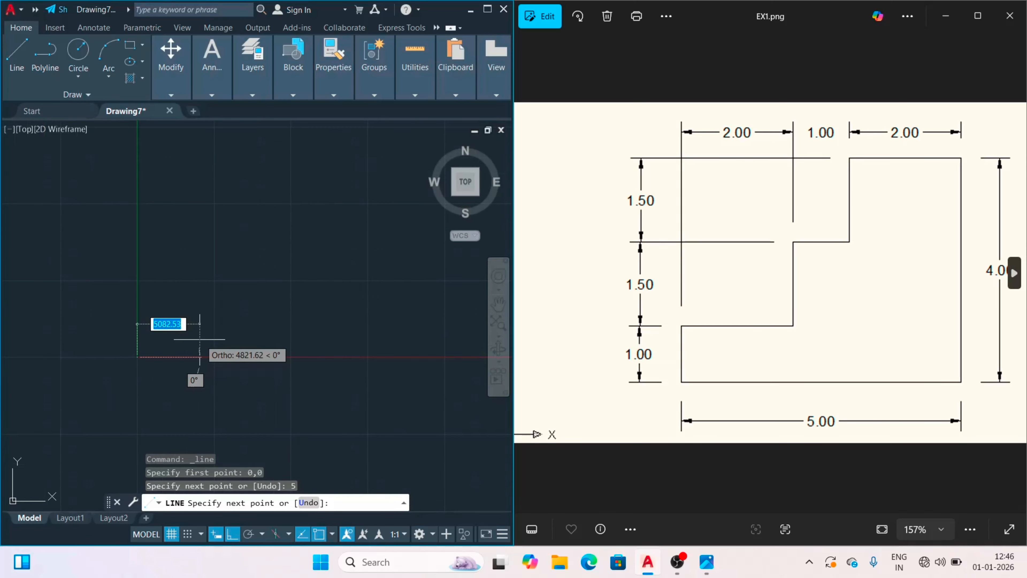
scroll(148, 340, "up", 2)
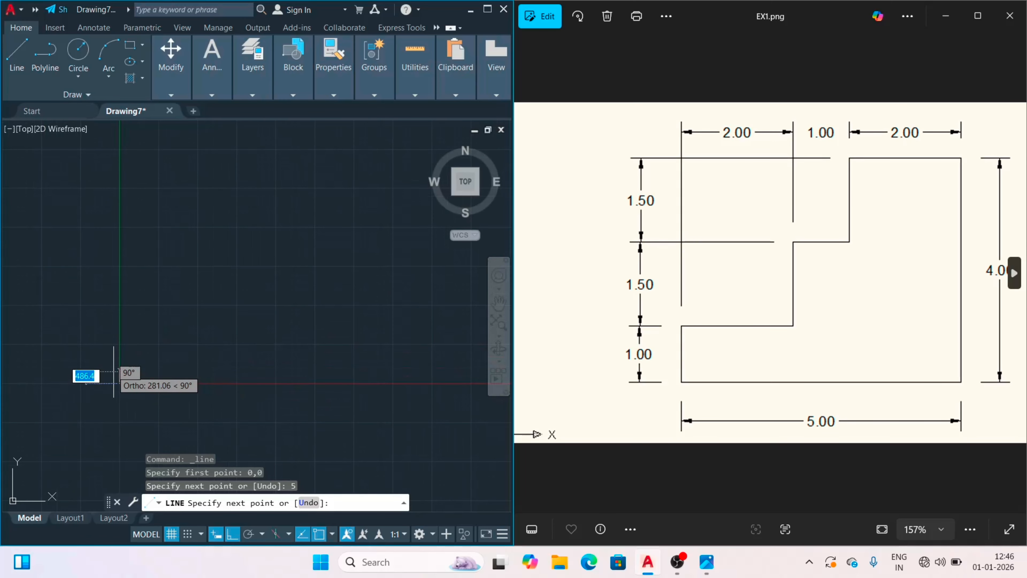
scroll(121, 364, "up", 2)
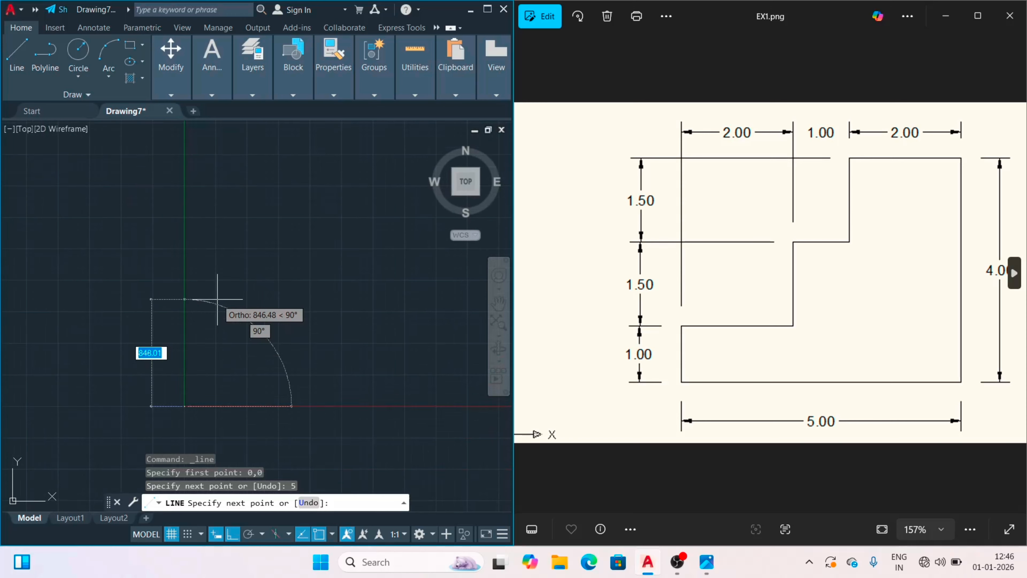
scroll(195, 348, "down", 3)
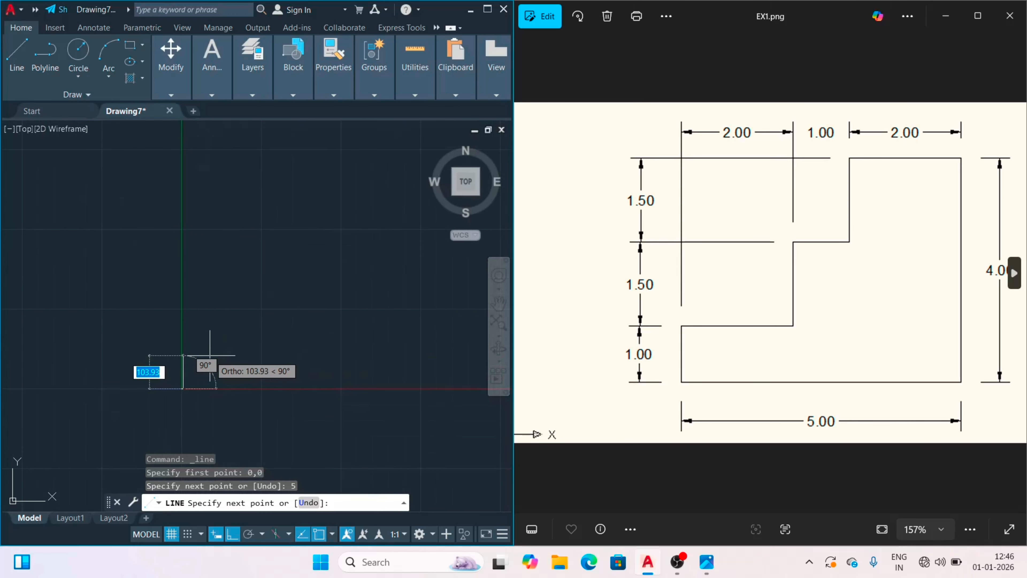
type("4")
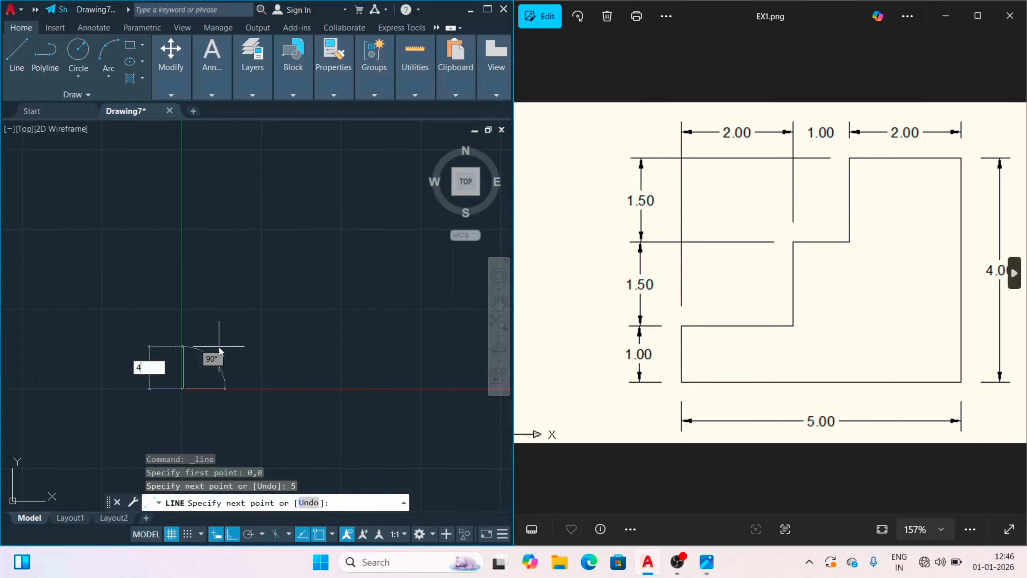
key("Return")
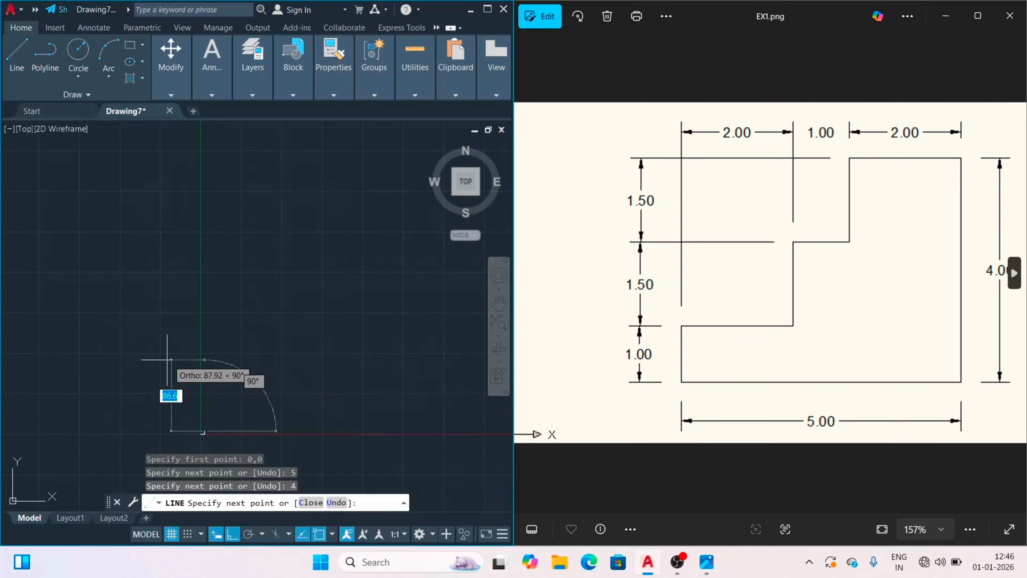
Draw the outline's top edge 2 units to the left from the upper end of the right edge.
scroll(216, 330, "down", 2)
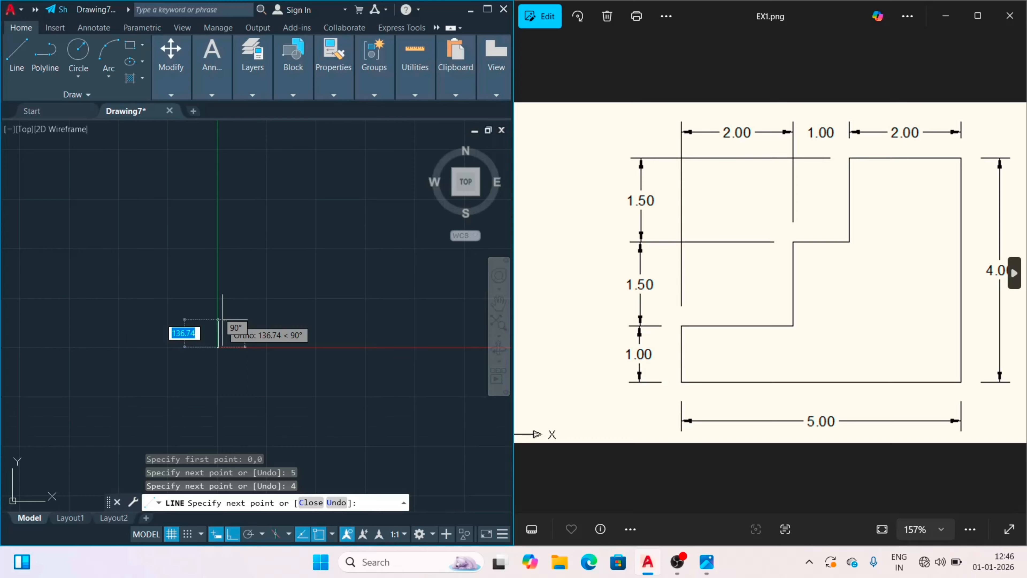
type("z")
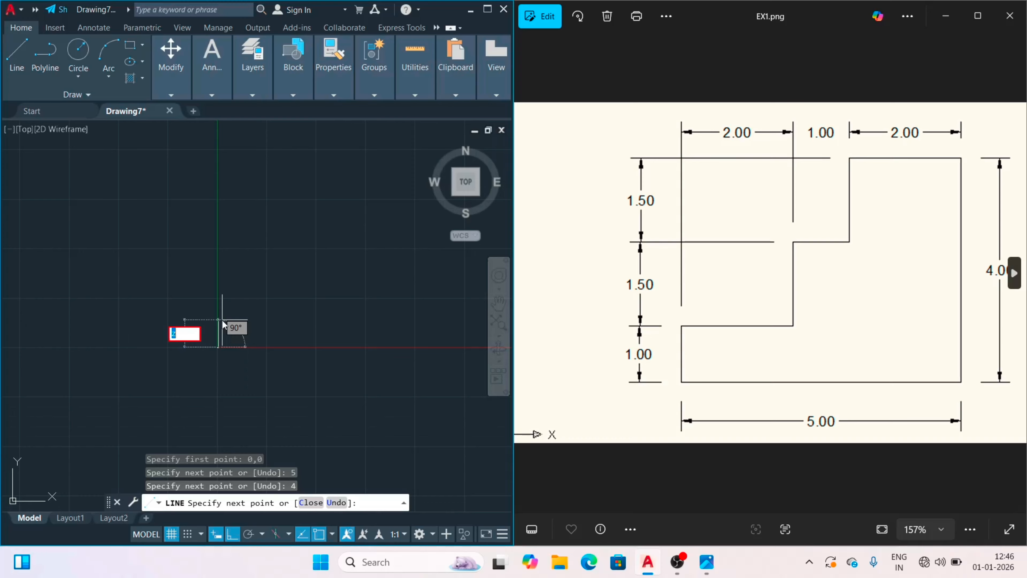
key("Escape")
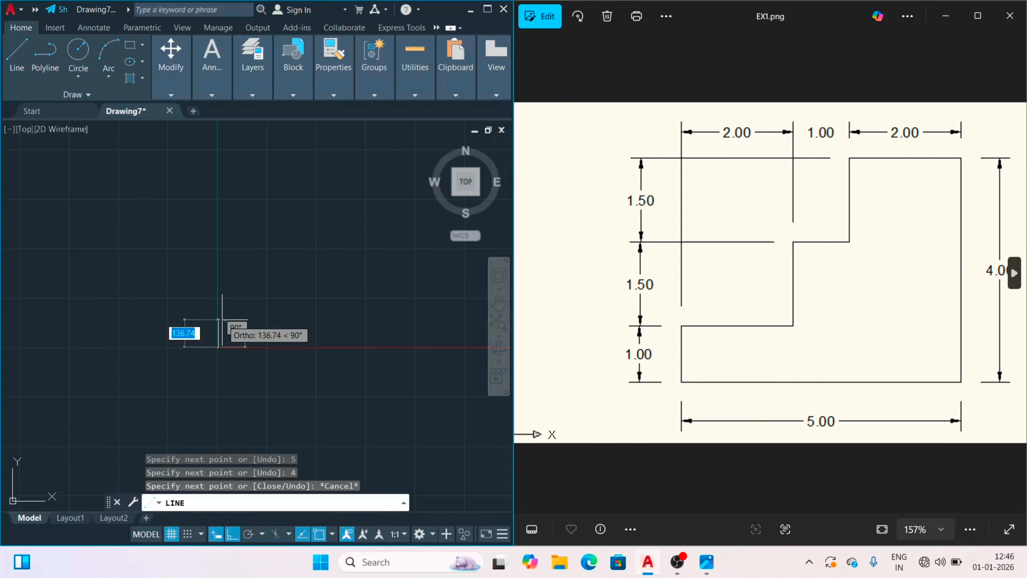
scroll(222, 324, "up", 2)
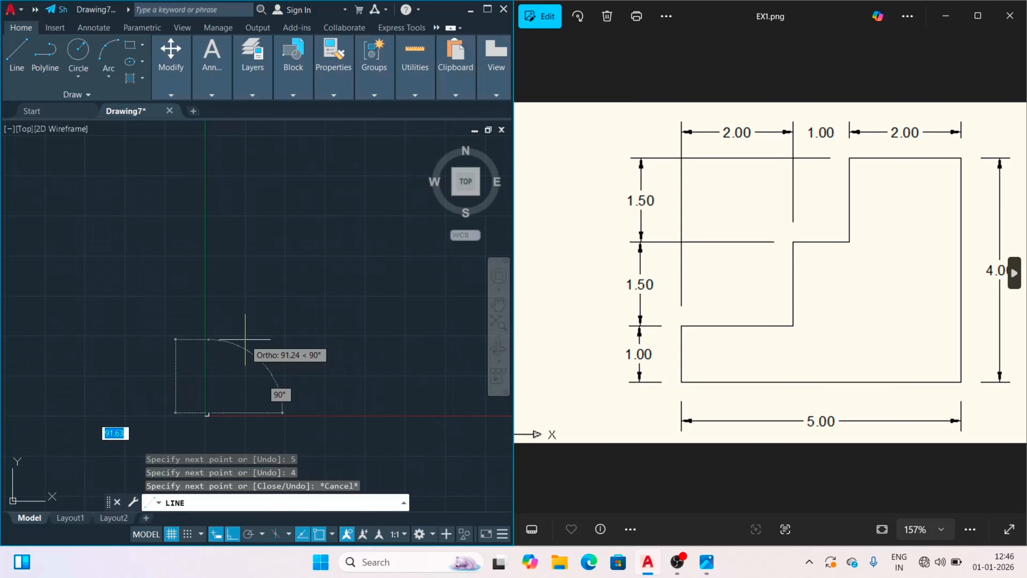
scroll(275, 277, "up", 5)
scroll(285, 291, "down", 3)
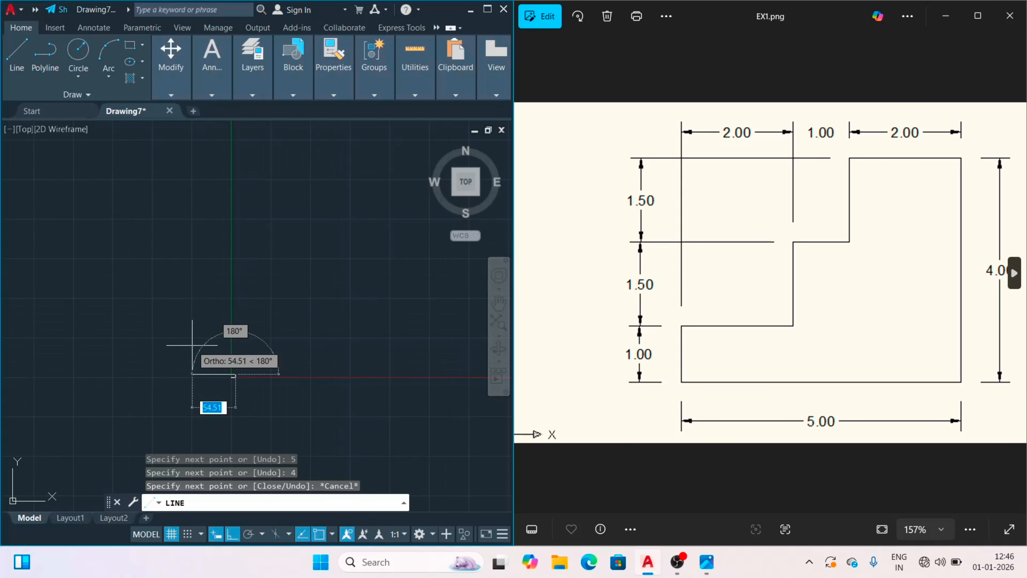
scroll(211, 345, "up", 3)
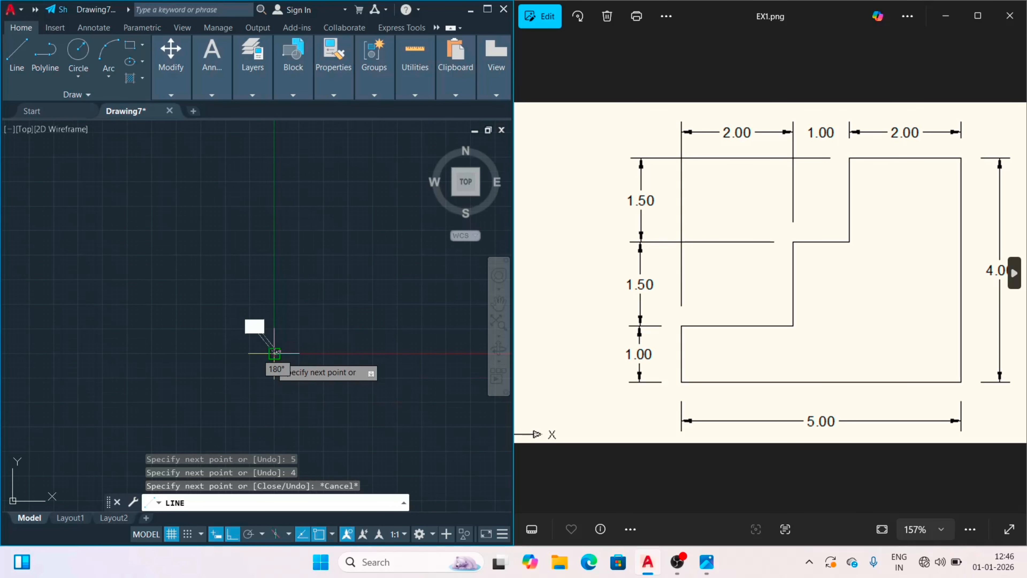
scroll(290, 336, "up", 10)
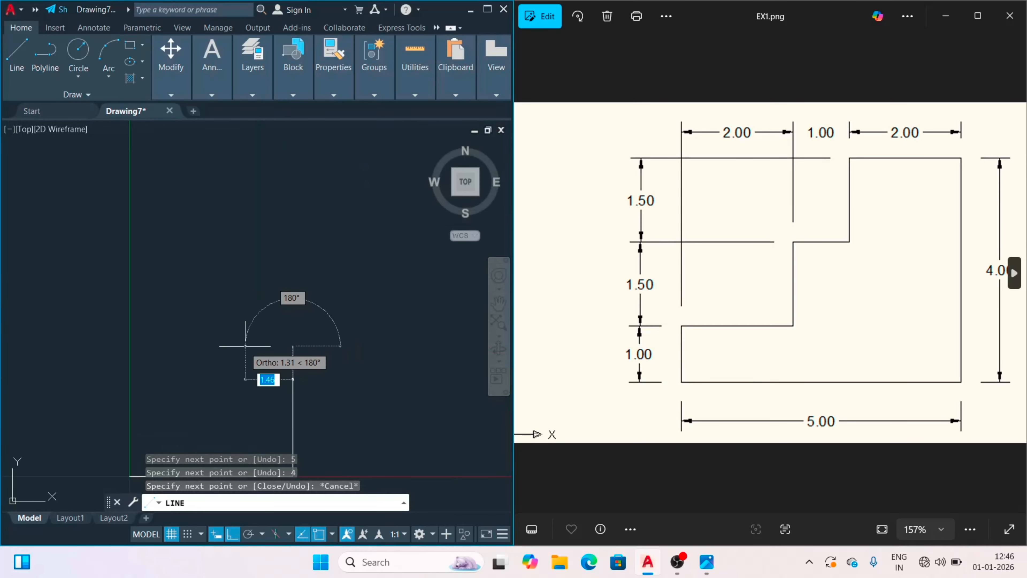
type("2")
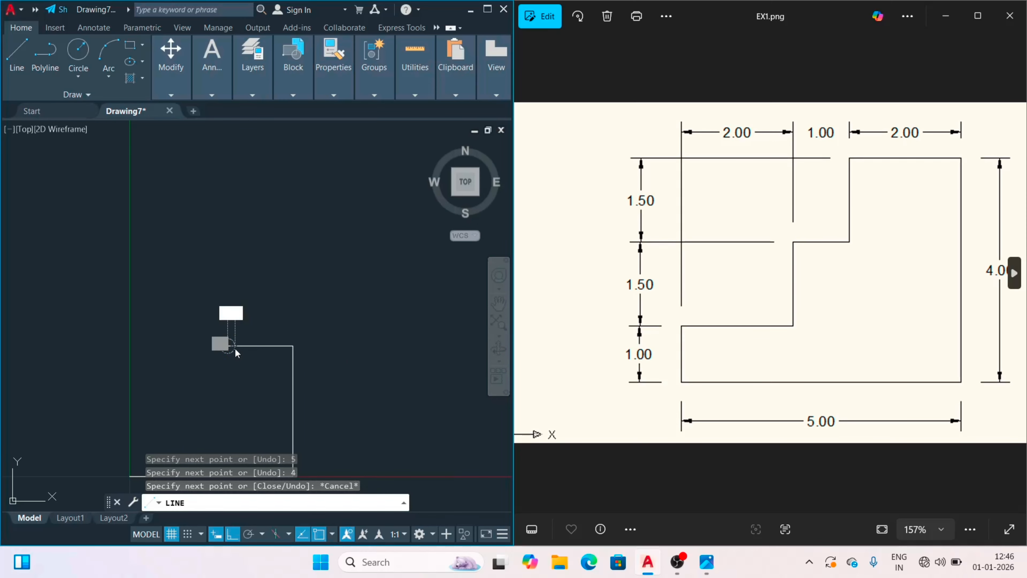
key("Return")
Continue the outline with the upper step, going 1.5 units down and 1 unit to the left.
type("1.5")
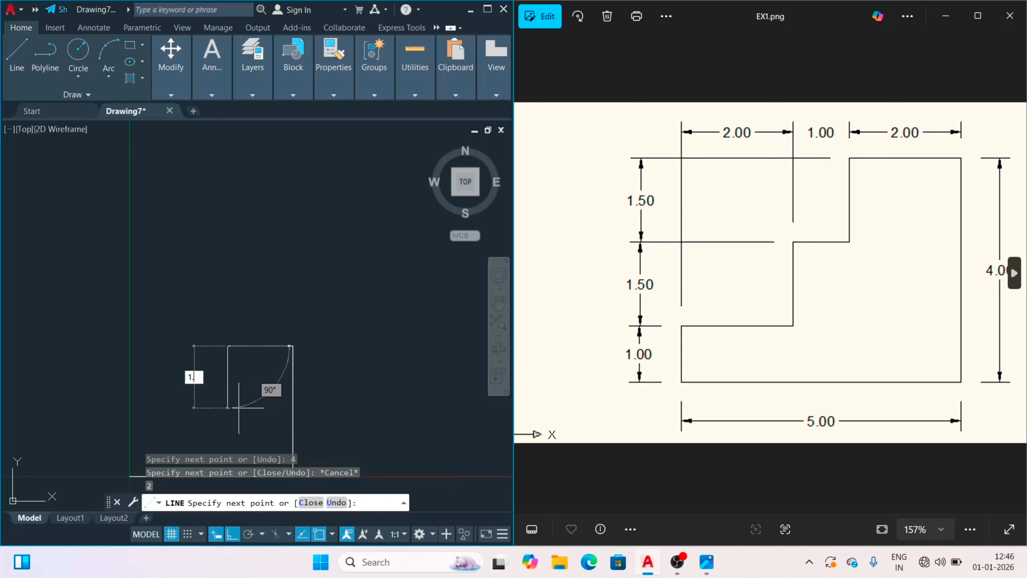
key("Return")
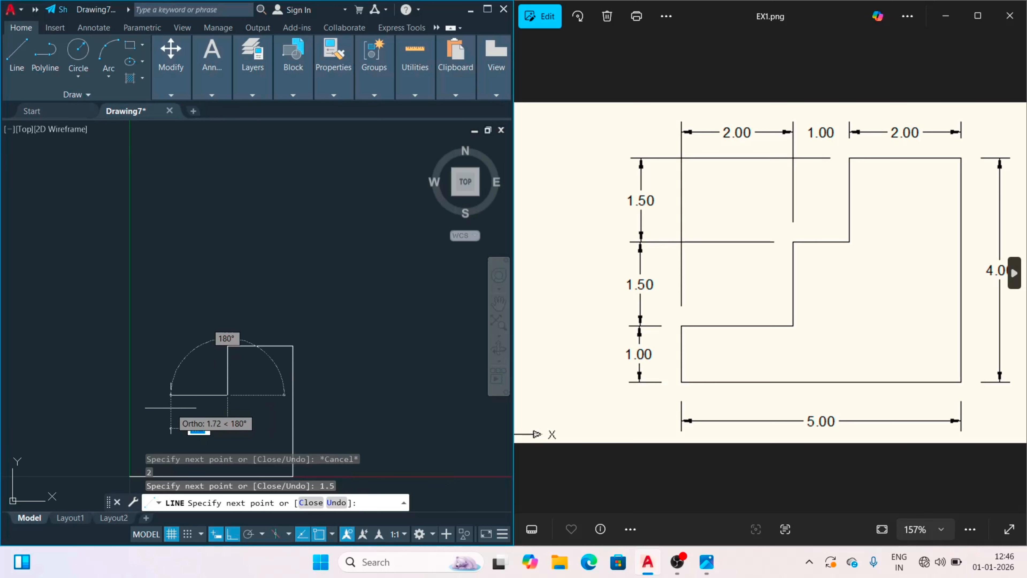
type("1")
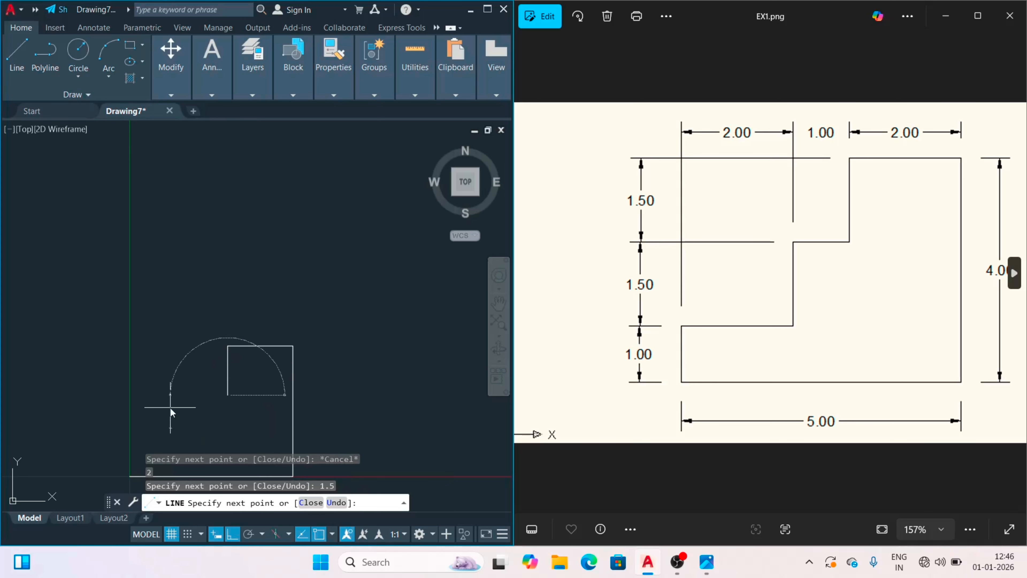
key("Return")
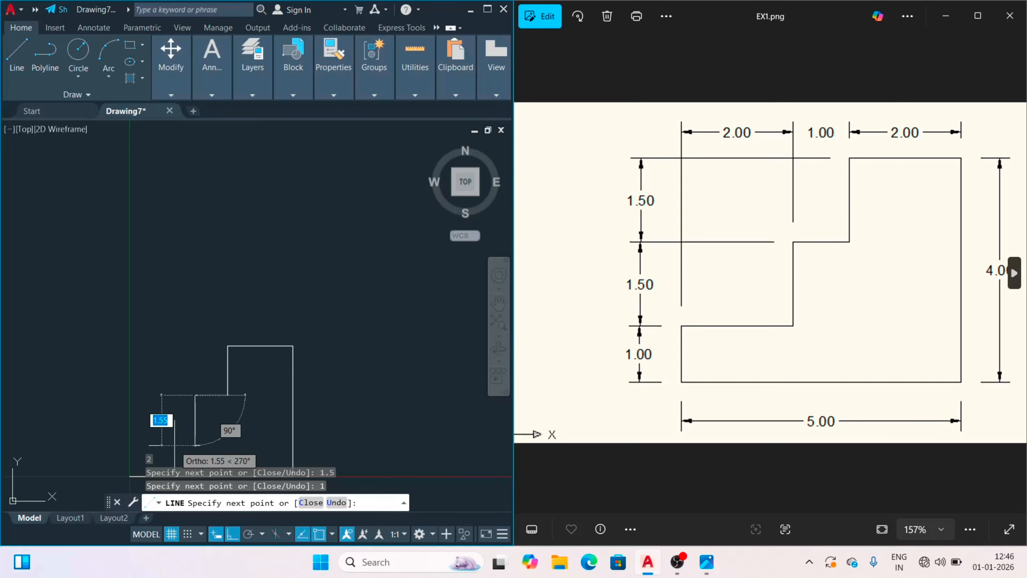
Continue the outline with the lower step, going 1.5 units down and 2 units to the left.
type("1")
key("Return")
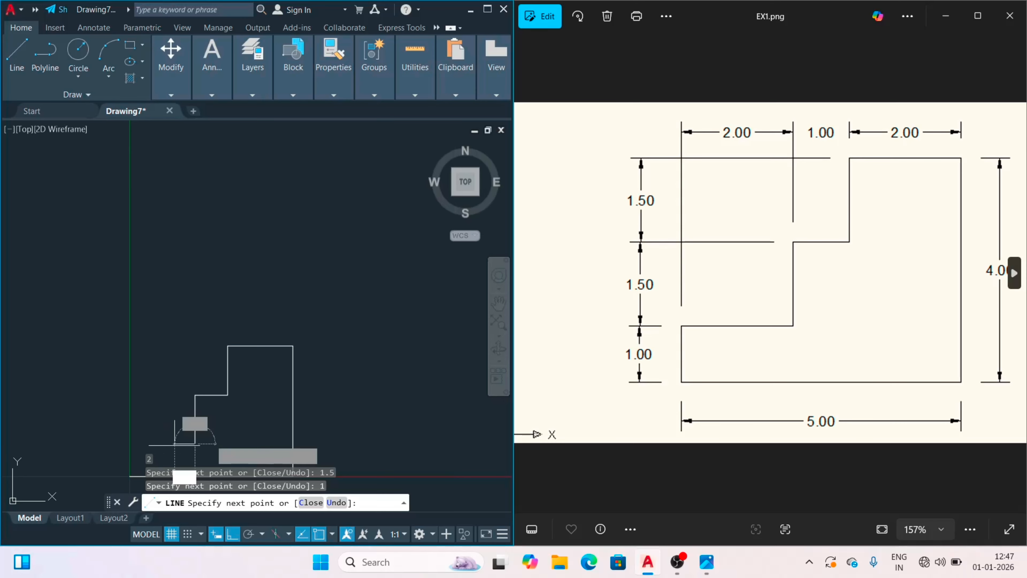
type("2")
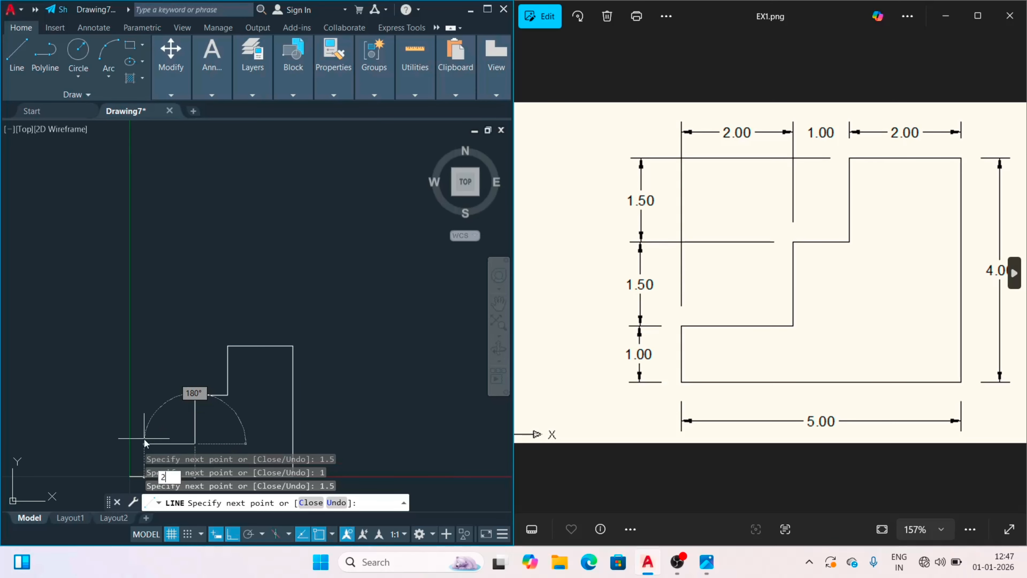
key("Return")
scroll(178, 368, "down", 4)
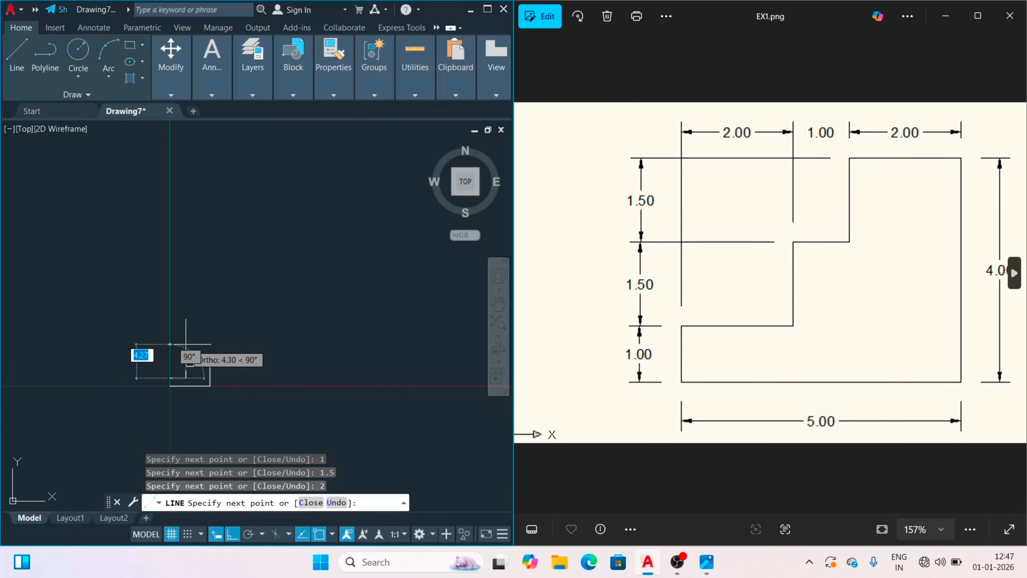
Close the stepped outline back to its starting point with the Line command's Close option.
scroll(186, 352, "down", 1)
scroll(186, 356, "up", 4)
scroll(191, 366, "up", 4)
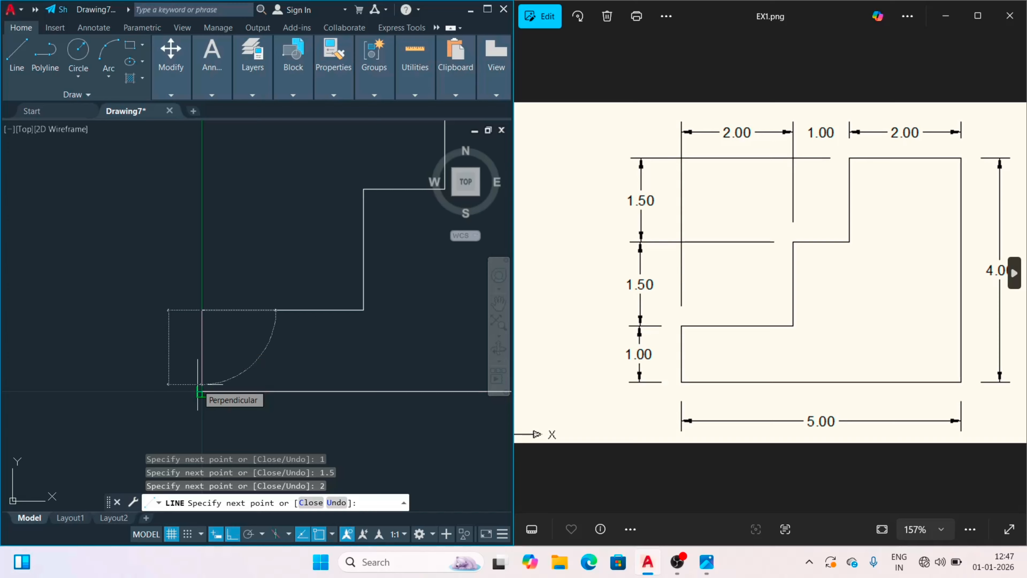
type("c")
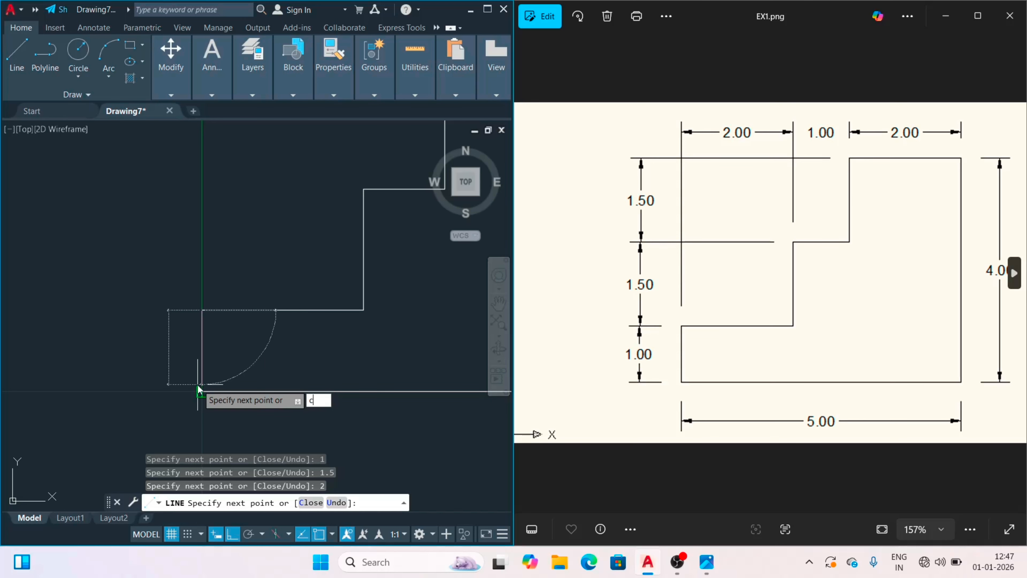
key("Return")
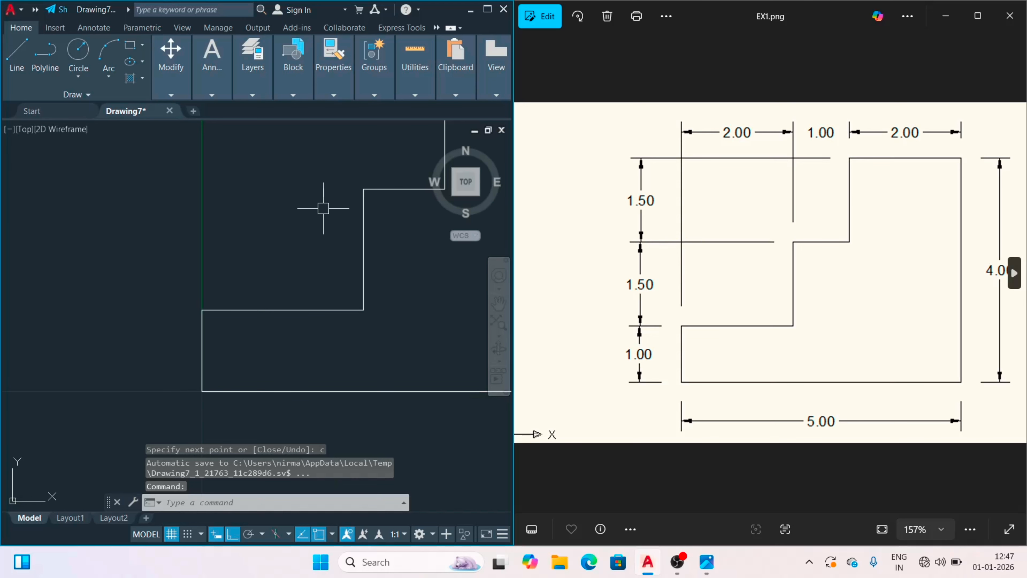
Zoom in and out around the finished outline and fit it to the drawing's extents.
scroll(322, 213, "down", 1)
scroll(322, 213, "down", 2)
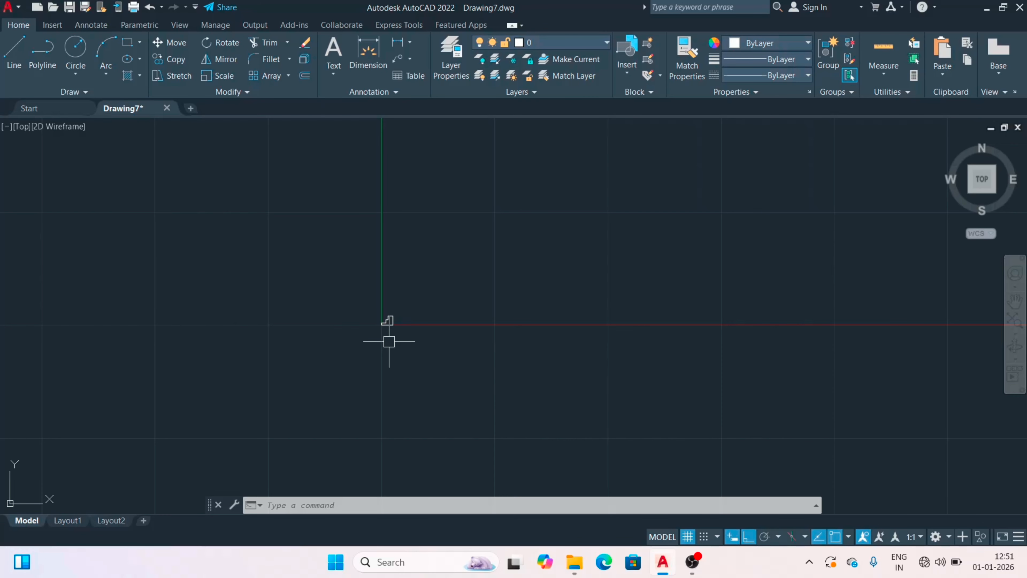
mouse_move(386, 328)
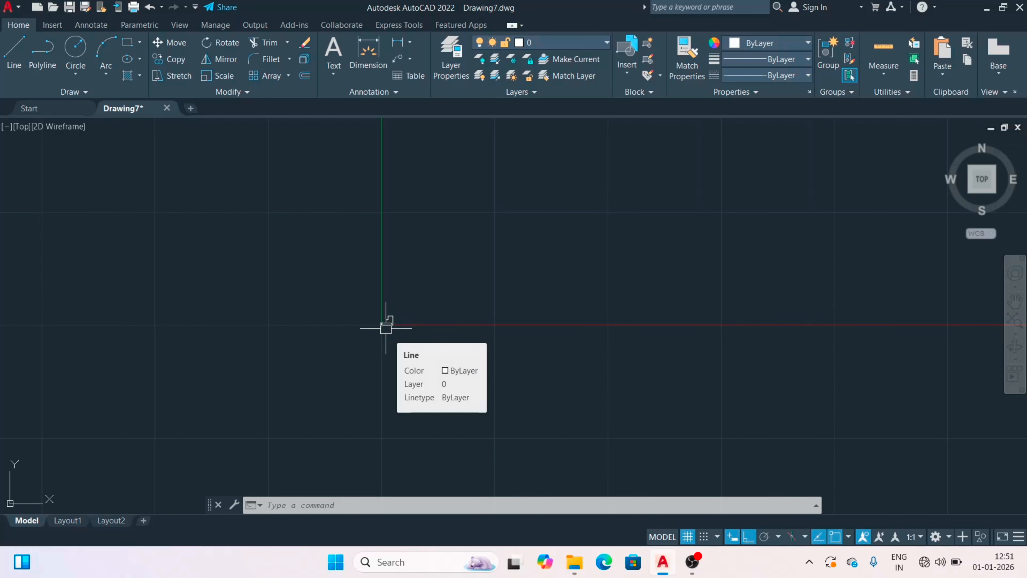
scroll(386, 328, "up", 3)
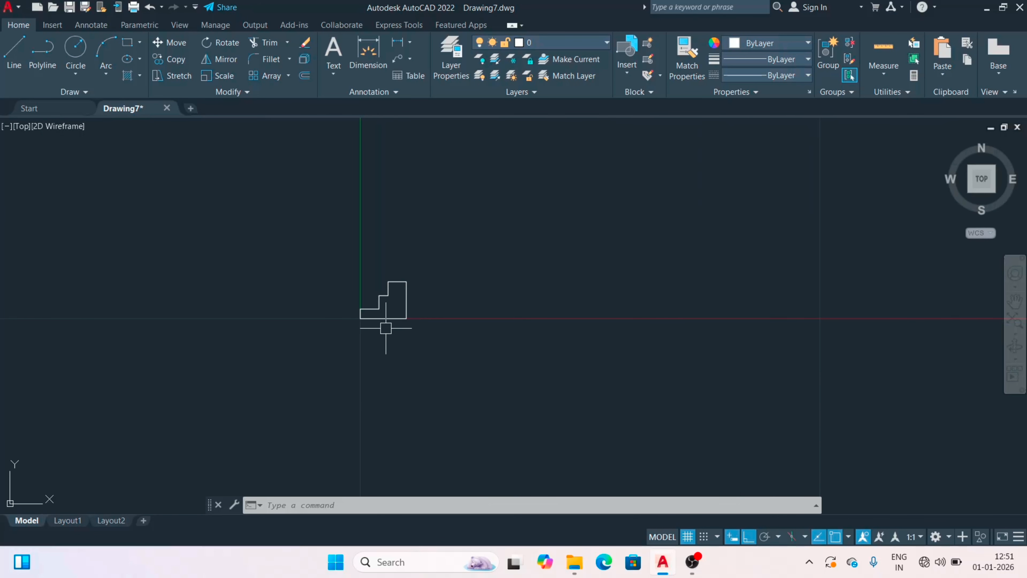
scroll(385, 328, "down", 2)
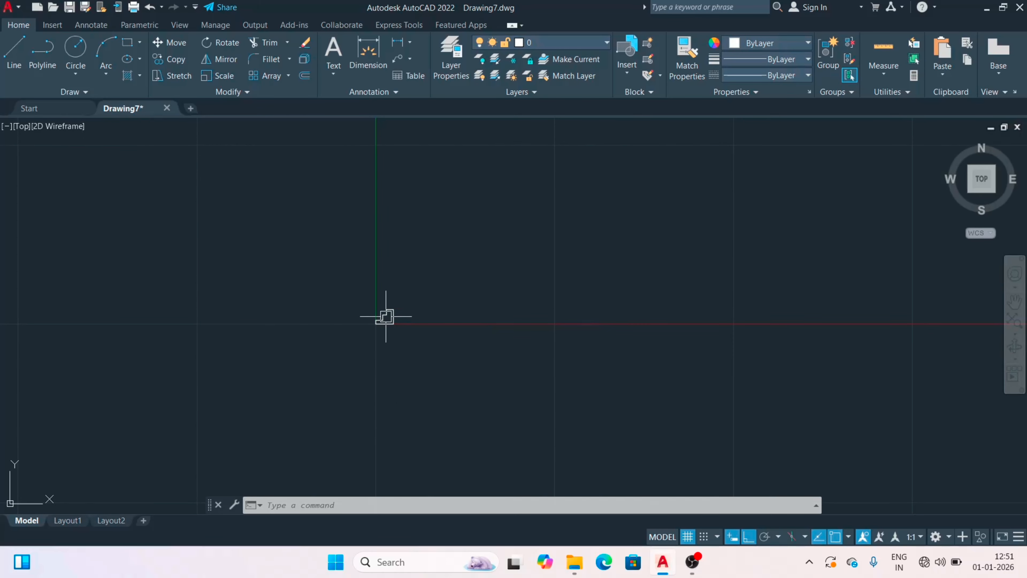
middle_click(386, 316)
middle_click(386, 316)
scroll(368, 312, "down", 4)
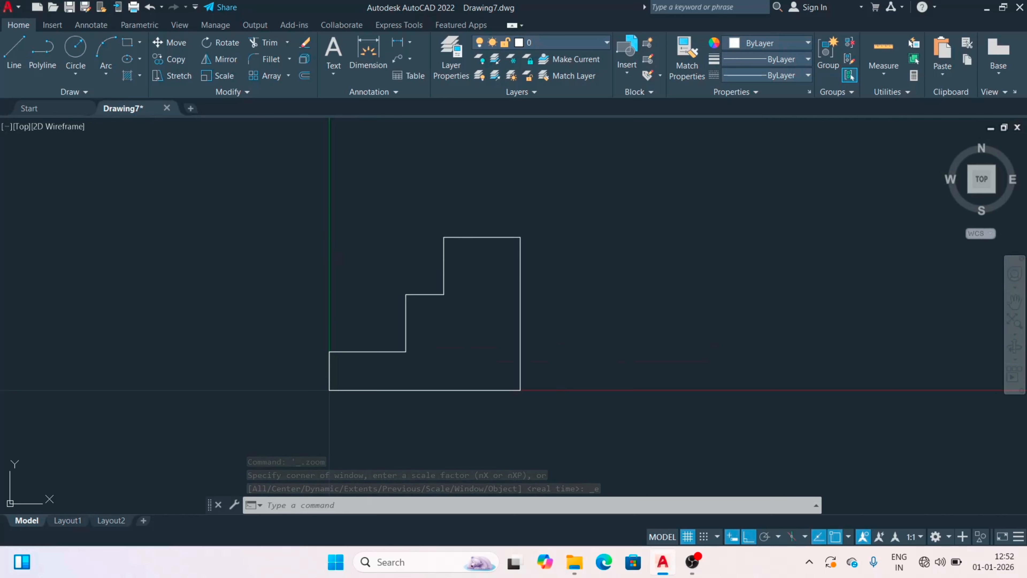
Zoom far out and bring the outline back into view using the Zoom command's Extents option.
scroll(467, 287, "down", 4)
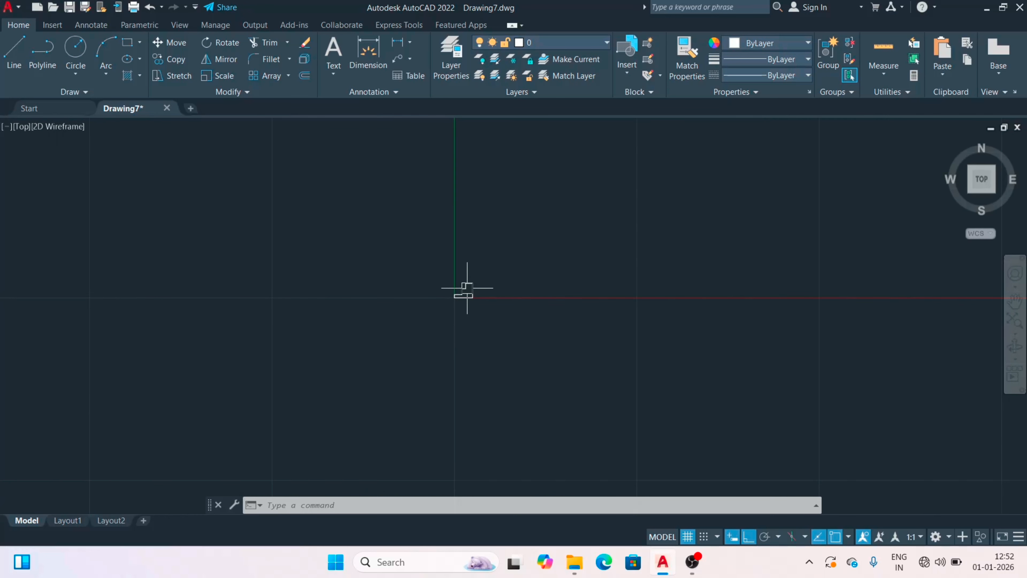
scroll(467, 287, "down", 3)
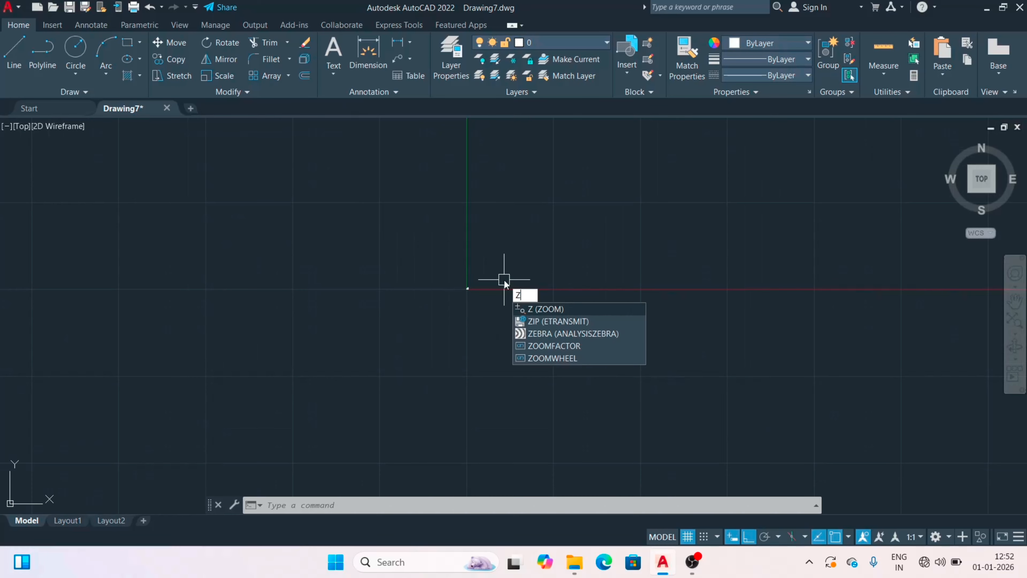
key("Return")
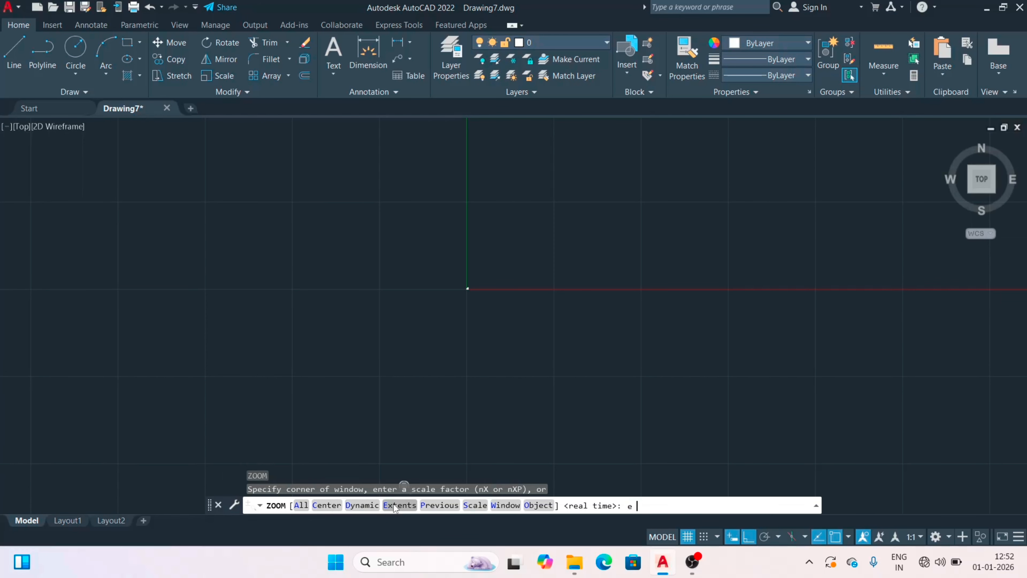
key("Return")
scroll(376, 340, "down", 4)
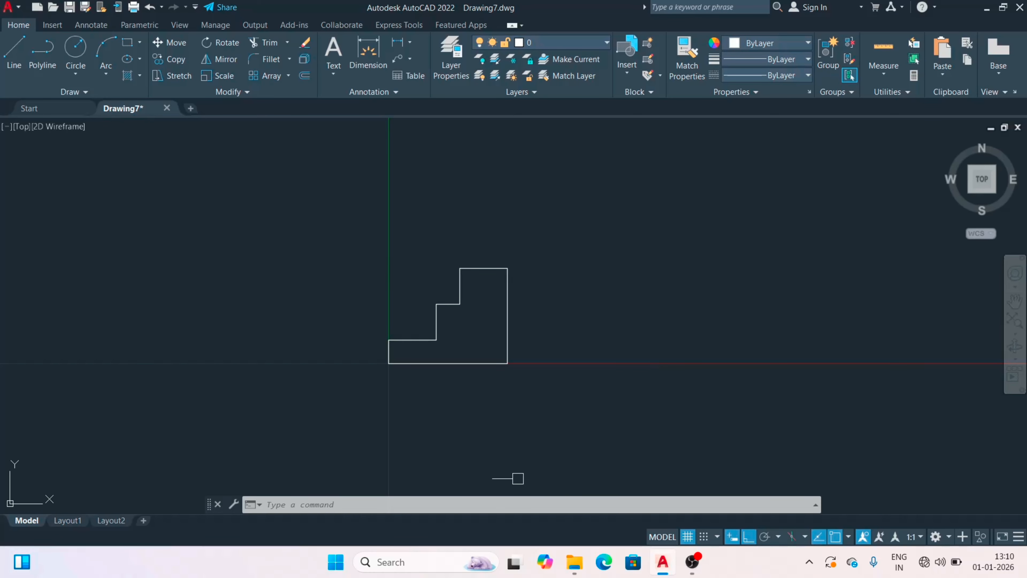
Set the current object colour to green 19,155,72 and quick-dimension the three upper horizontal edges, with the dimension line above the outline.
left_click(795, 42)
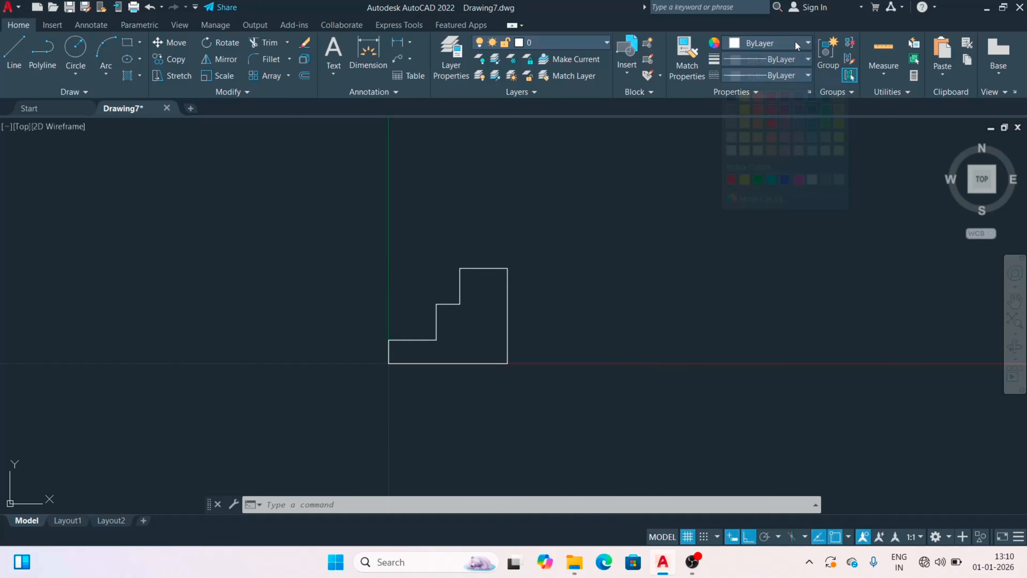
left_click(825, 111)
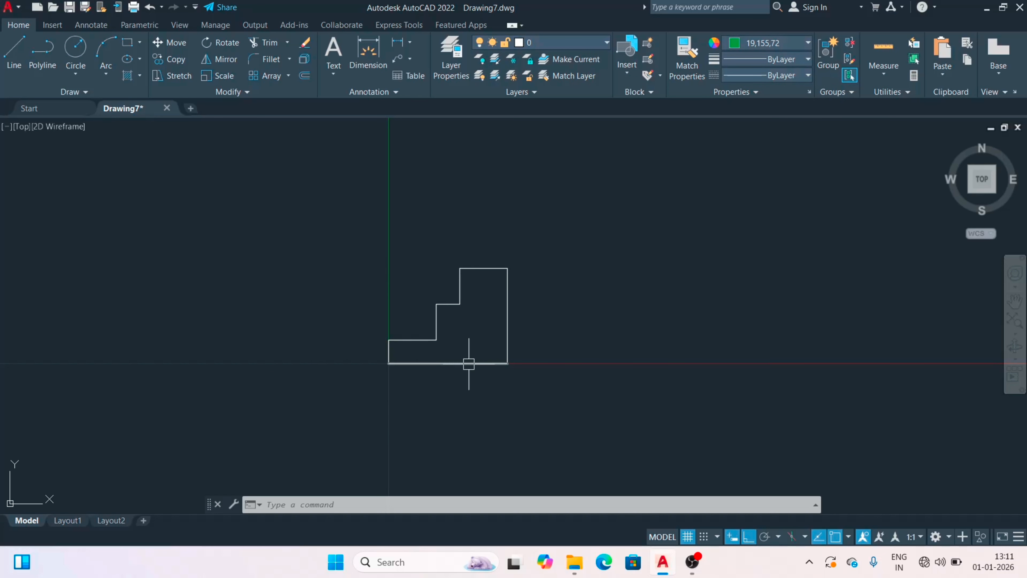
type("QDIM")
key("Return")
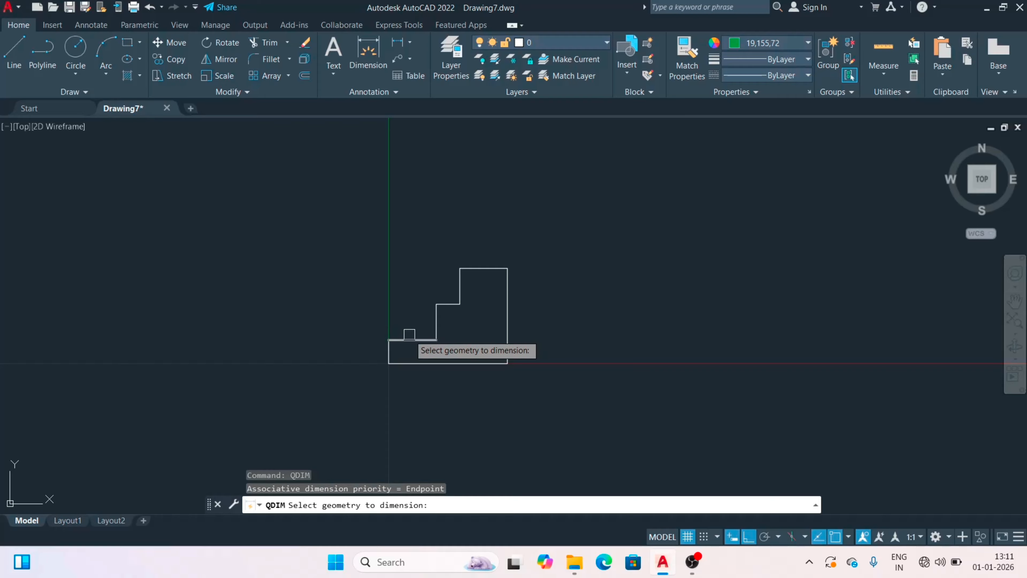
scroll(409, 334, "up", 4)
left_click(419, 348)
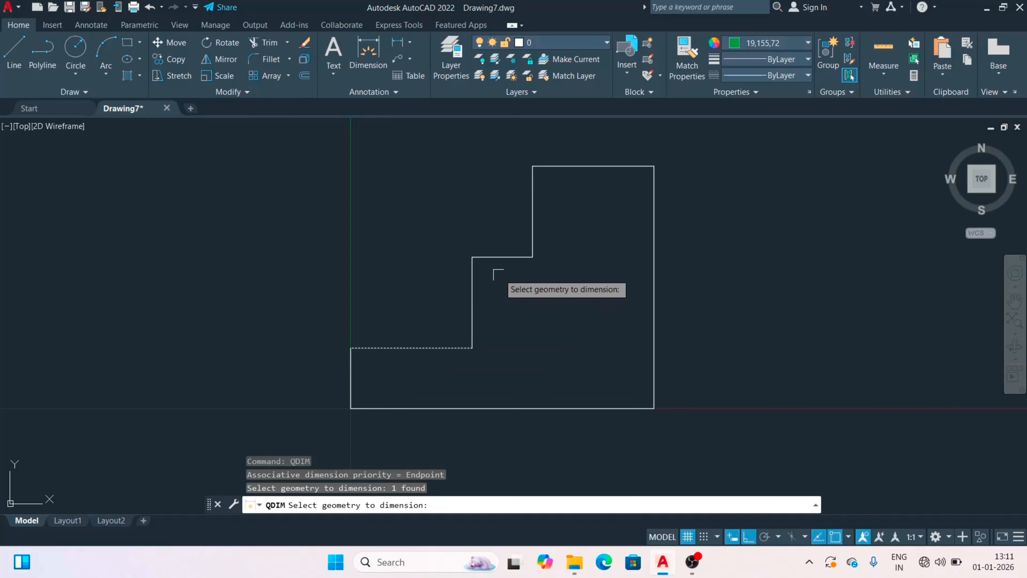
left_click(501, 257)
left_click(579, 167)
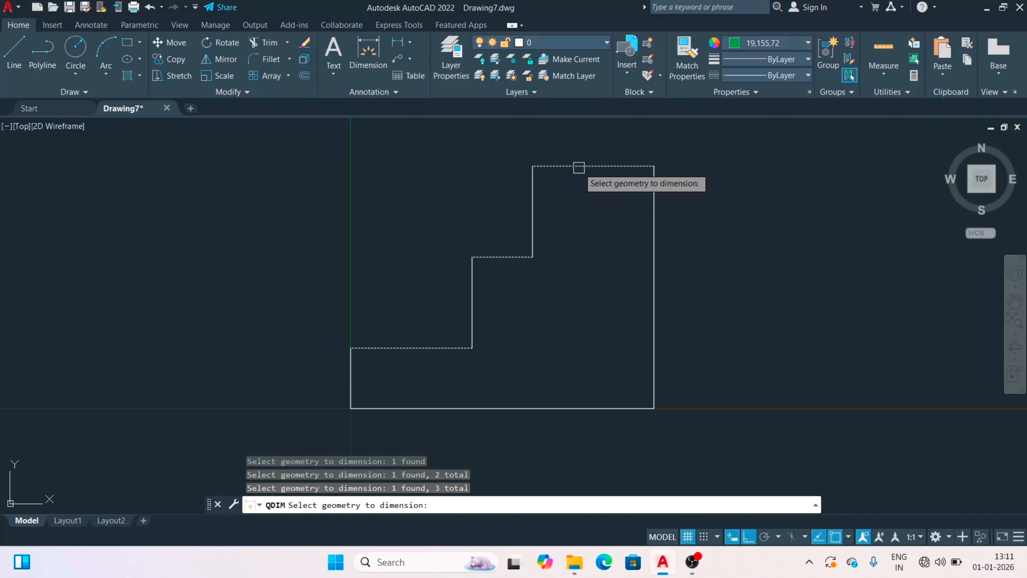
scroll(553, 232, "down", 3)
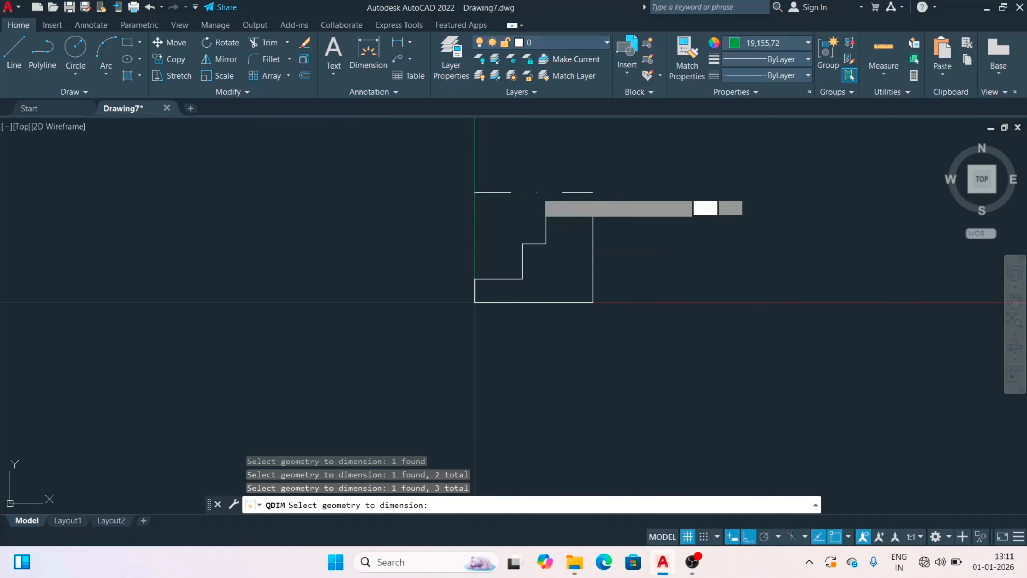
key("Return")
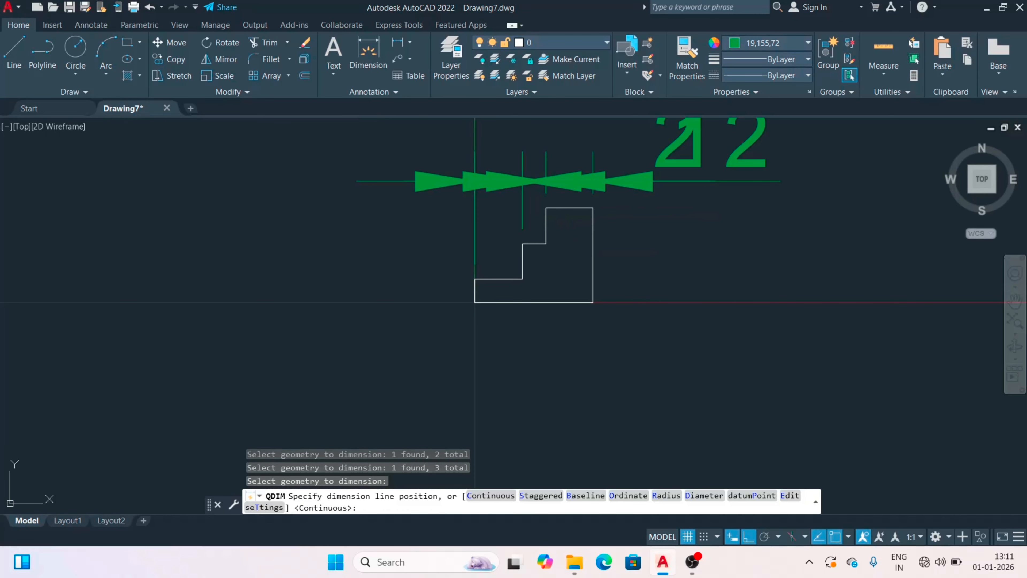
left_click(538, 181)
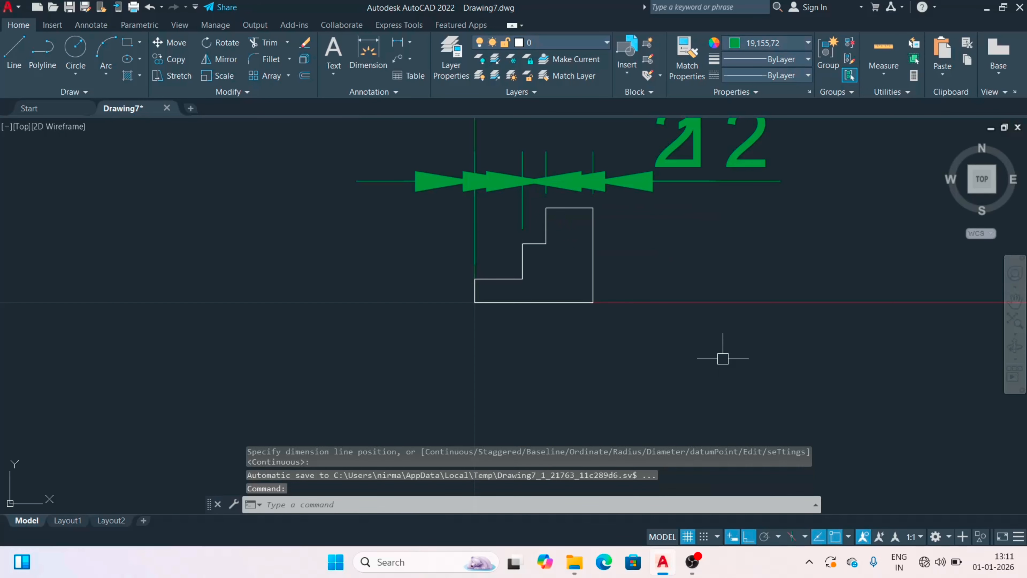
Add a quick dimension for the outline's right vertical edge, placing it to the right of the shape.
type("qdim")
key("Return")
left_click(592, 267)
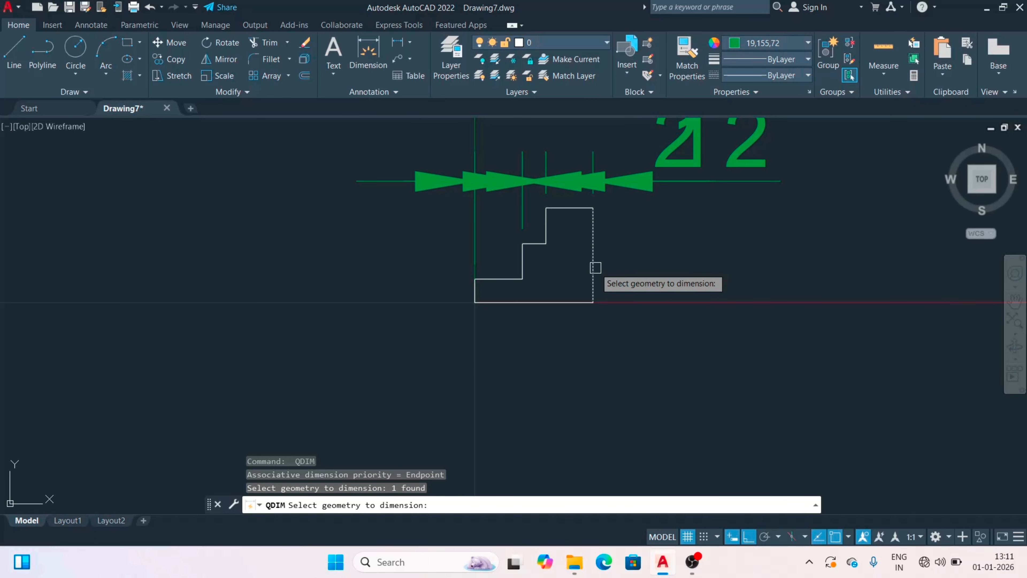
key("Return")
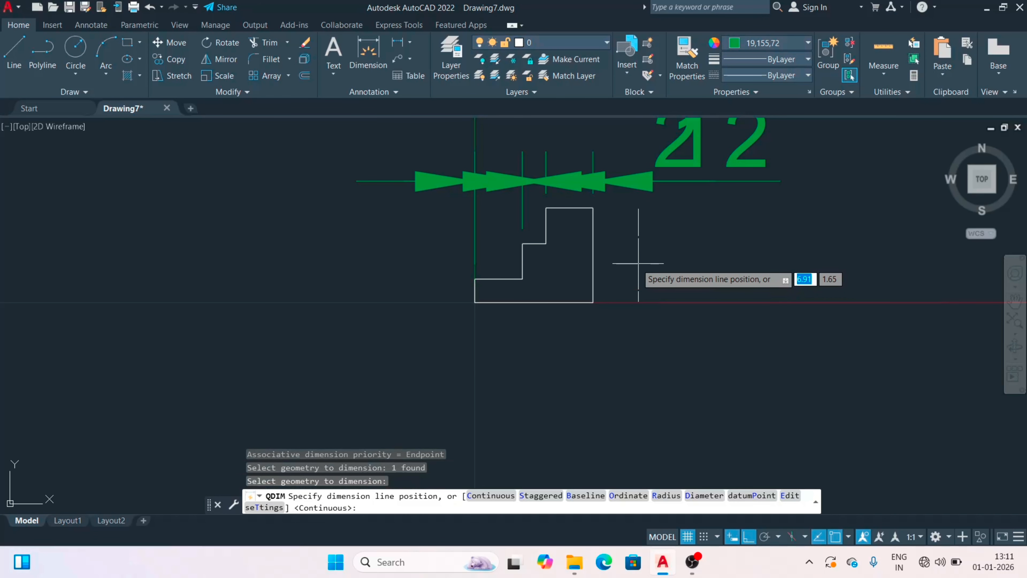
left_click(624, 267)
Add a quick dimension for the outline's bottom edge, placing it below the shape.
key("Return")
left_click(548, 301)
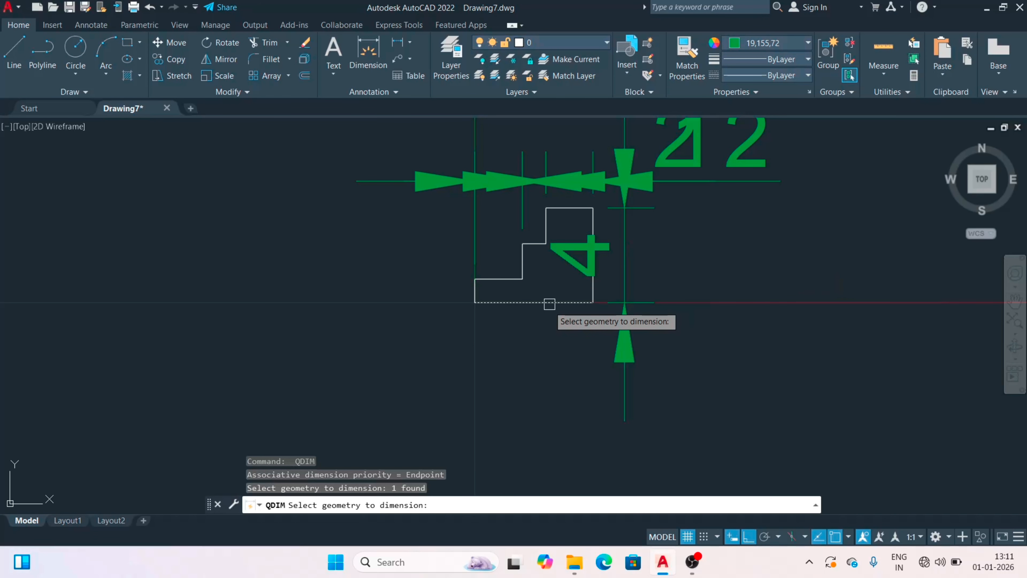
key("Return")
left_click(537, 342)
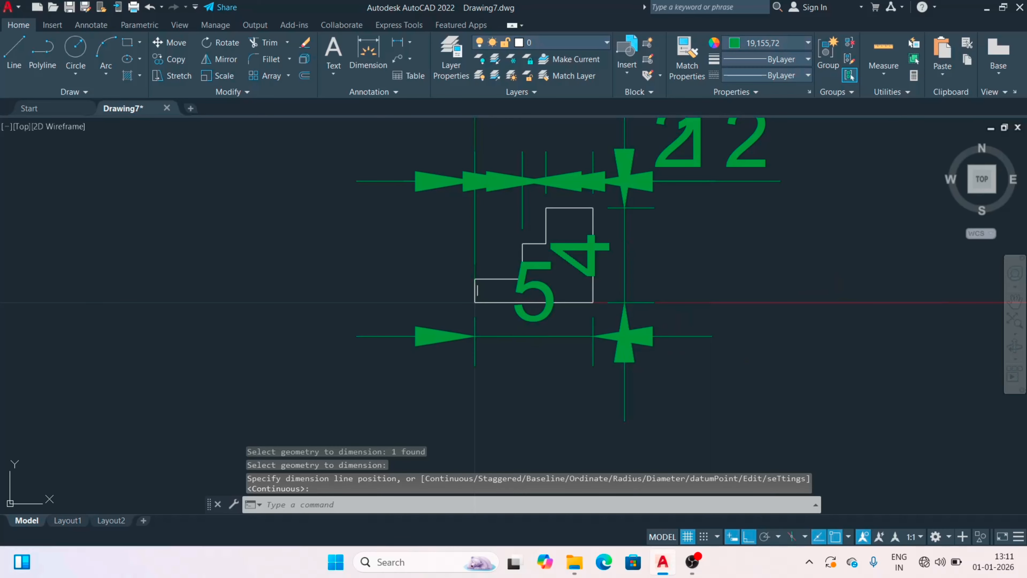
Add a quick dimension for the outline's short left vertical edge, placing it to the left of the shape.
scroll(483, 290, "up", 5)
key("Return")
left_click(440, 291)
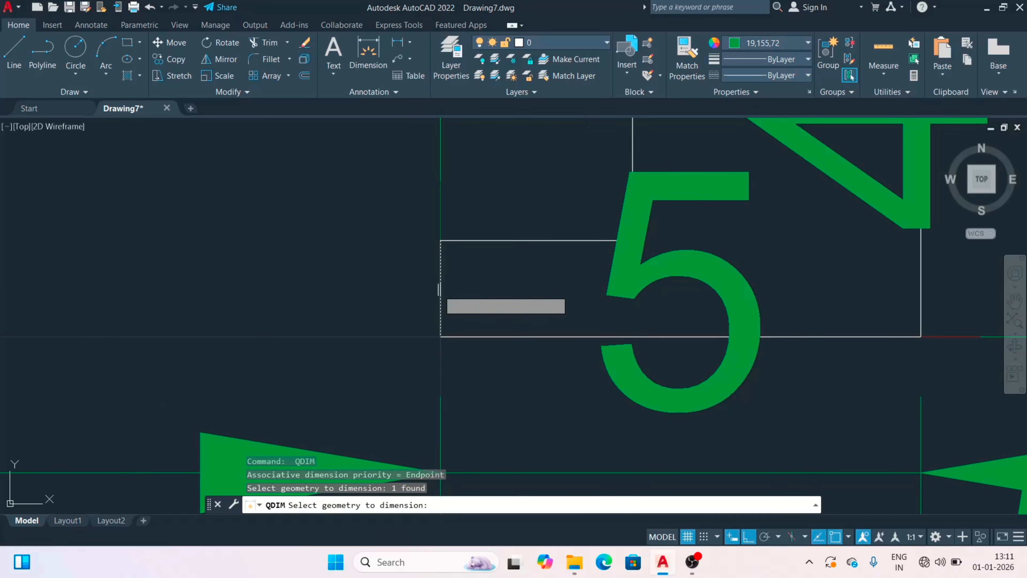
key("Return")
left_click(392, 296)
scroll(392, 296, "down", 4)
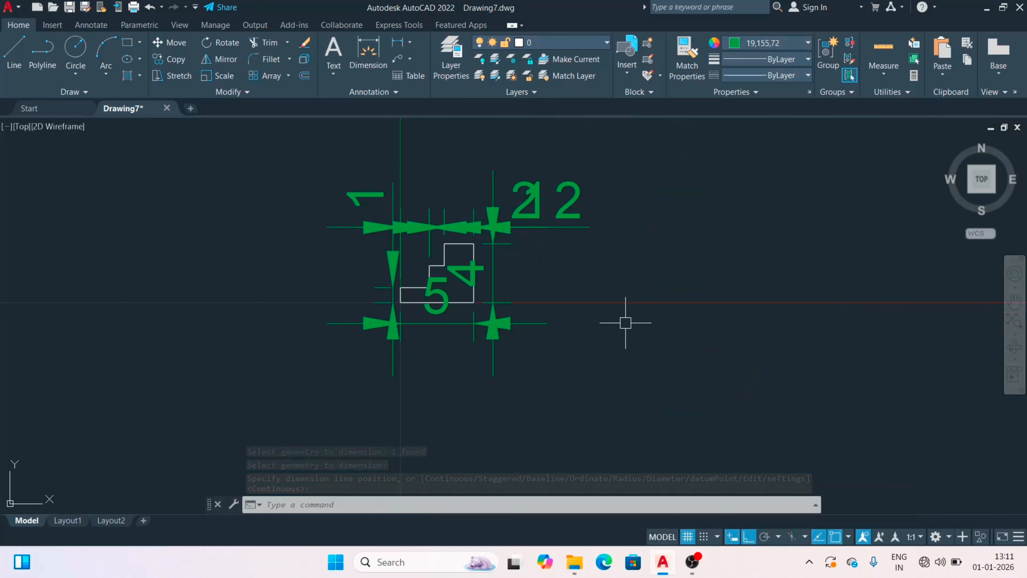
scroll(624, 321, "down", 2)
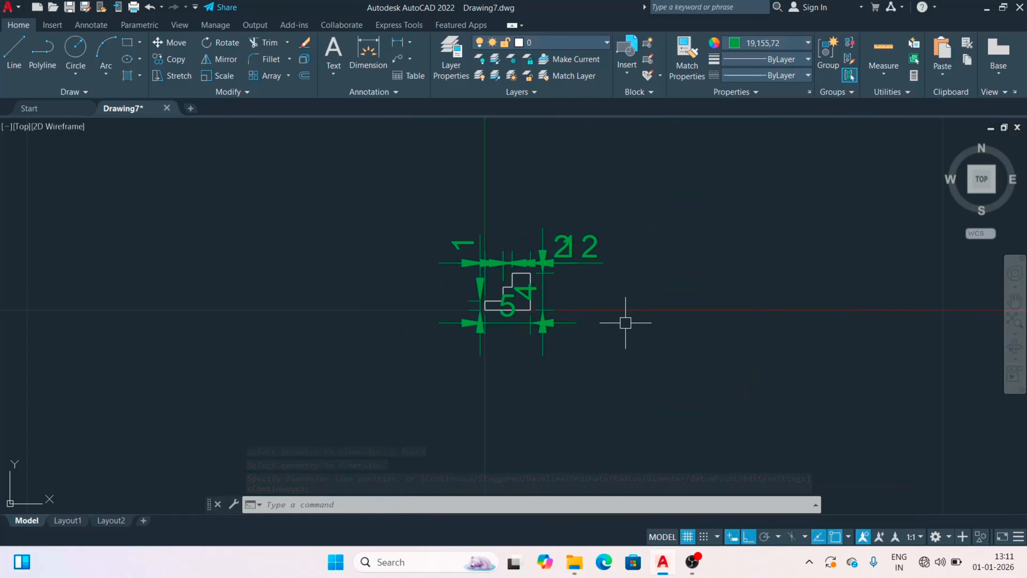
Select the outline with all its dimensions and open the ISO-25 dimension style for modification.
left_click(644, 382)
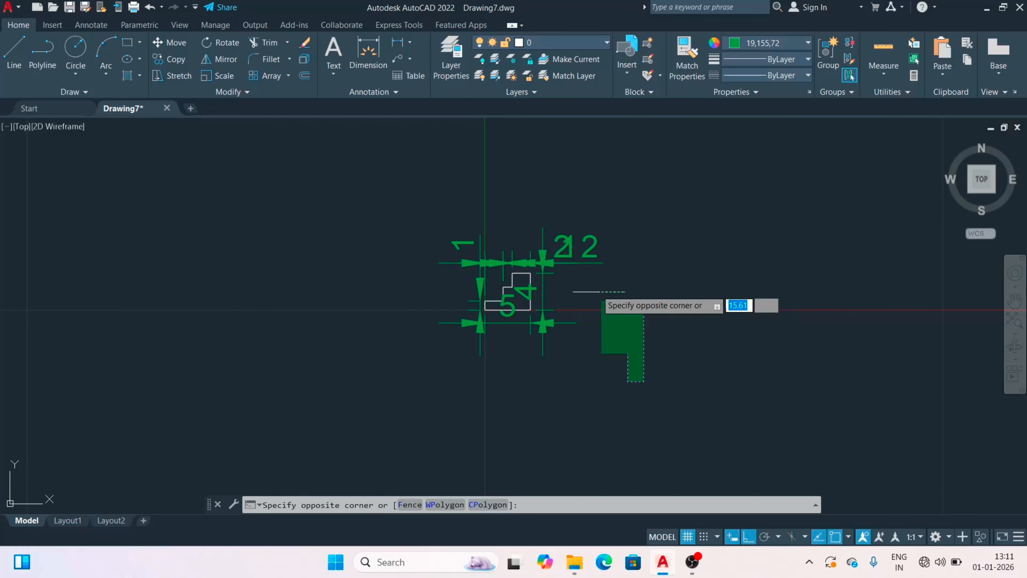
left_click(355, 191)
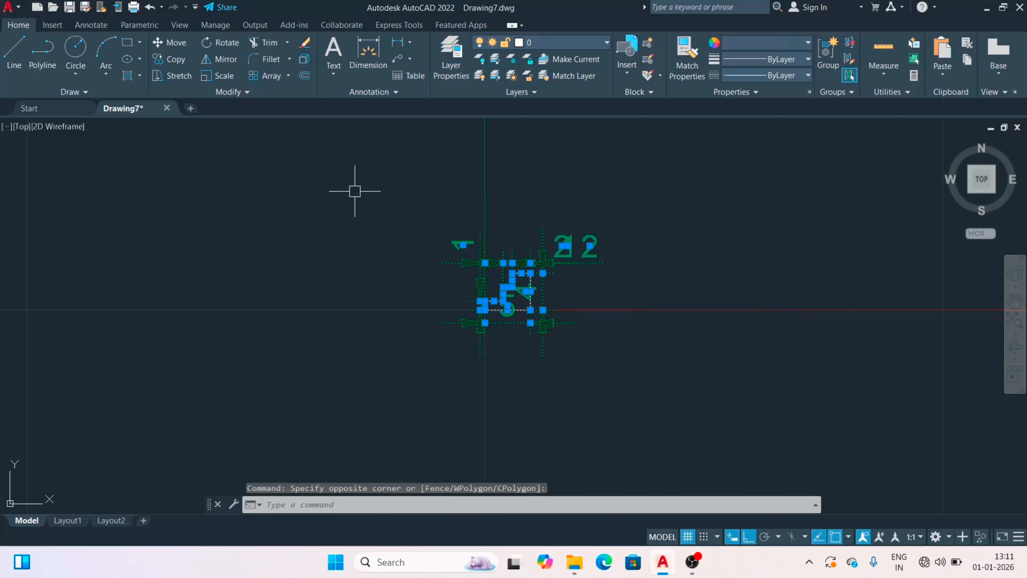
type("D")
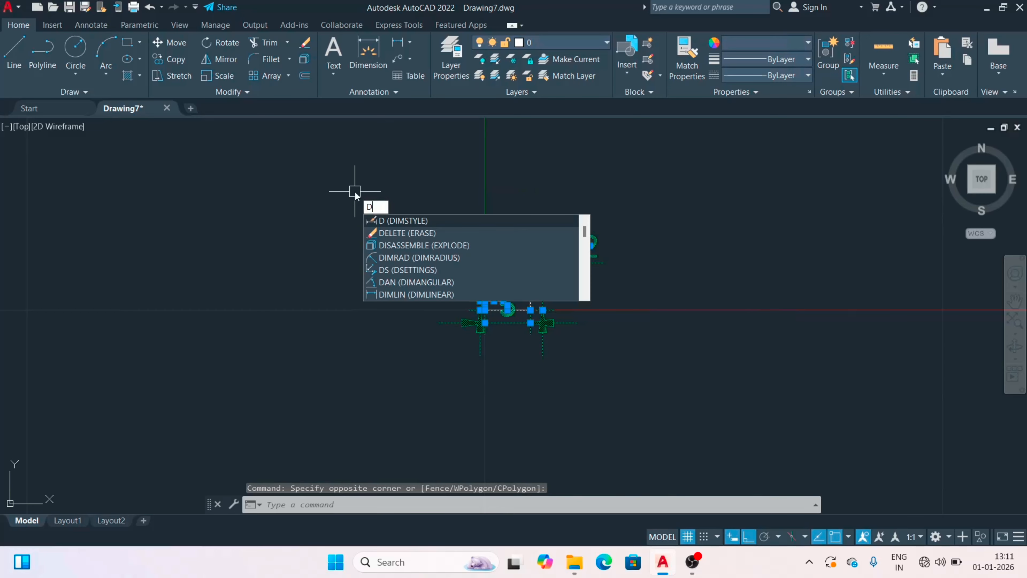
key("Return")
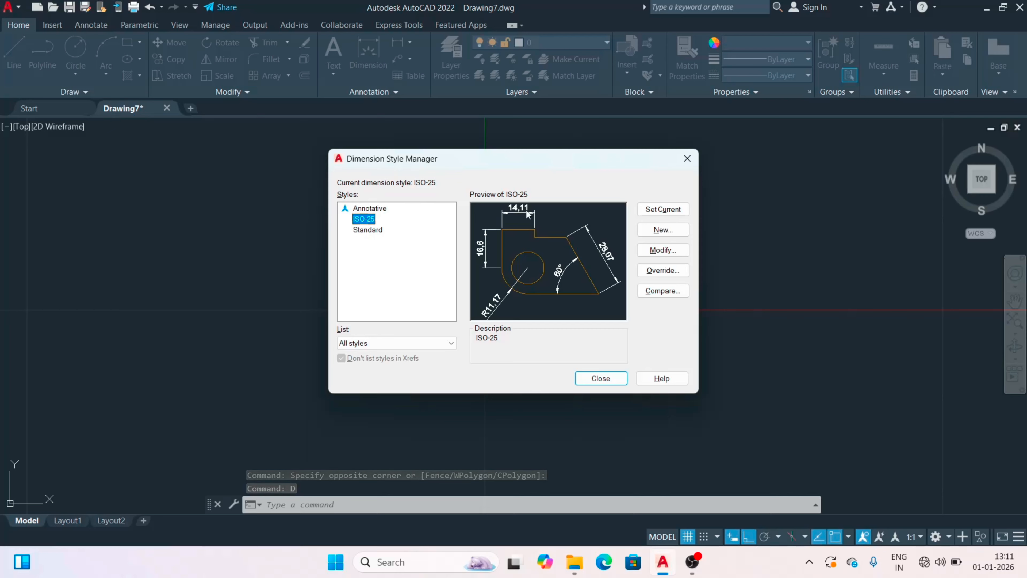
left_click(654, 251)
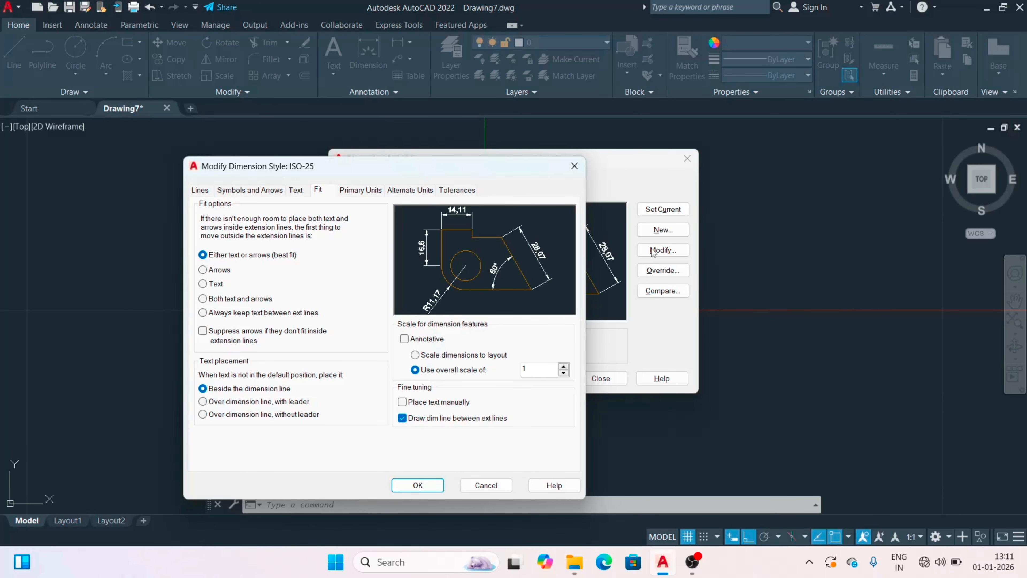
Reduce the arrow size in the ISO-25 dimension style's arrowhead settings.
left_click(259, 192)
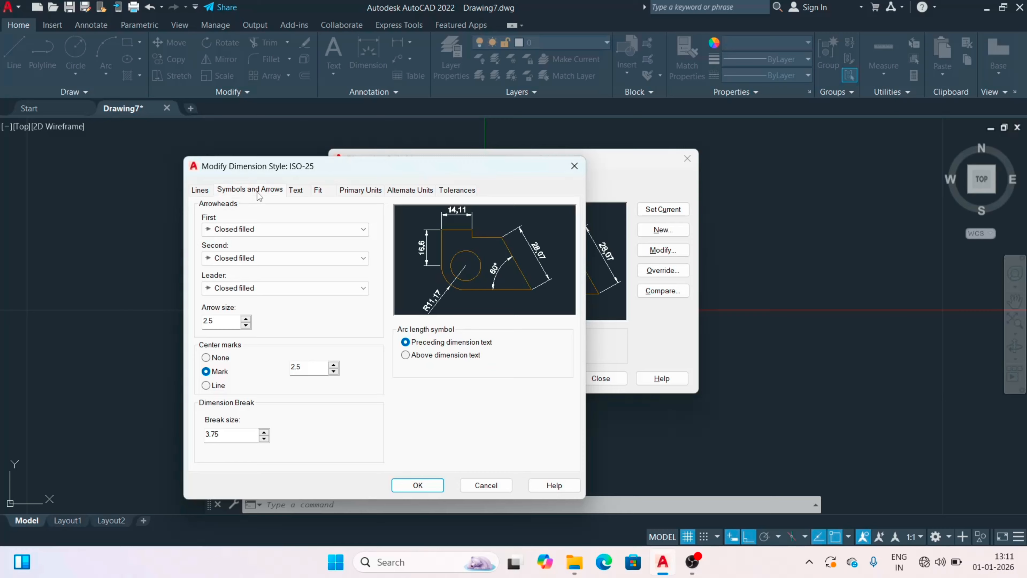
left_click(210, 192)
left_click(241, 193)
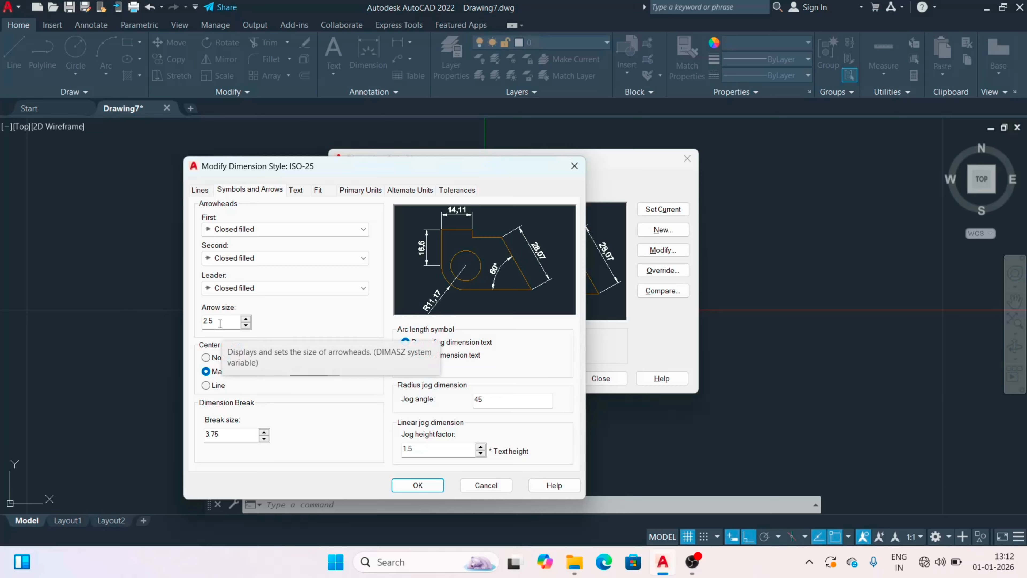
left_click_drag(219, 324, 206, 323)
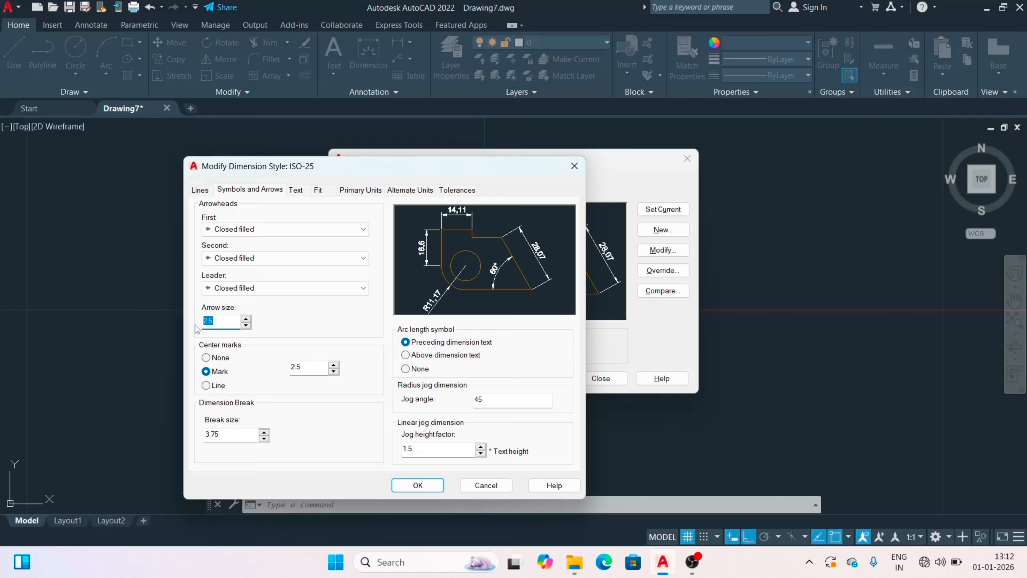
type("0")
Set the ISO-25 dimension text height to 0.5, accept the changes and make the style current.
left_click(297, 190)
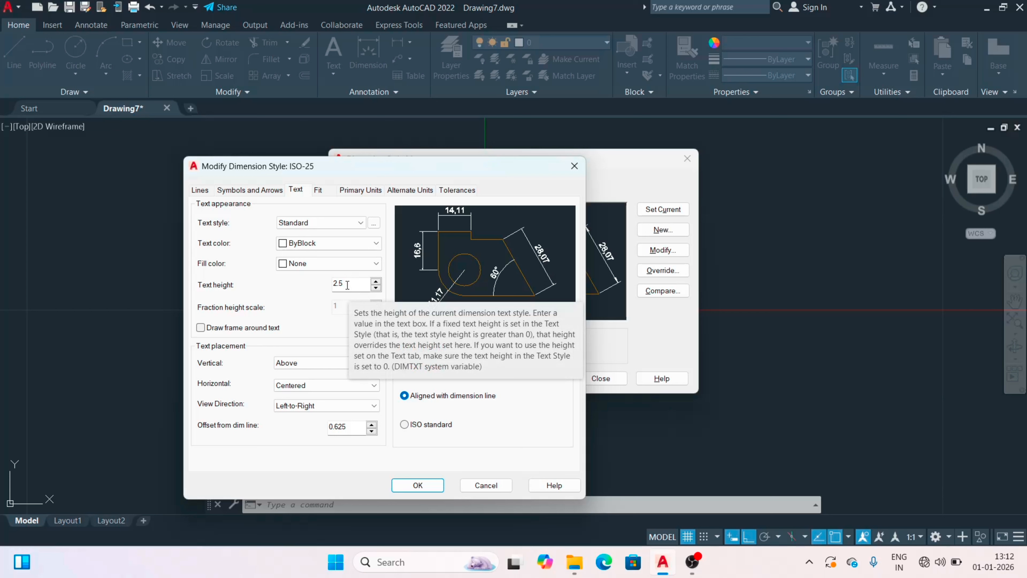
left_click_drag(347, 284, 325, 285)
type("0.")
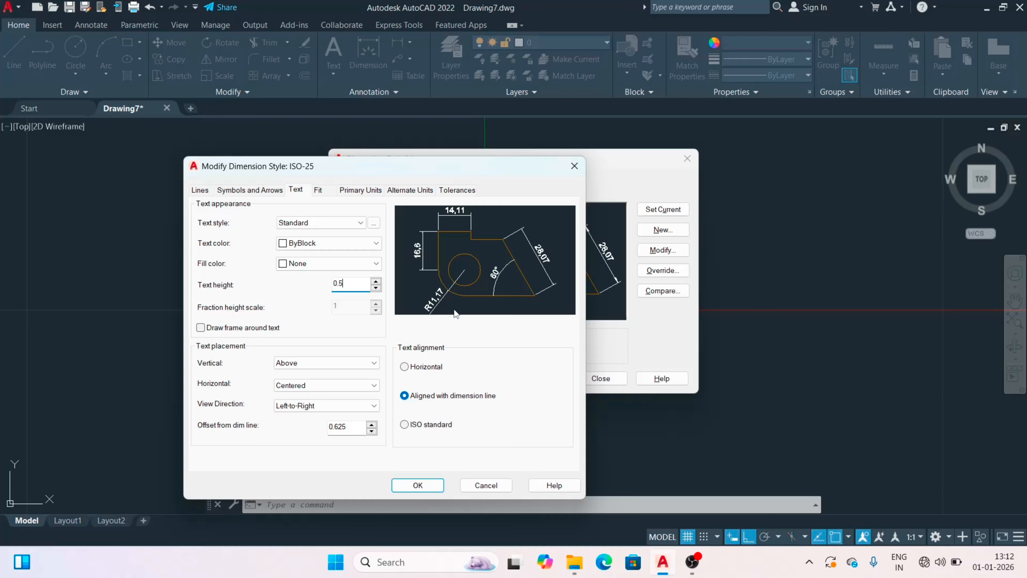
left_click(418, 485)
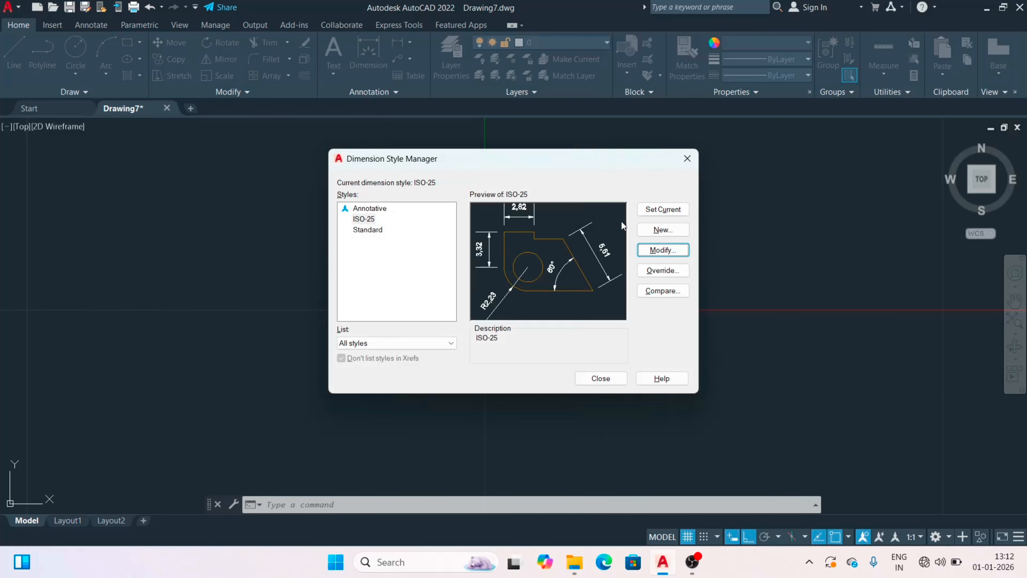
left_click(659, 214)
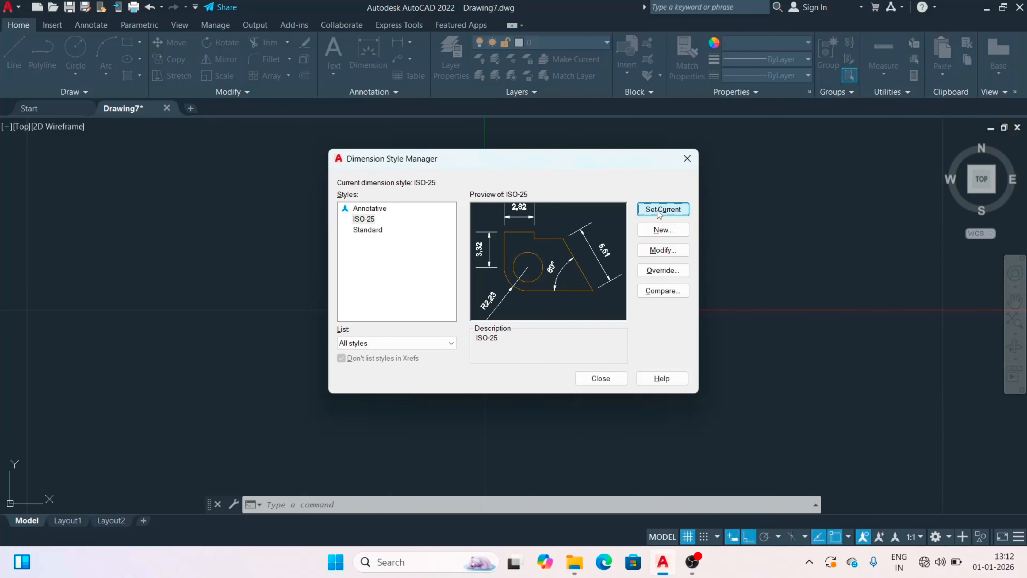
left_click(601, 379)
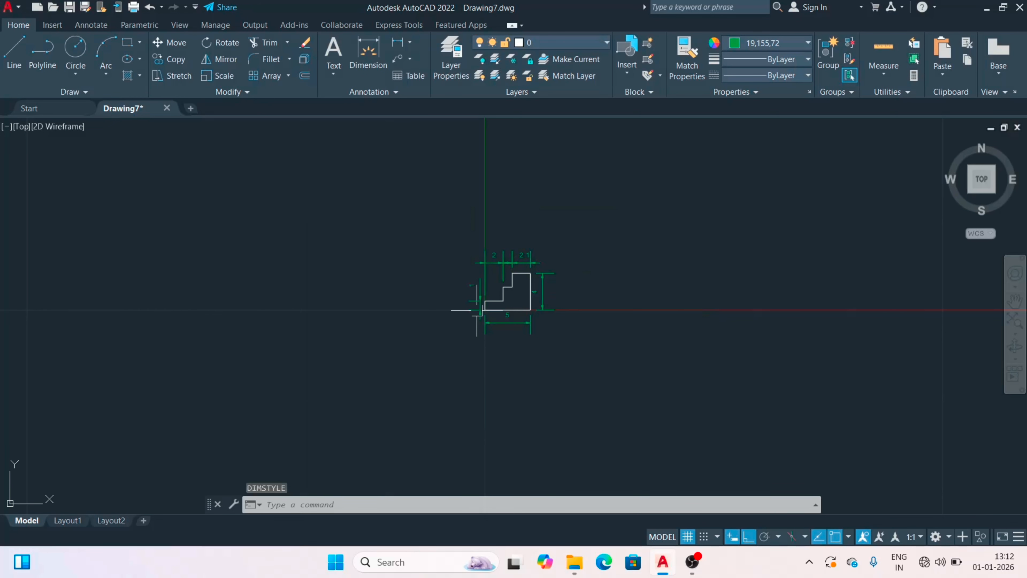
Select the stepped outline with all its dimensions and reopen the ISO-25 dimension style for modification.
middle_click(501, 267)
middle_click(502, 267)
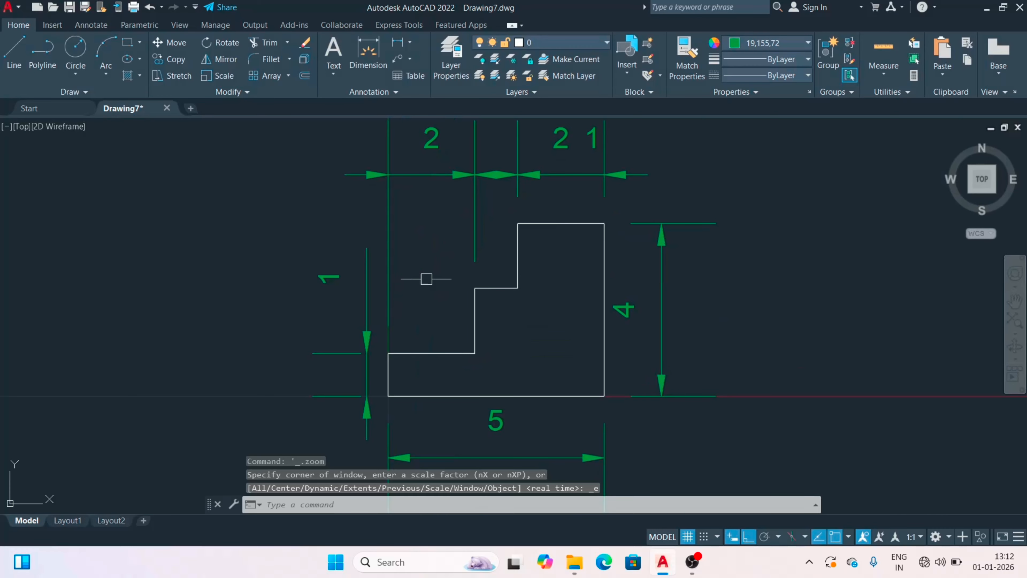
scroll(424, 280, "down", 2)
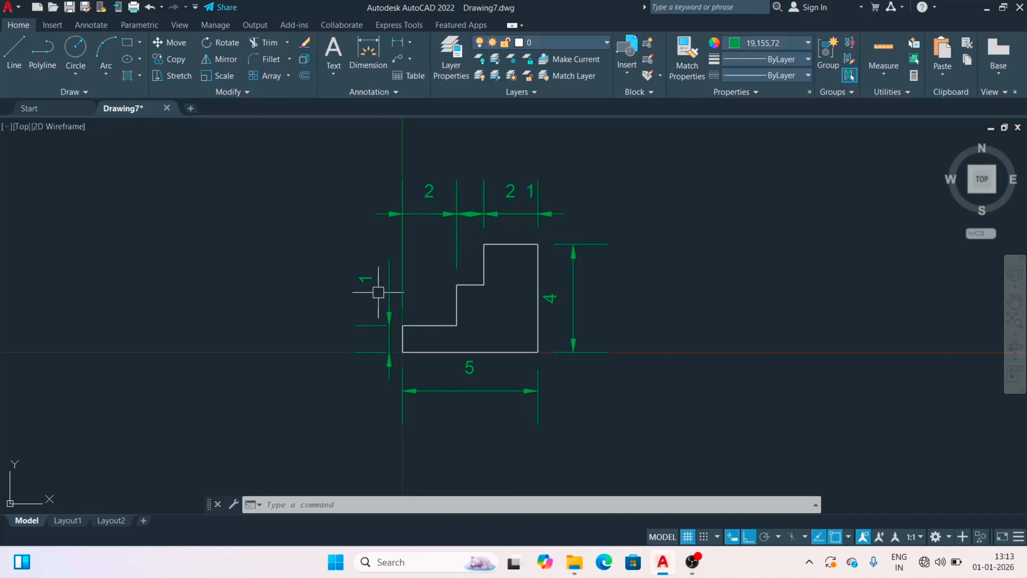
scroll(535, 204, "down", 2)
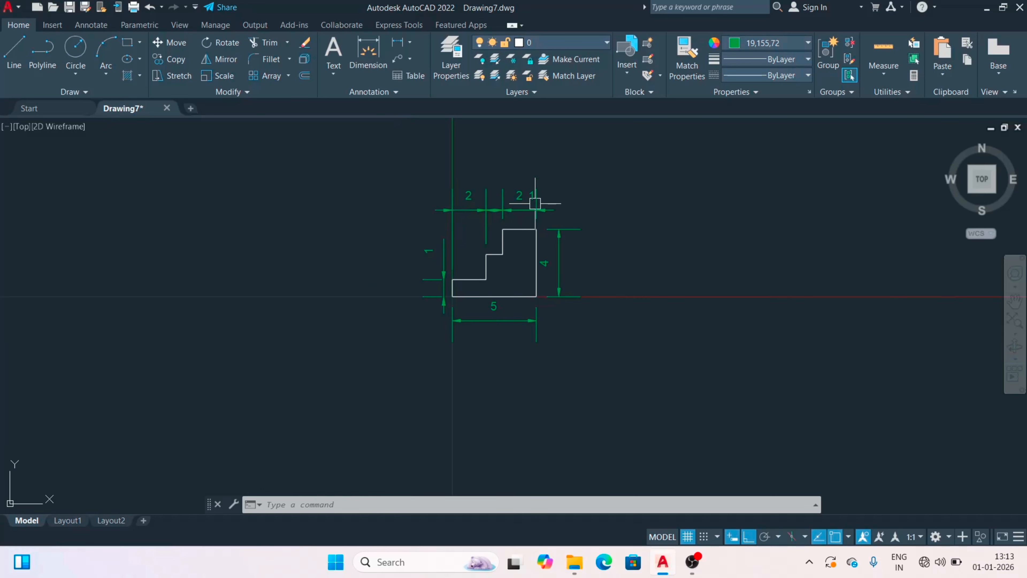
left_click(598, 356)
left_click(386, 166)
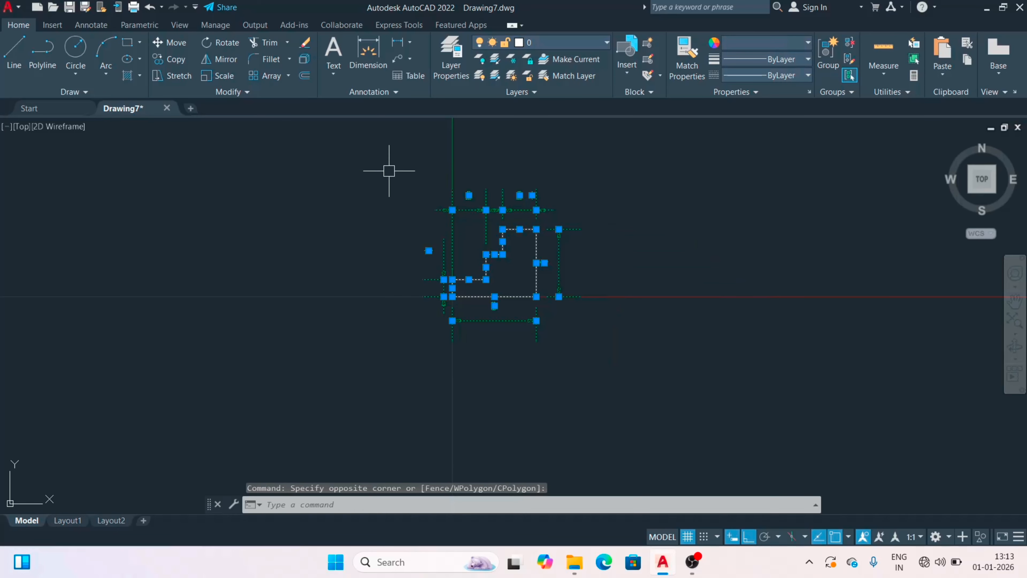
type("d")
key("Return")
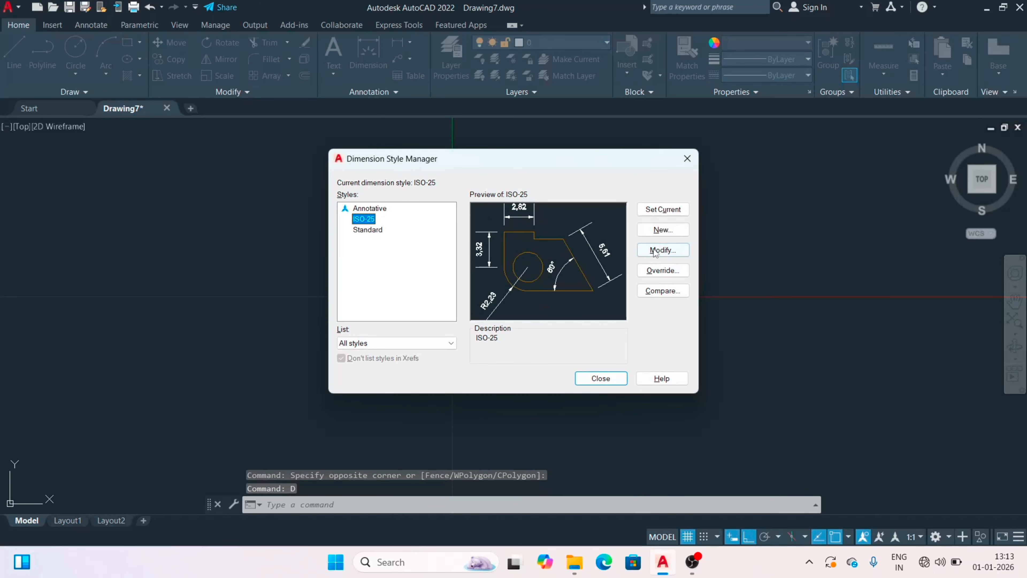
left_click(662, 250)
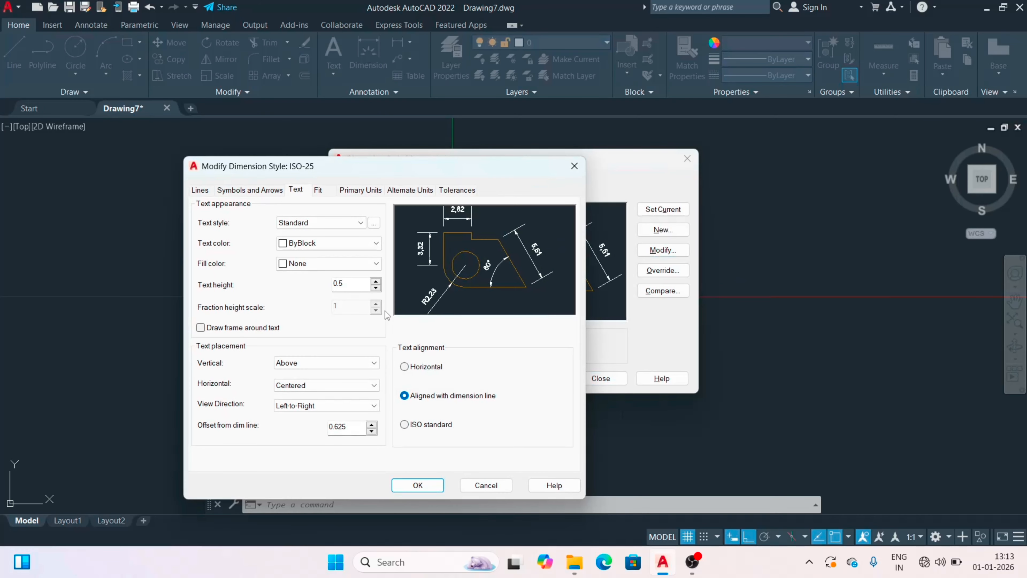
Set the ISO-25 fit option to always keep text between extension lines and make the style current.
left_click(357, 197)
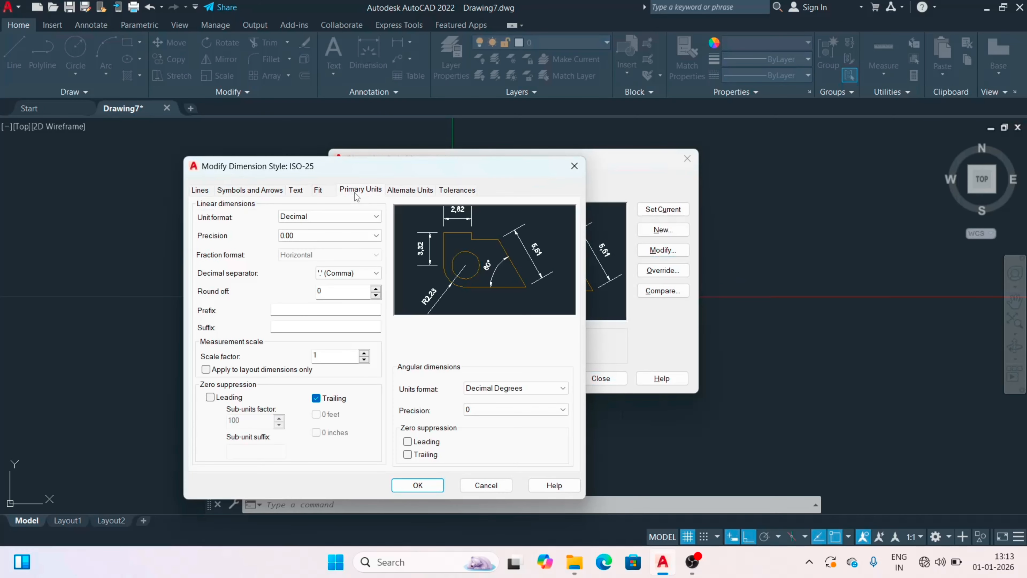
left_click(417, 192)
left_click(467, 191)
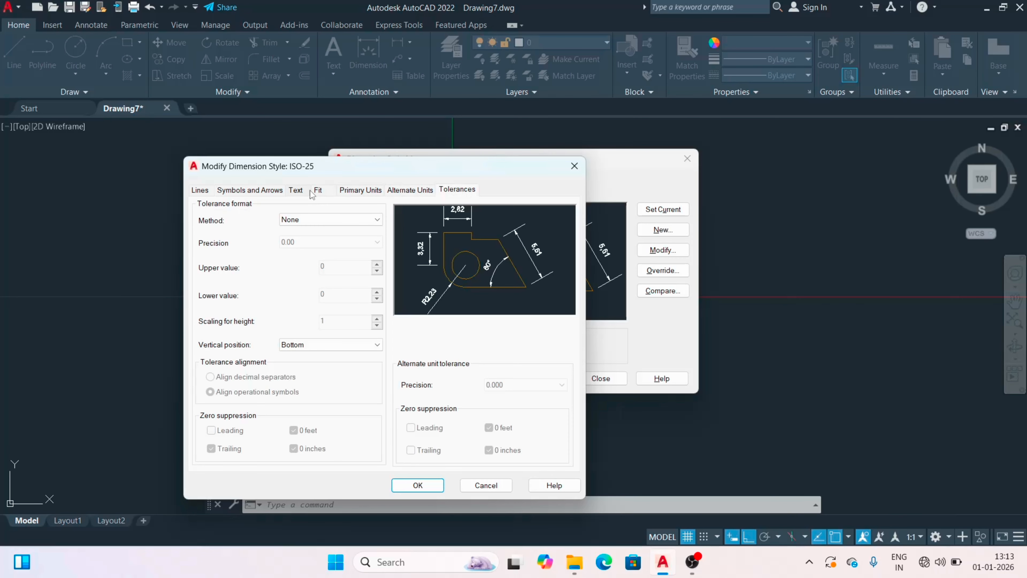
left_click(265, 193)
left_click(208, 197)
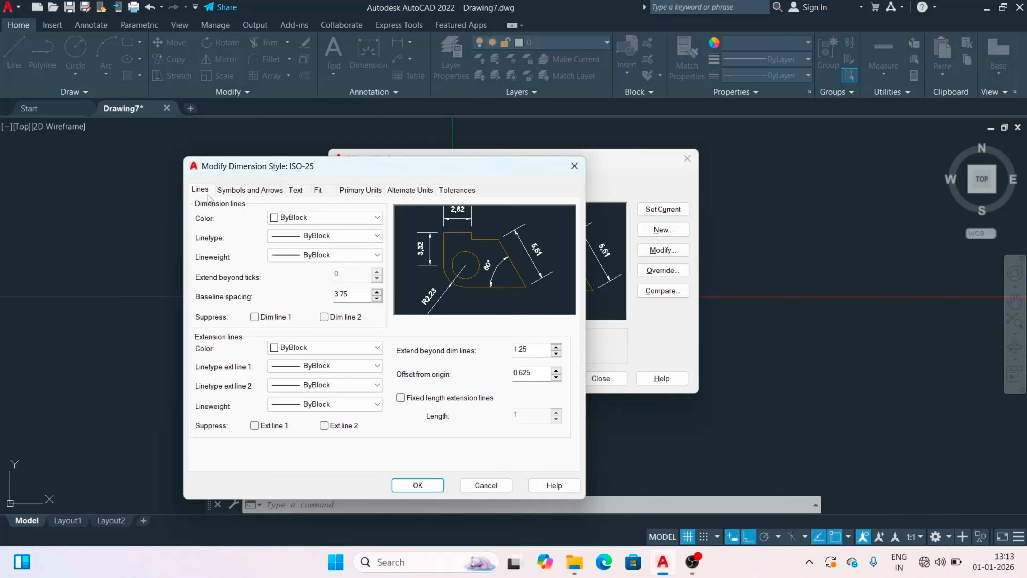
left_click(248, 194)
left_click(304, 195)
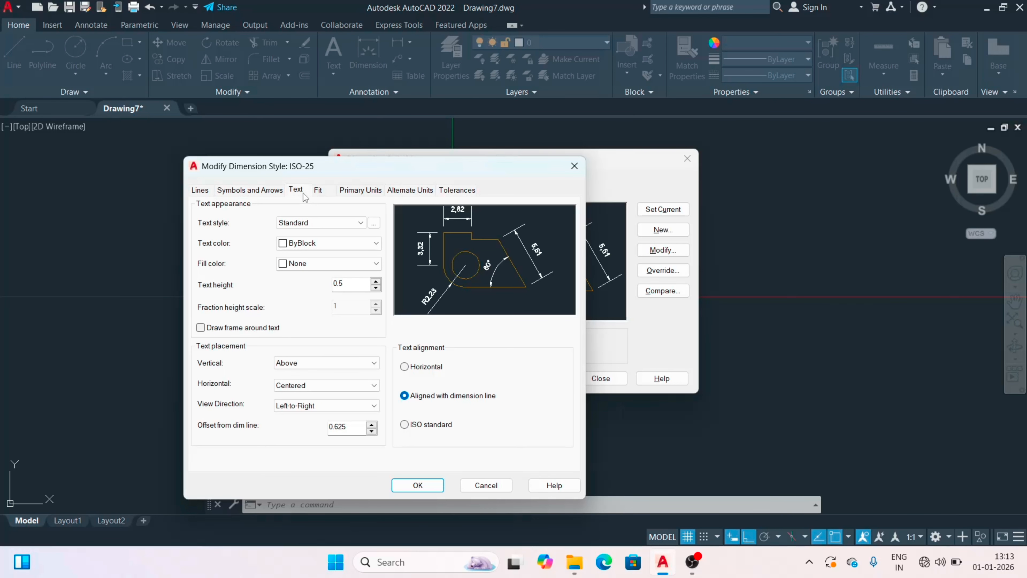
left_click(323, 191)
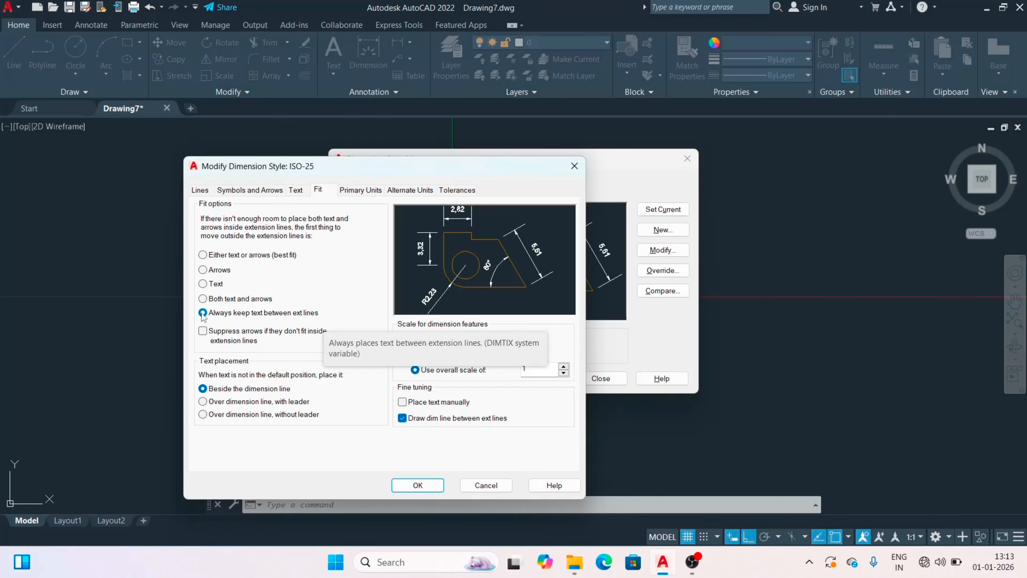
left_click(418, 485)
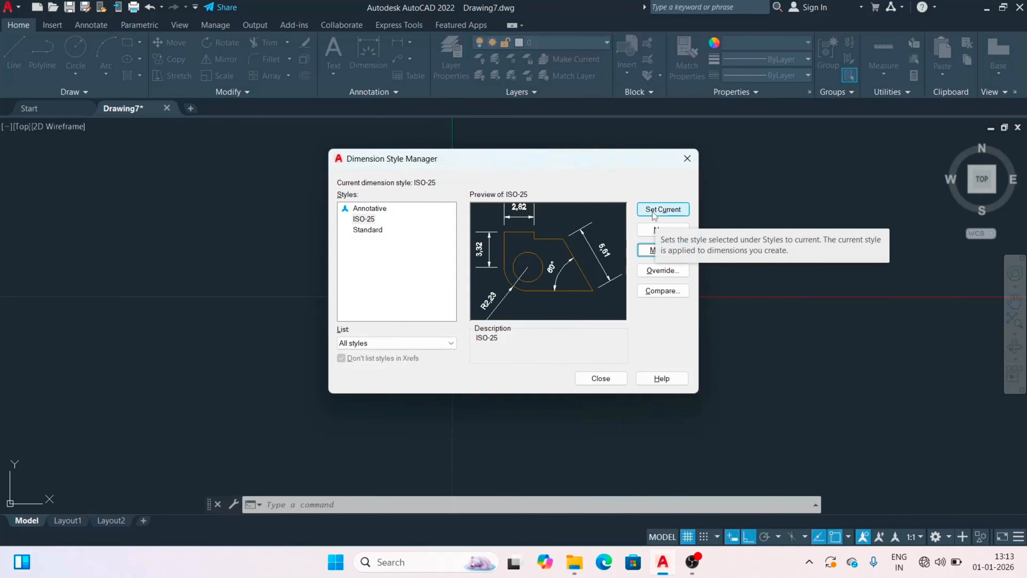
left_click(654, 214)
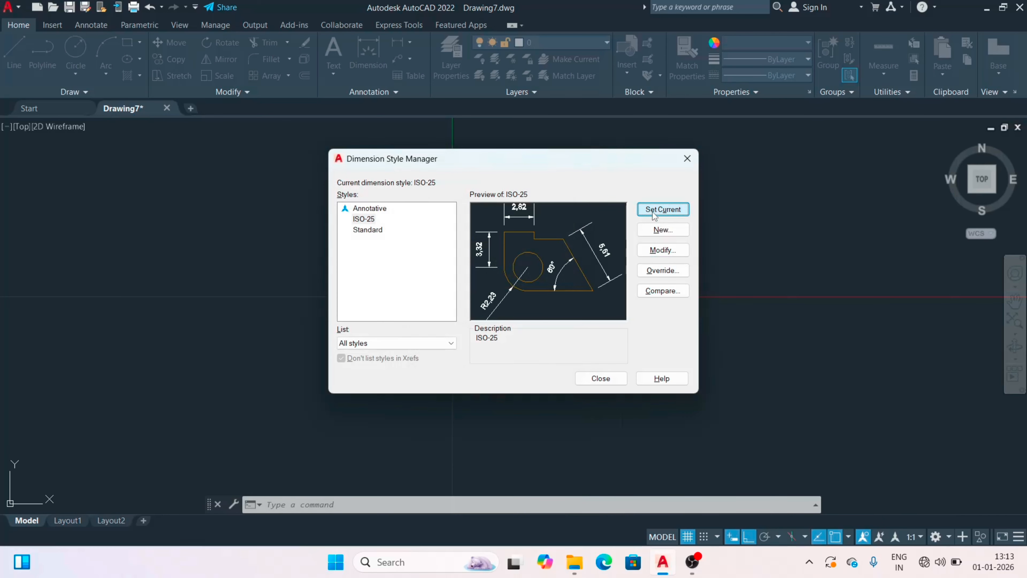
left_click(604, 383)
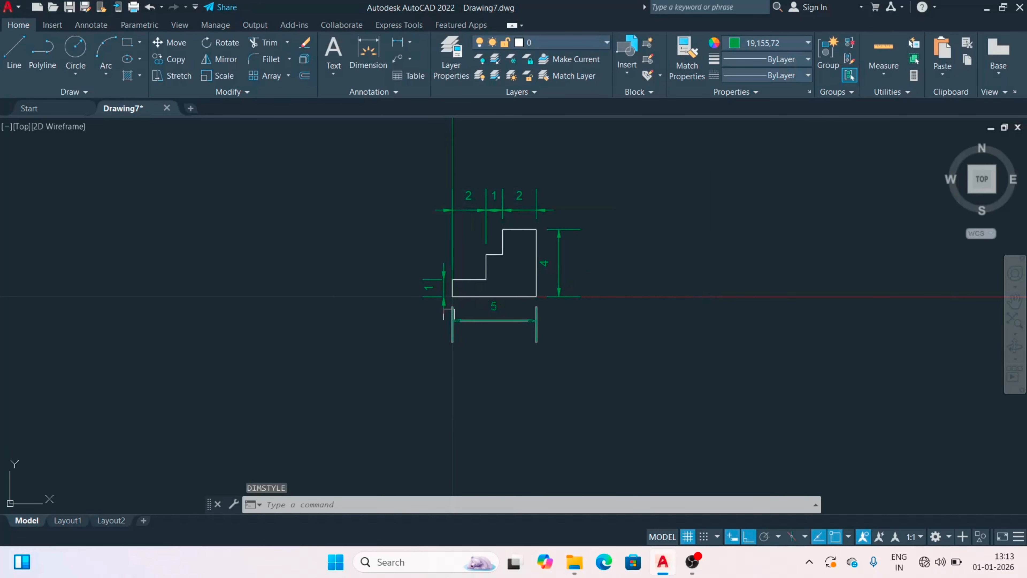
Check the placement of the dimension text and arrows around the stepped outline.
scroll(471, 259, "up", 2)
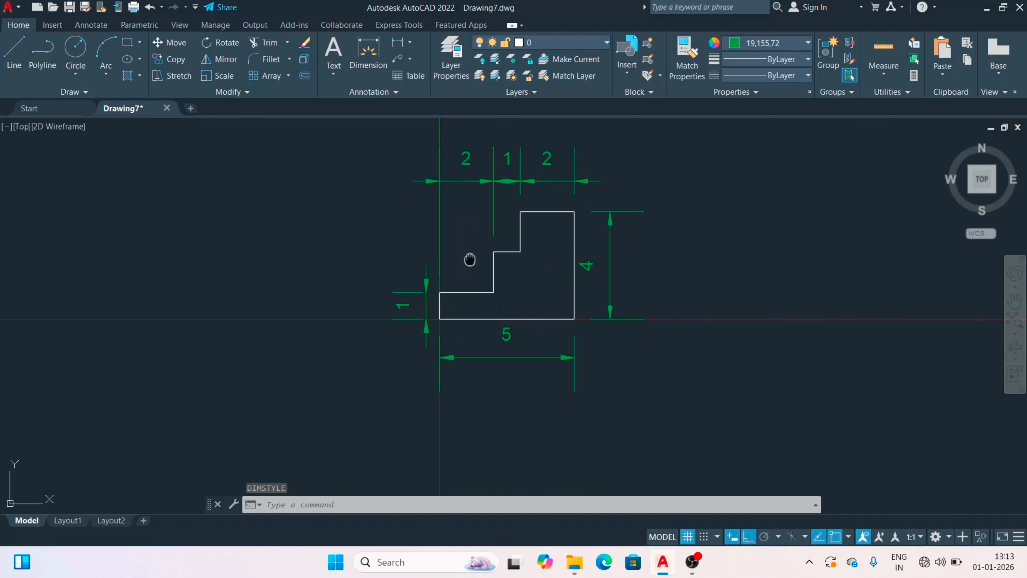
scroll(470, 259, "up", 2)
middle_click(470, 259)
middle_click(470, 259)
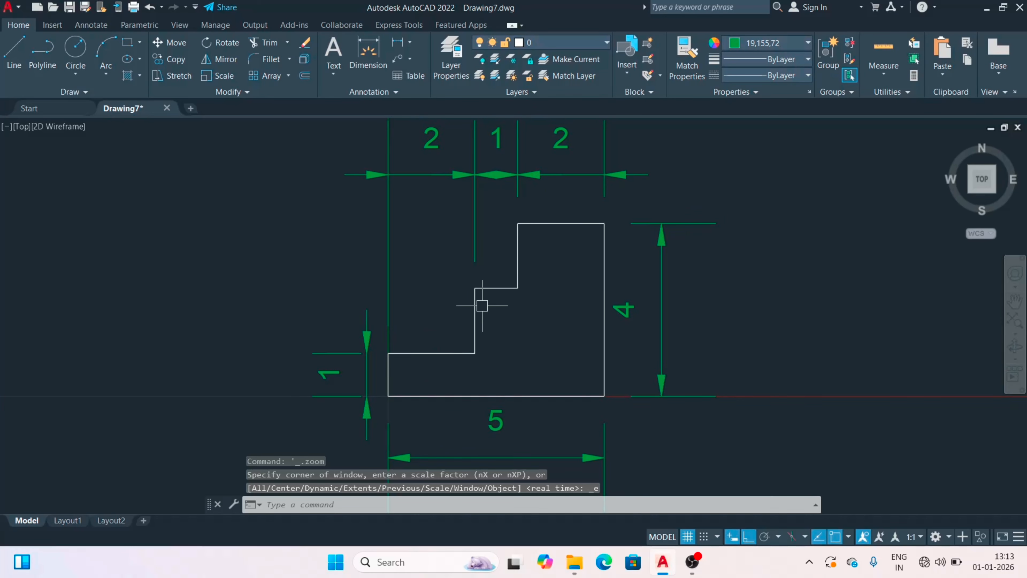
scroll(482, 302, "down", 3)
scroll(482, 305, "up", 1)
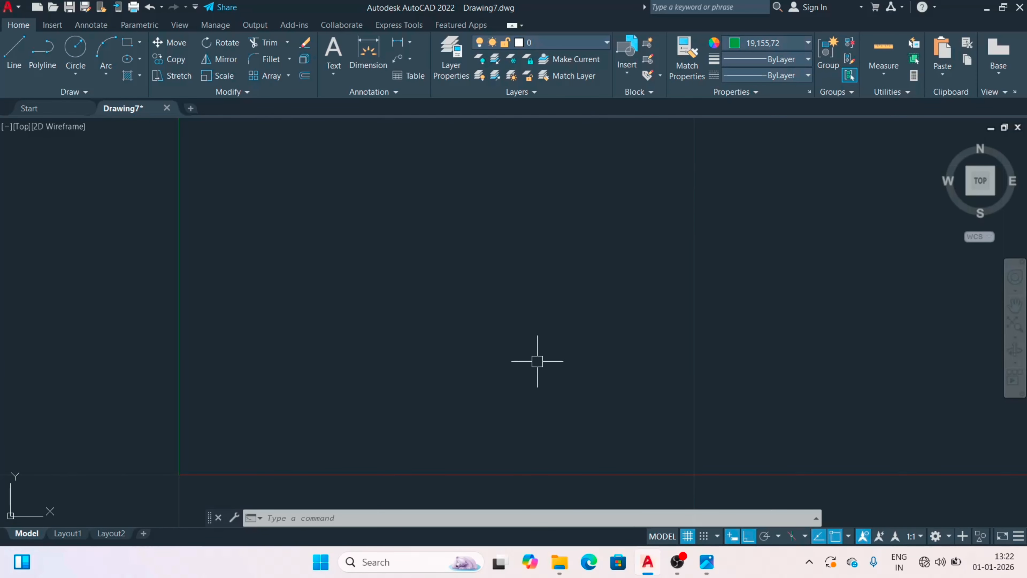
Reset the current object color to ByLayer and examine the dimensions in the EX2.gif reference drawing.
left_click(804, 43)
left_click(778, 60)
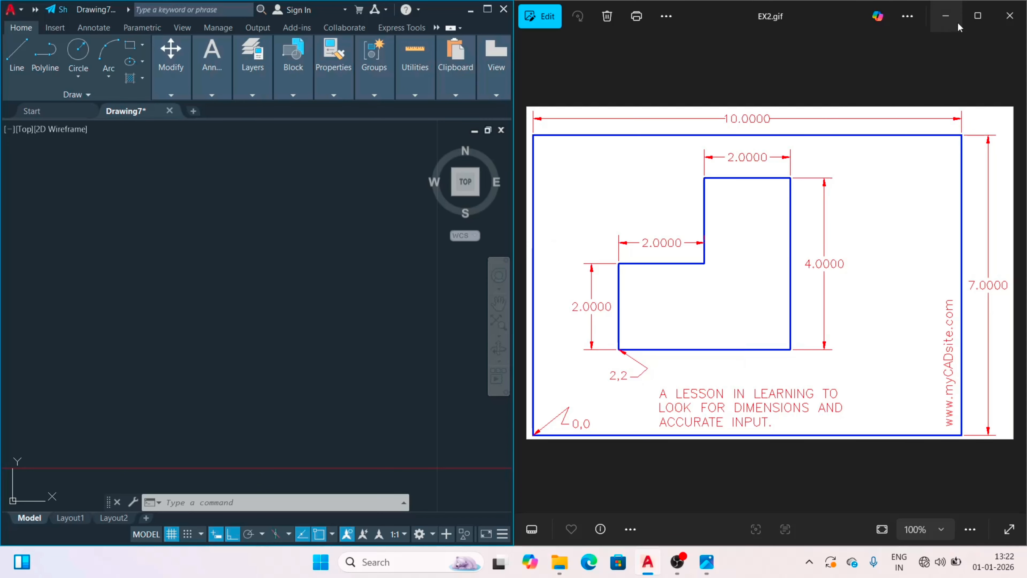
left_click(978, 16)
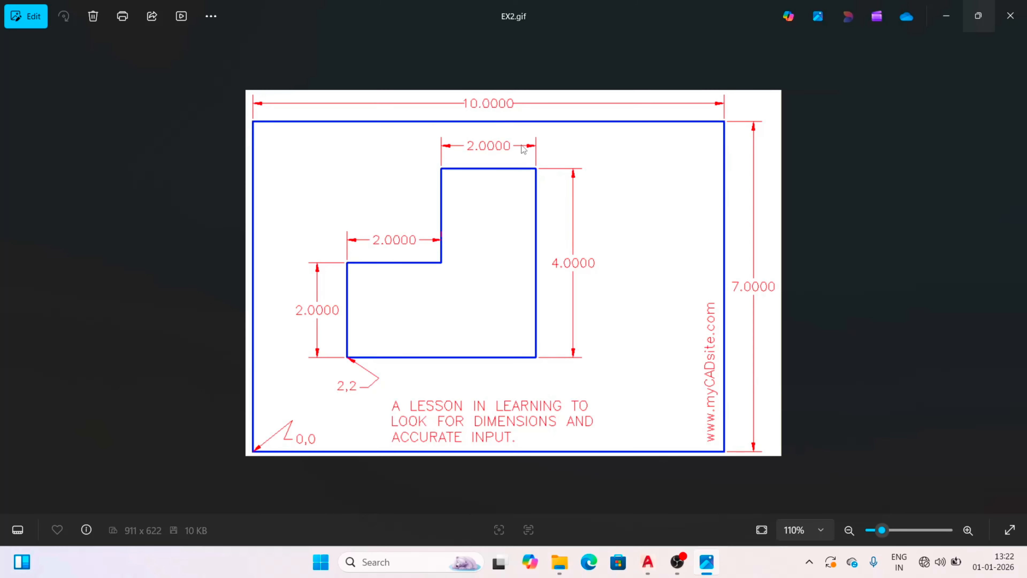
key("alt+Tab")
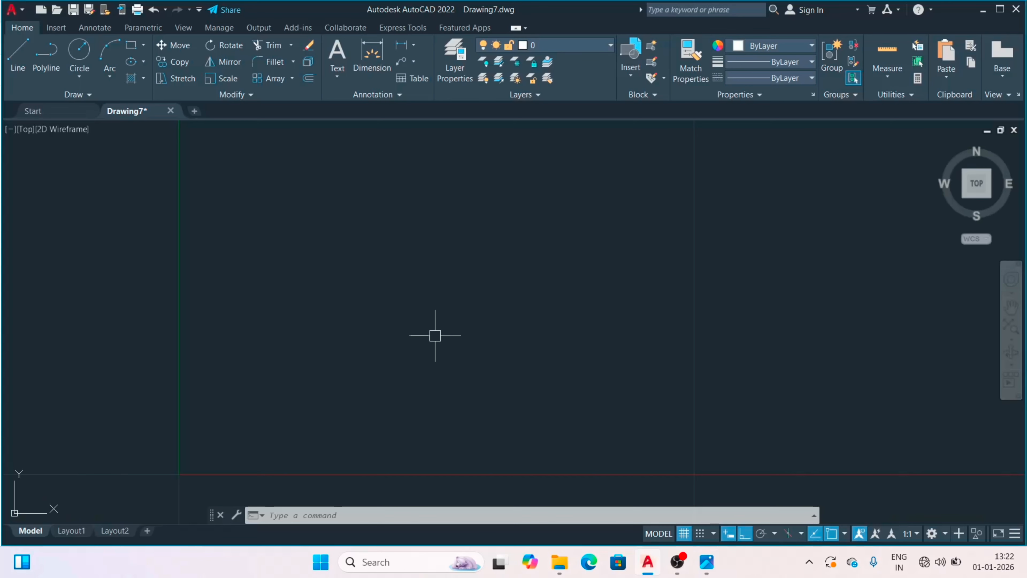
Start a line at 0,0 and draw the outer rectangle's left edge 7 units upward.
left_click(436, 336)
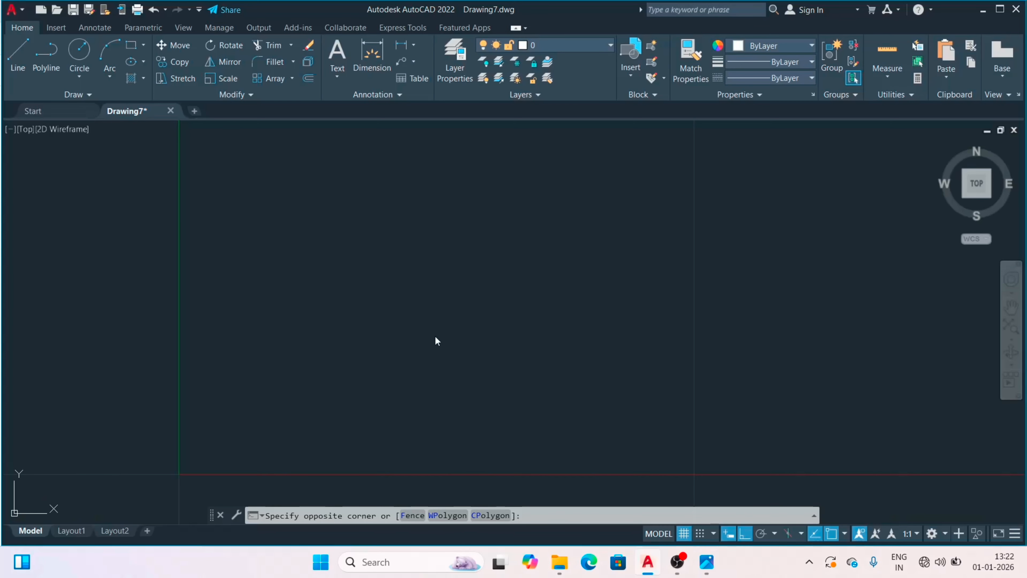
type("l")
key("Return")
type("0,0")
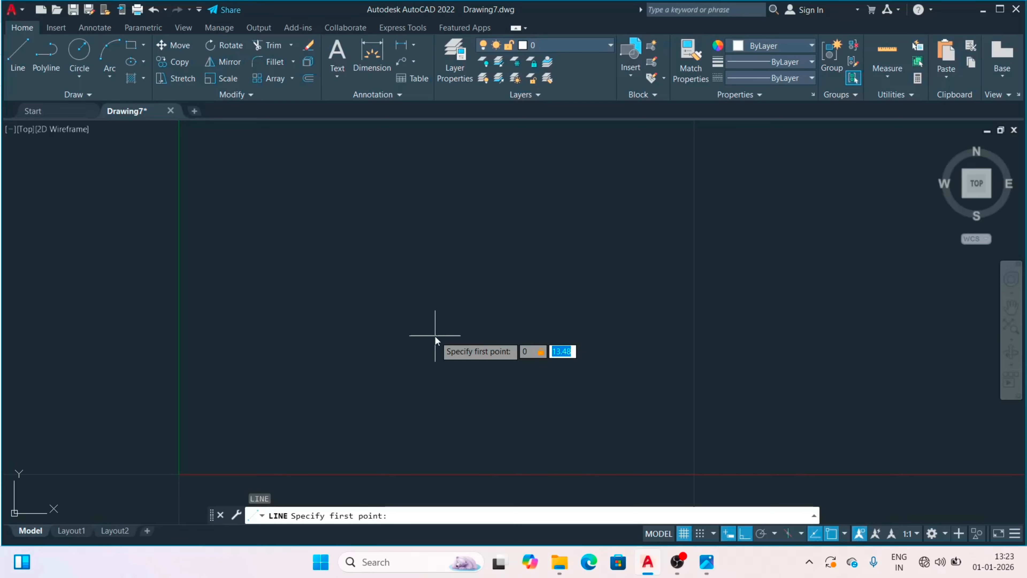
key("Return")
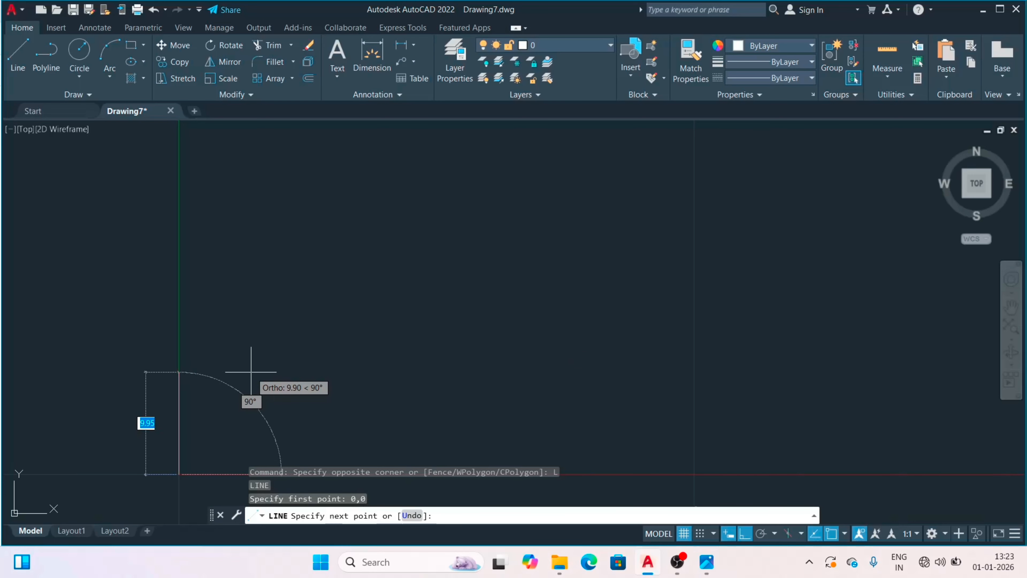
scroll(252, 374, "down", 4)
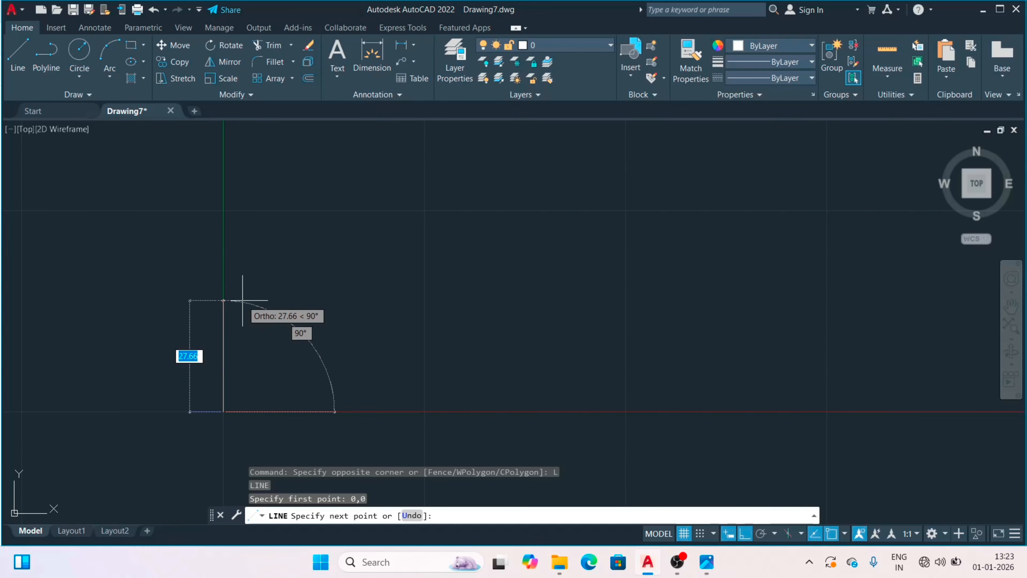
type("7")
key("Return")
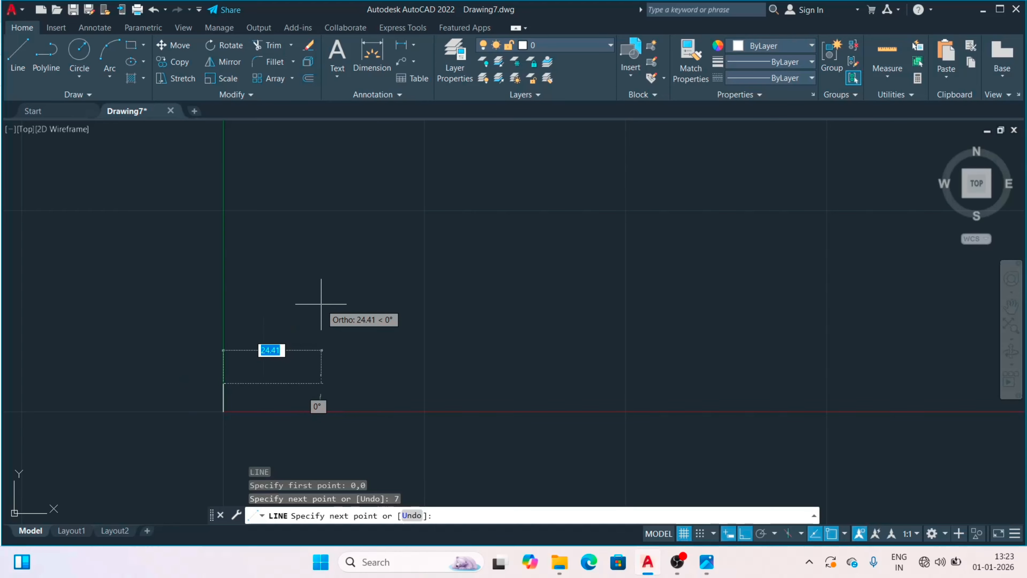
Complete the outer rectangle with a 10-unit top edge and a 7-unit right edge, closing it at the origin.
type("10")
key("Return")
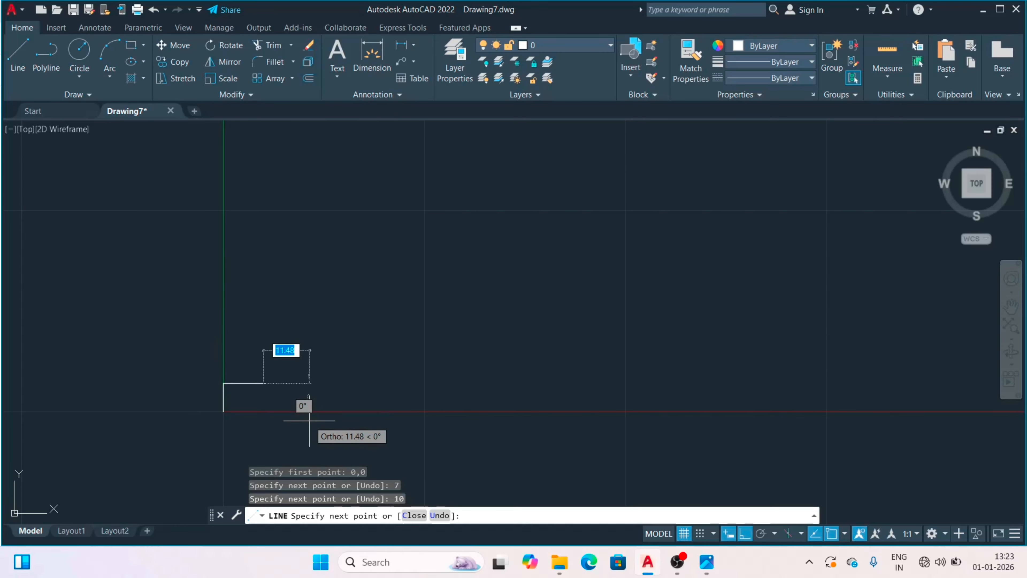
type("7")
key("Return")
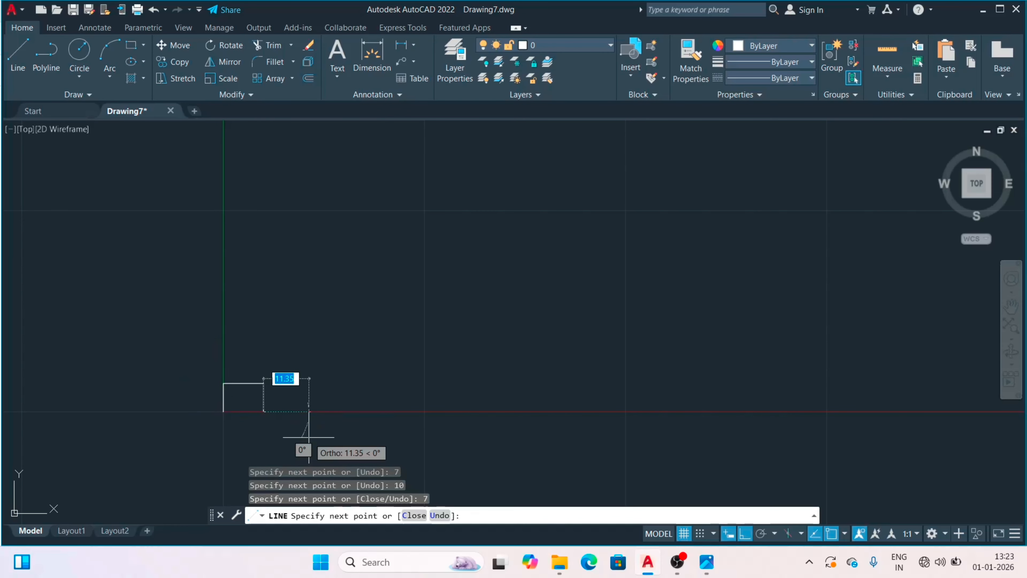
type("c")
key("Return")
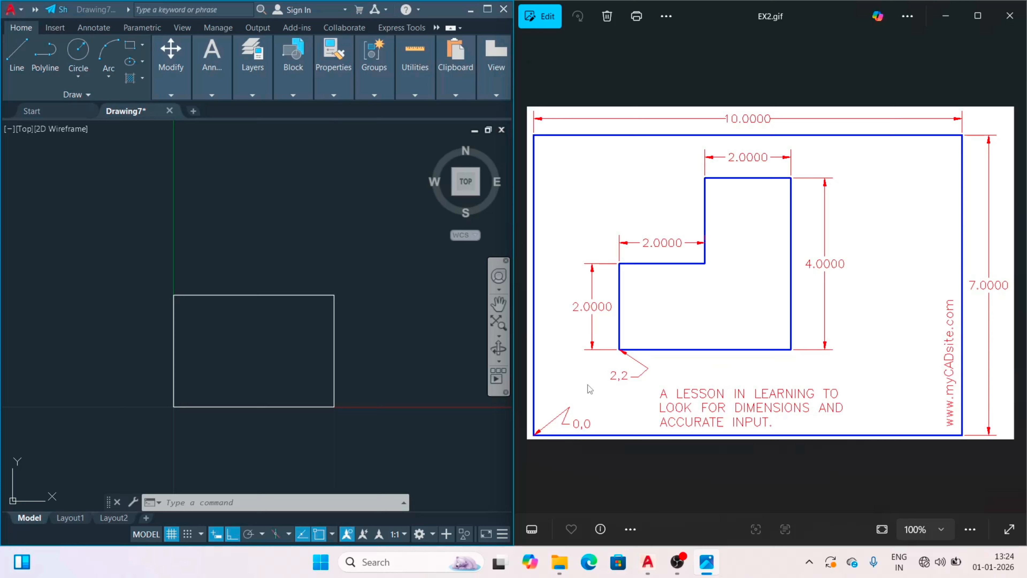
Draw part of the inner outline from 2,2 with three 2-unit segments going up, right and up.
left_click(314, 401)
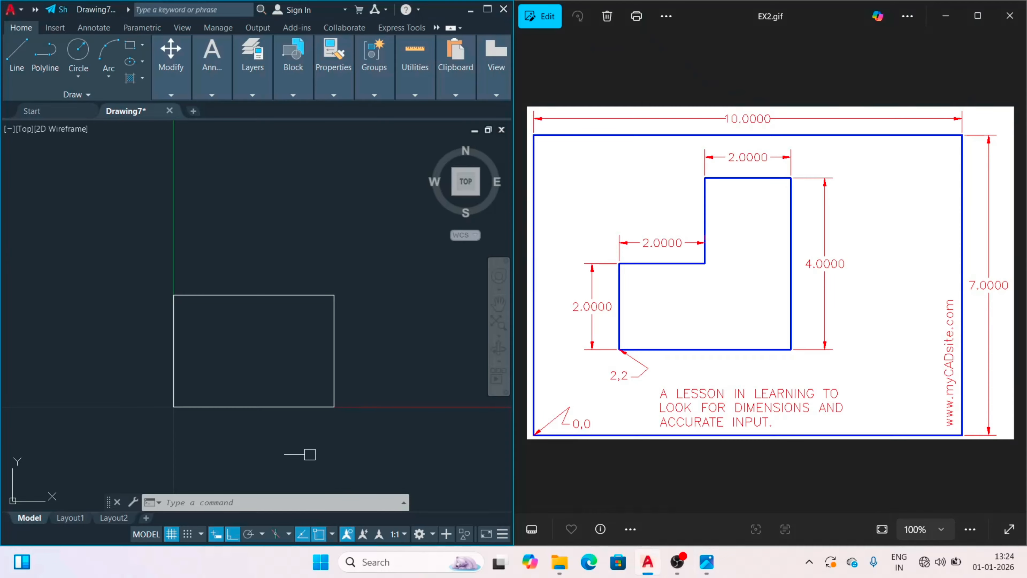
type("l")
key("Return")
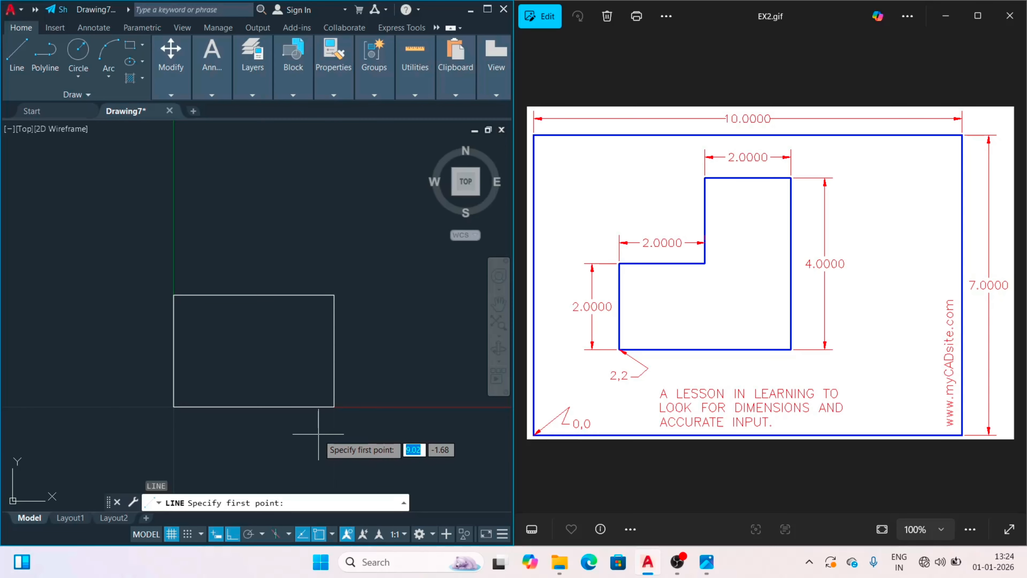
type("2,2")
key("Return")
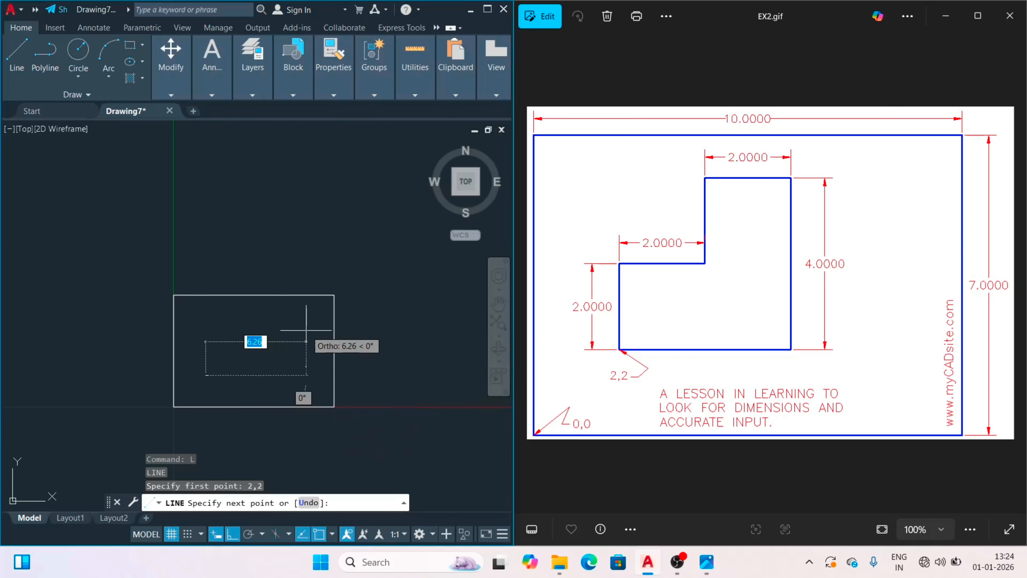
scroll(214, 362, "up", 3)
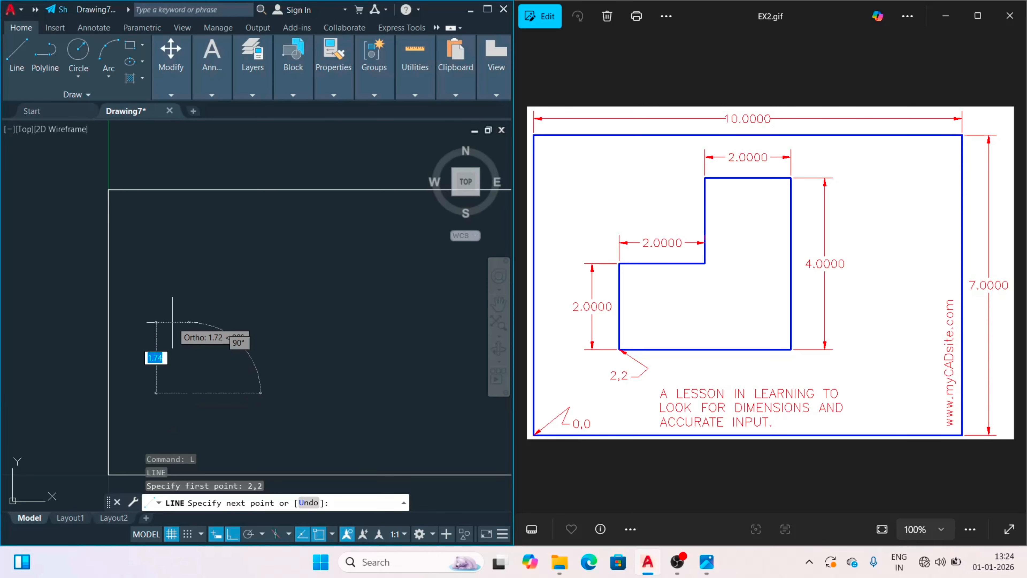
type("2")
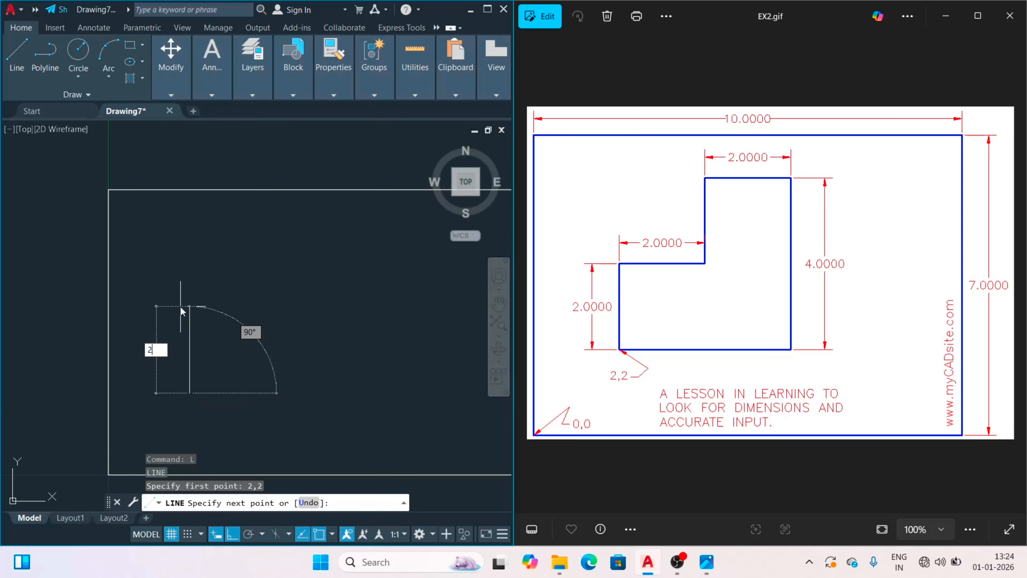
key("Return")
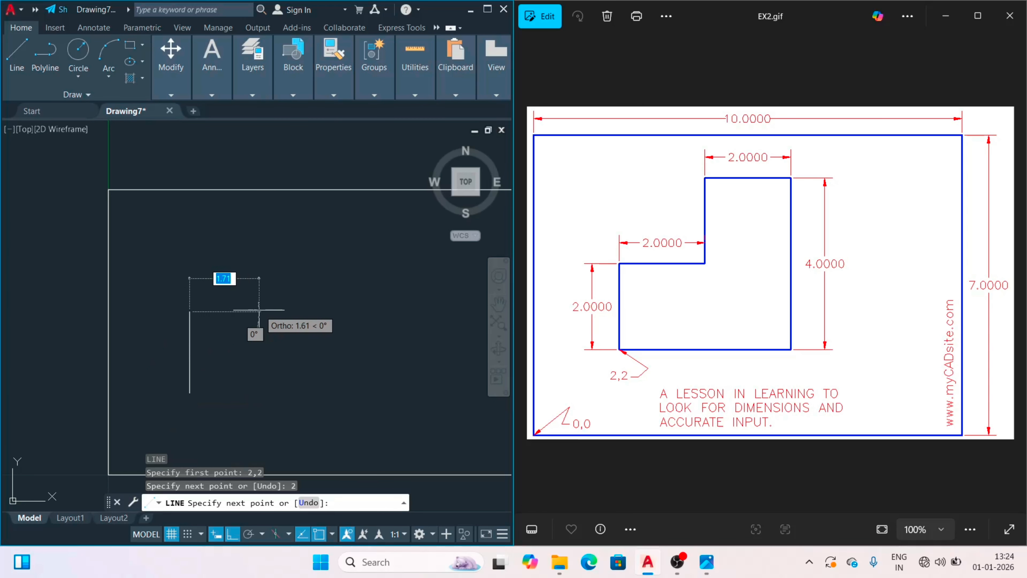
type("2")
key("Return")
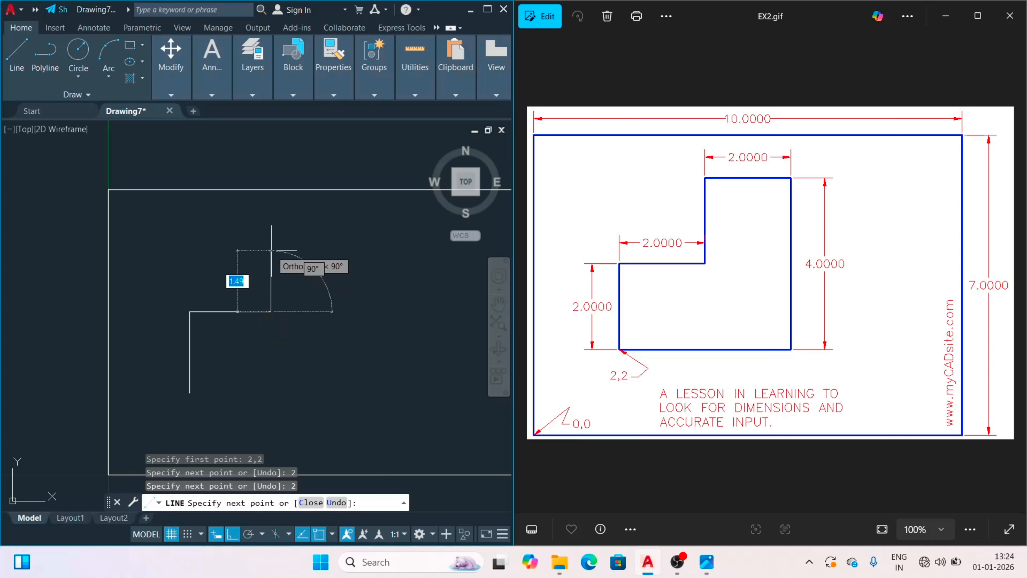
type("2")
key("Return")
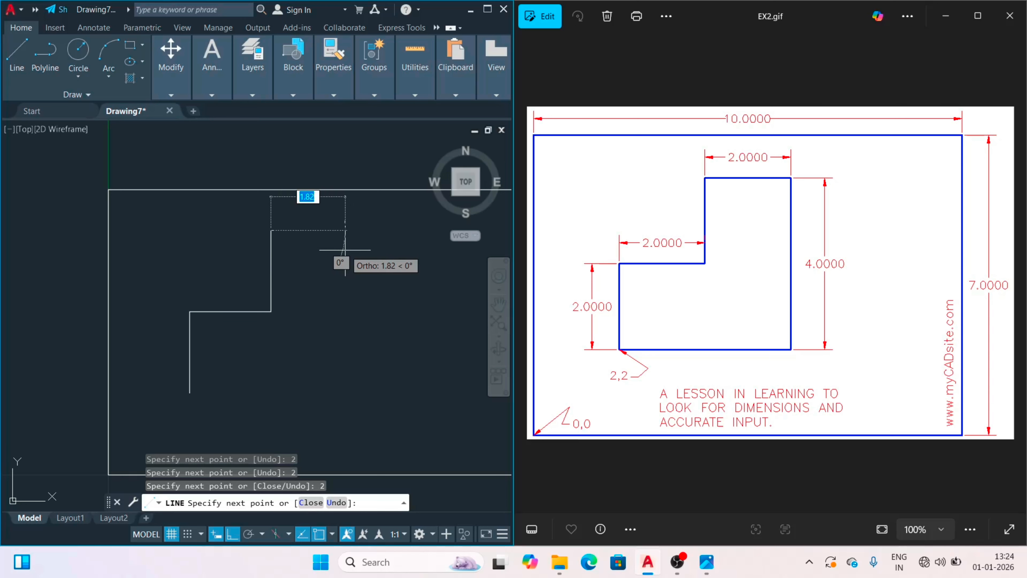
key("Return")
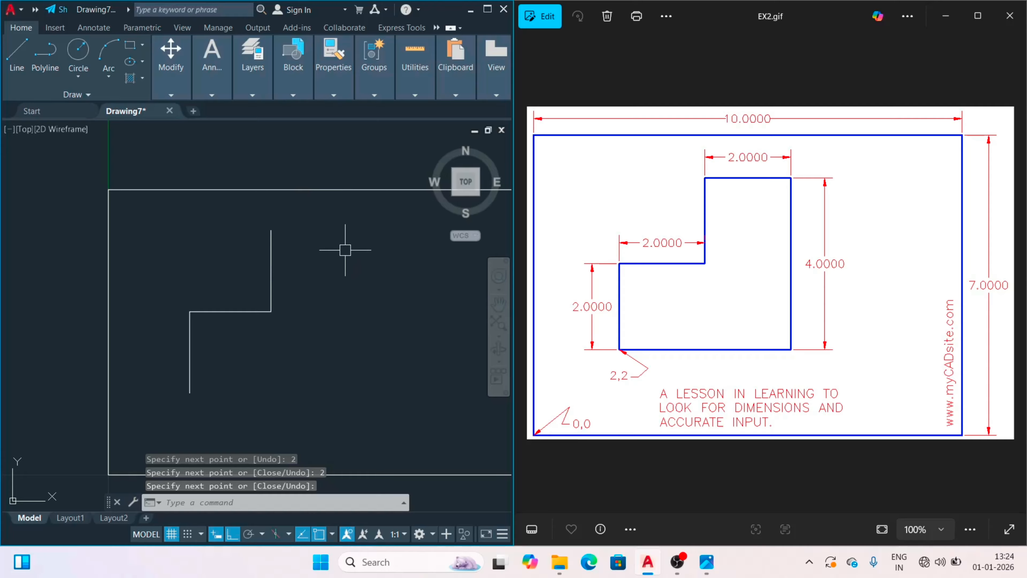
type("L")
key("Escape")
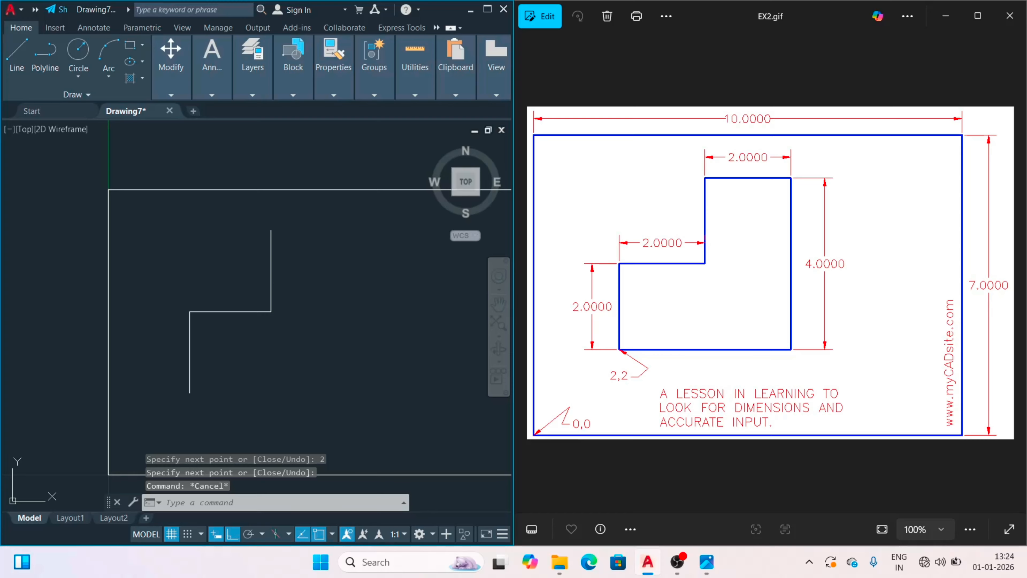
Delete the three segments of the unfinished inner outline.
left_click(330, 404)
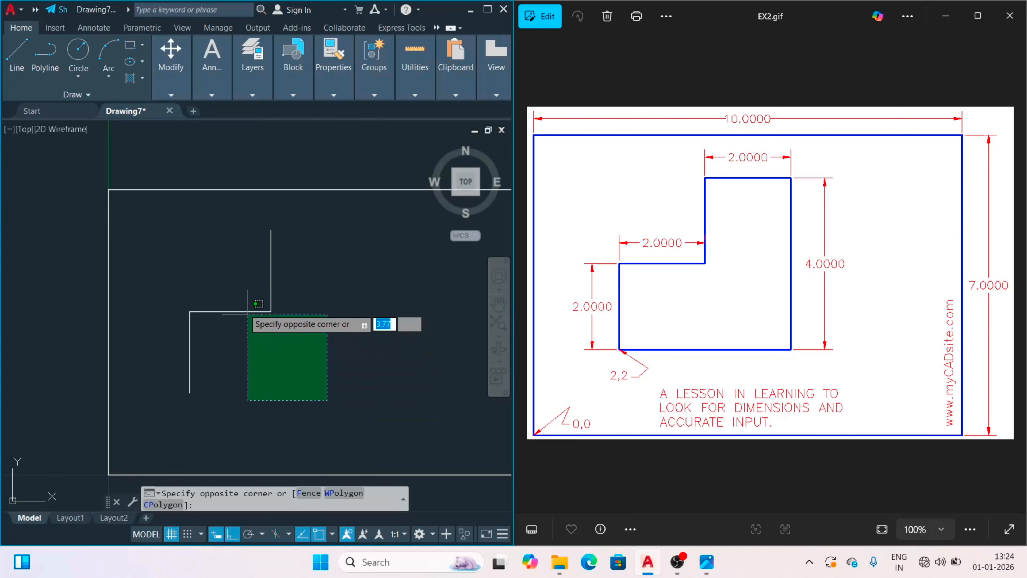
left_click(229, 286)
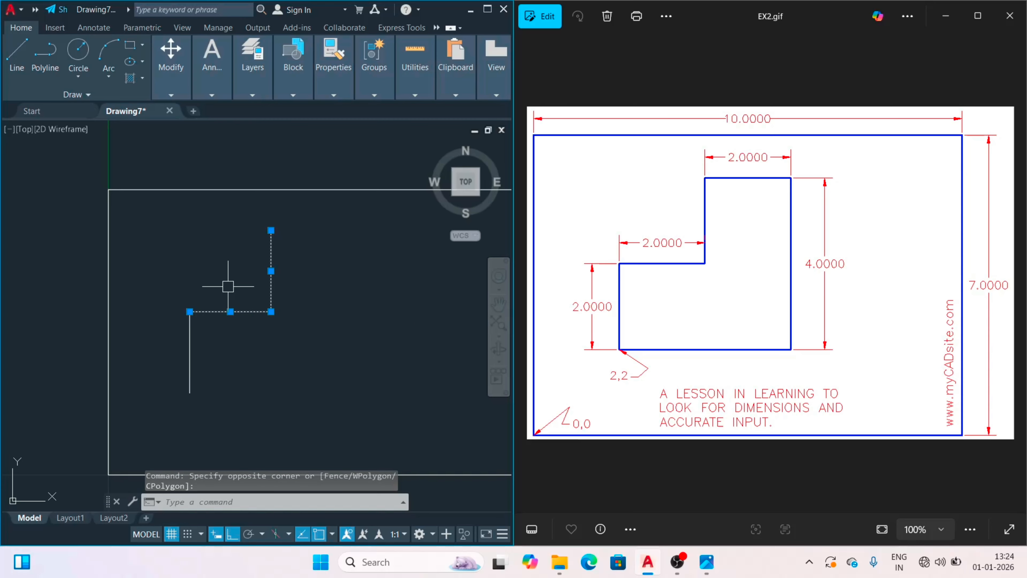
key("Delete")
left_click(241, 372)
left_click(176, 338)
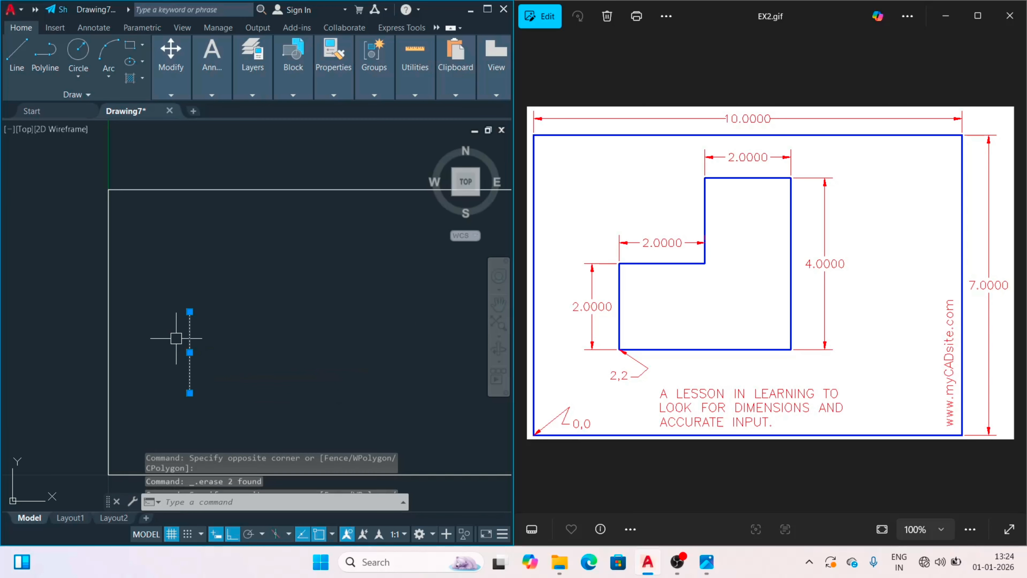
key("Delete")
Start the inner L-shaped outline at 2,2 with a segment 2 units up and another 2 units right.
type("l")
key("Return")
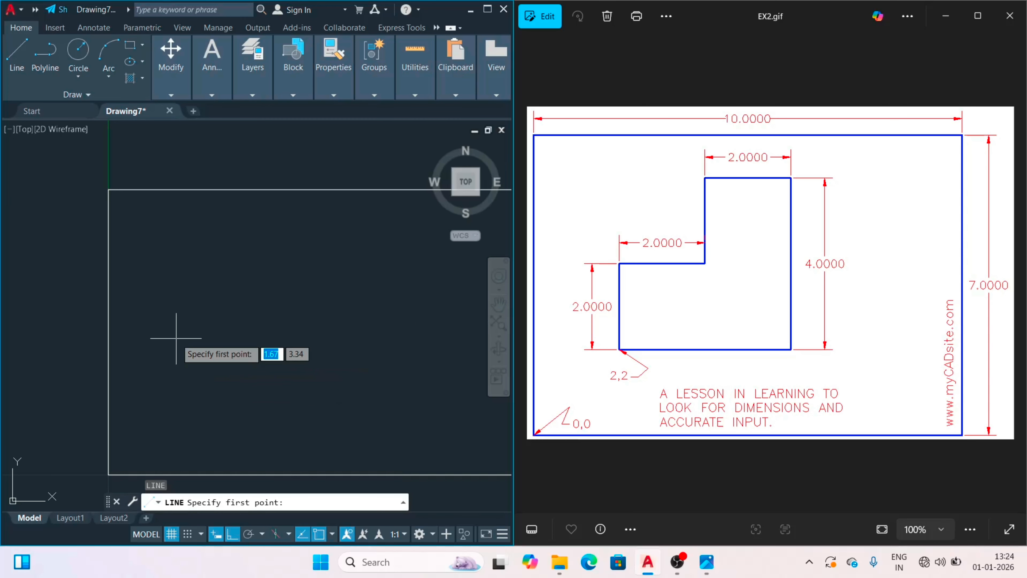
type("2,2")
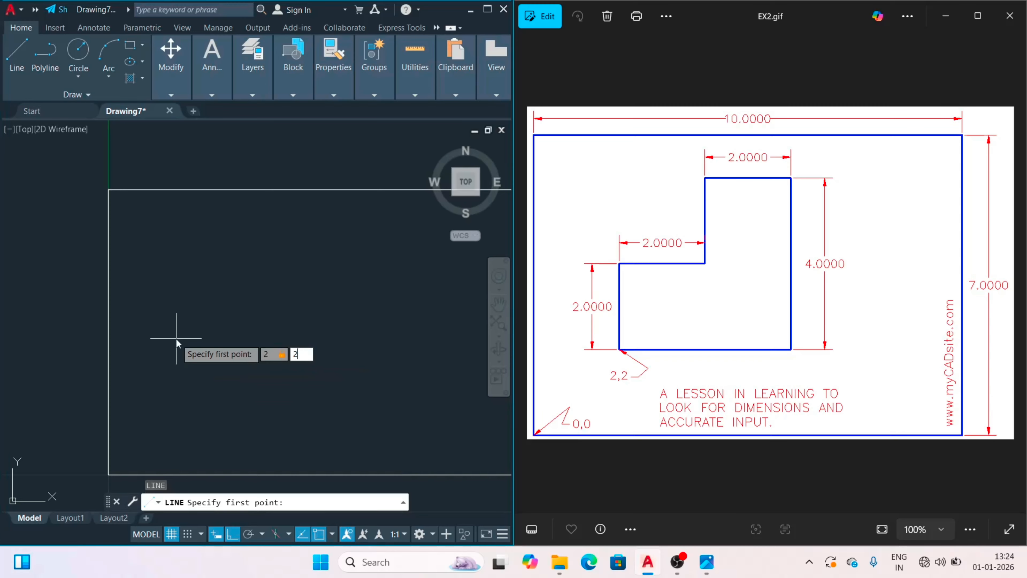
key("Return")
type("2")
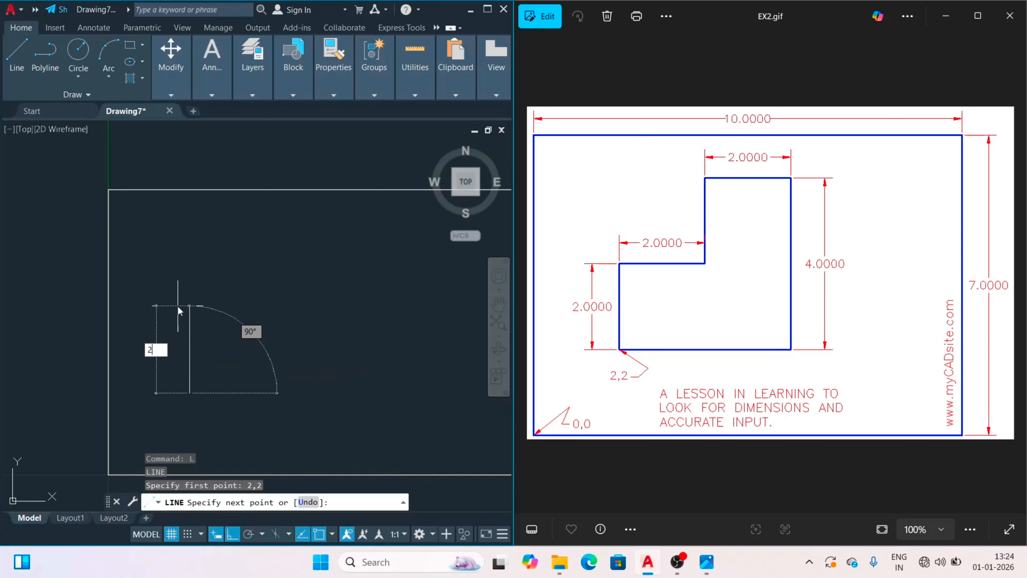
key("Return")
type("2")
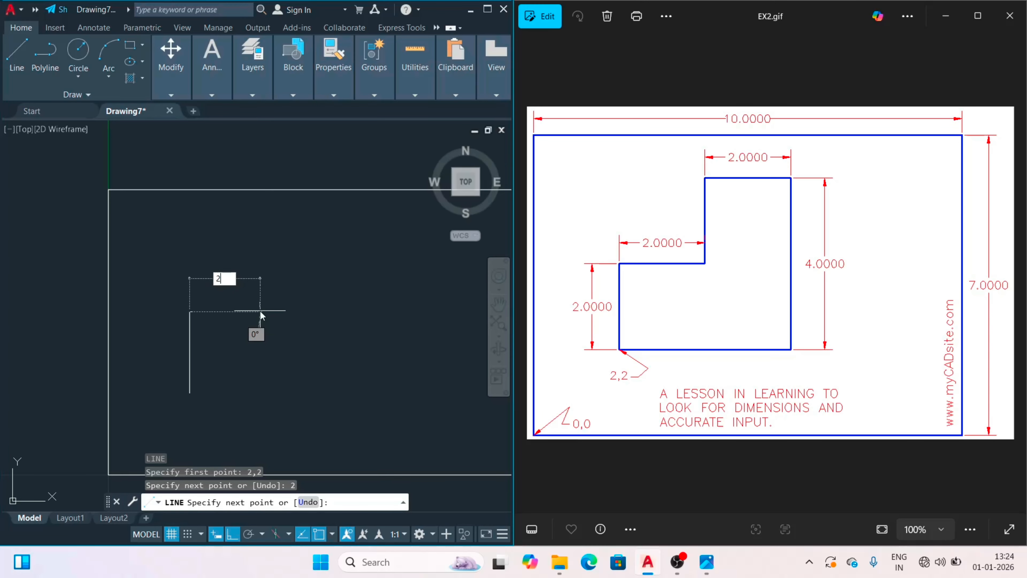
key("Return")
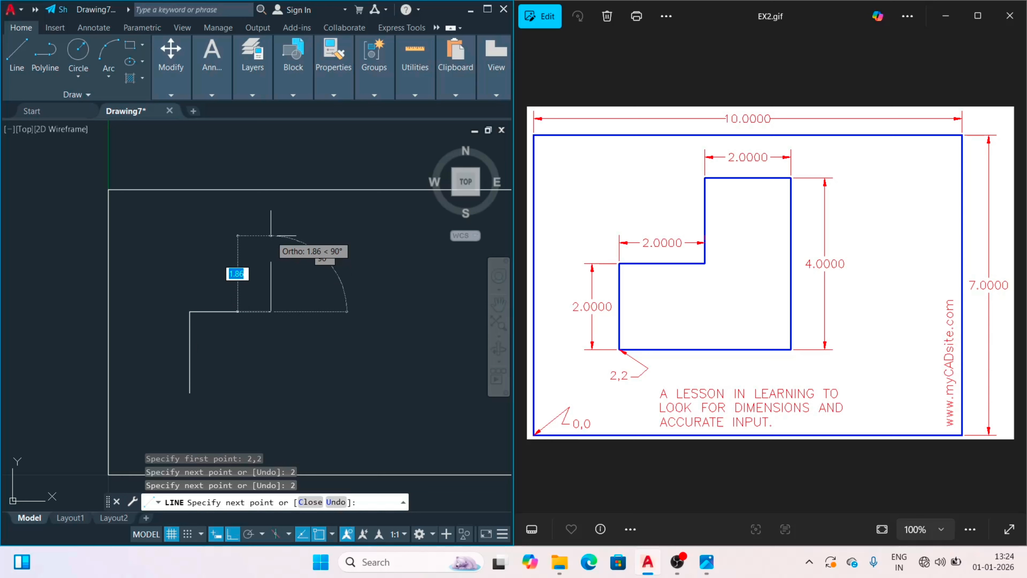
Continue the inner outline 2 units up, 2 right and 4 down, and close it back to its start point.
type("2")
key("Return")
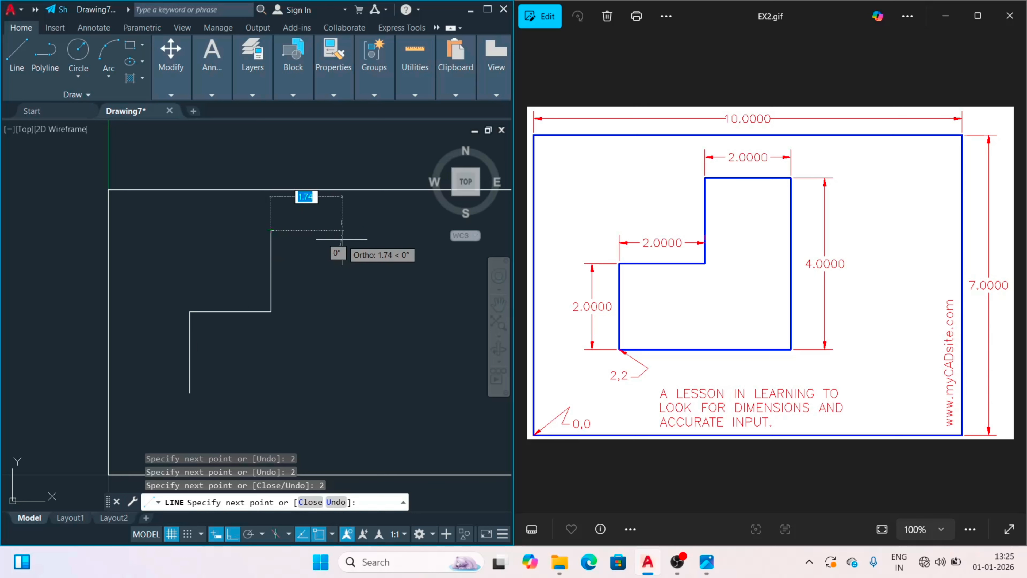
type("2")
key("Return")
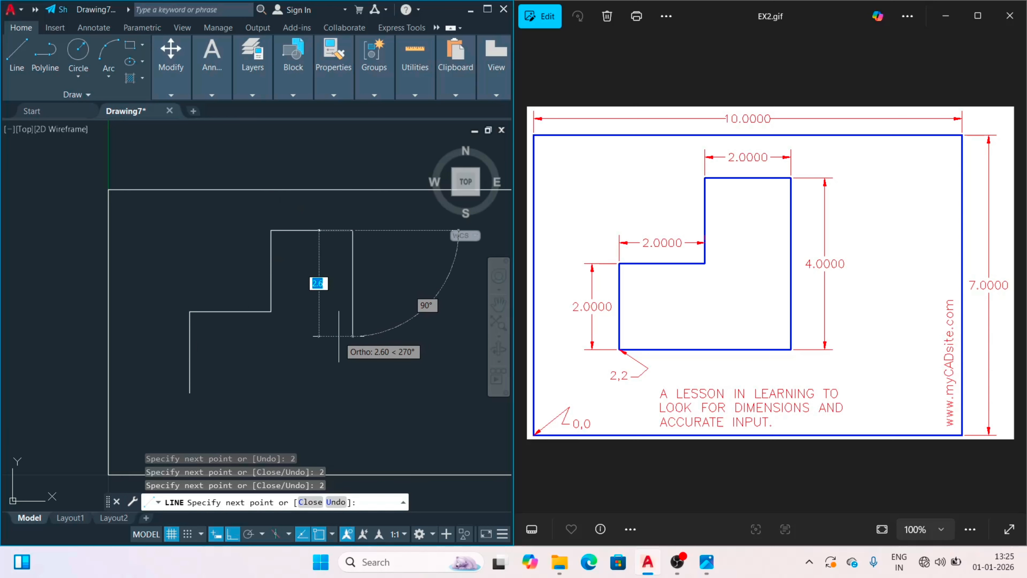
type("4")
key("Return")
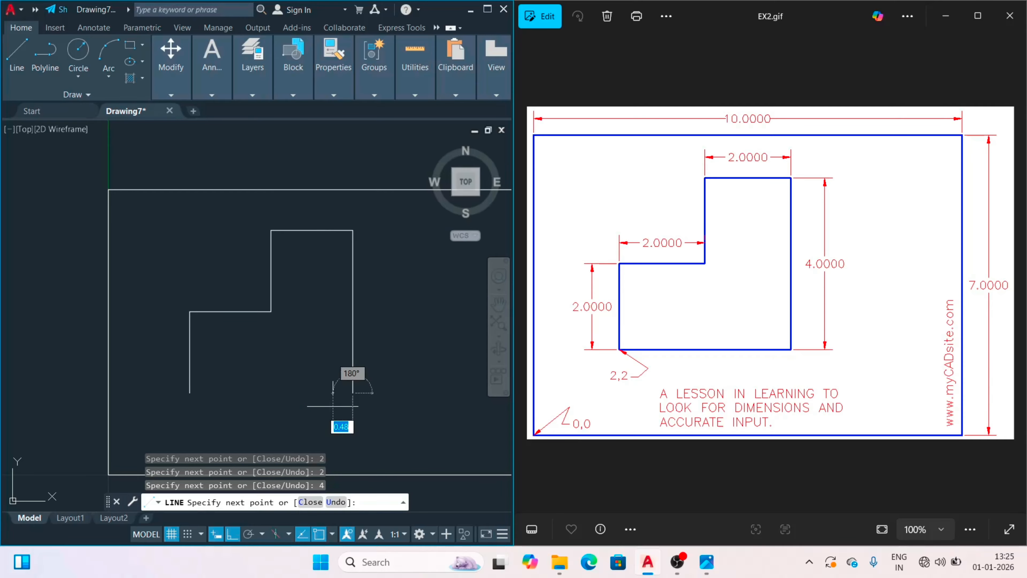
scroll(187, 398, "down", 4)
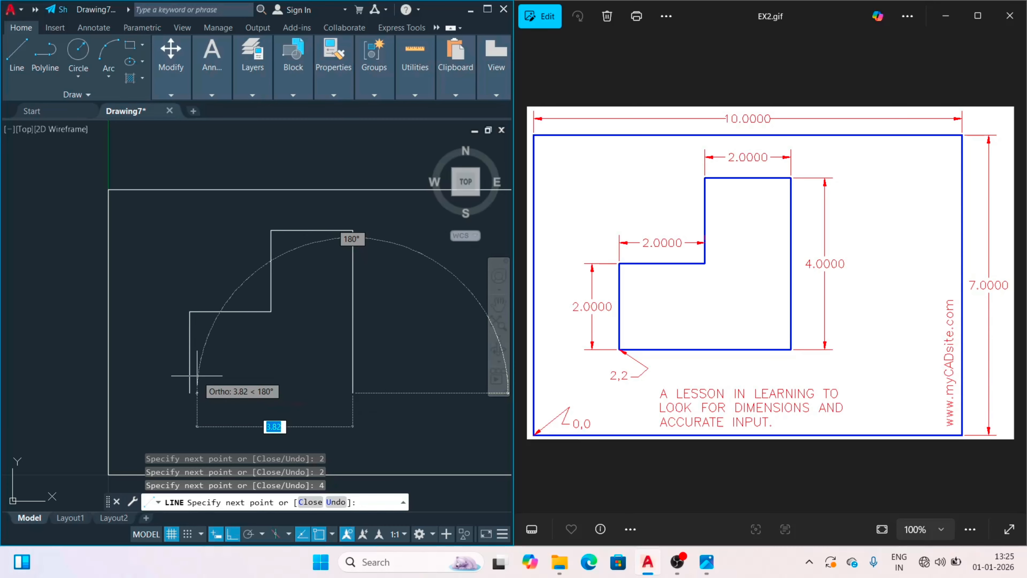
scroll(195, 382, "up", 3)
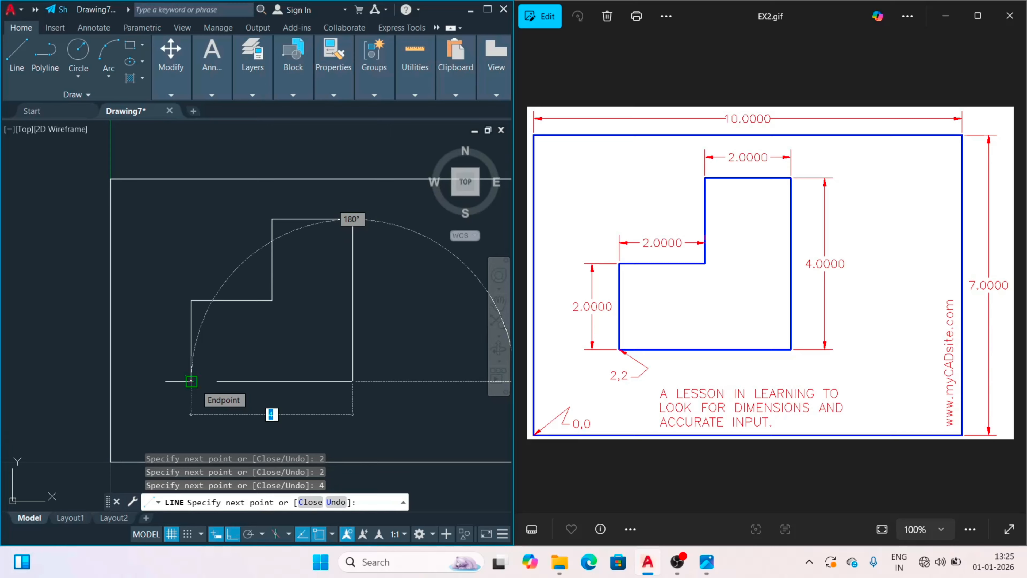
type("C")
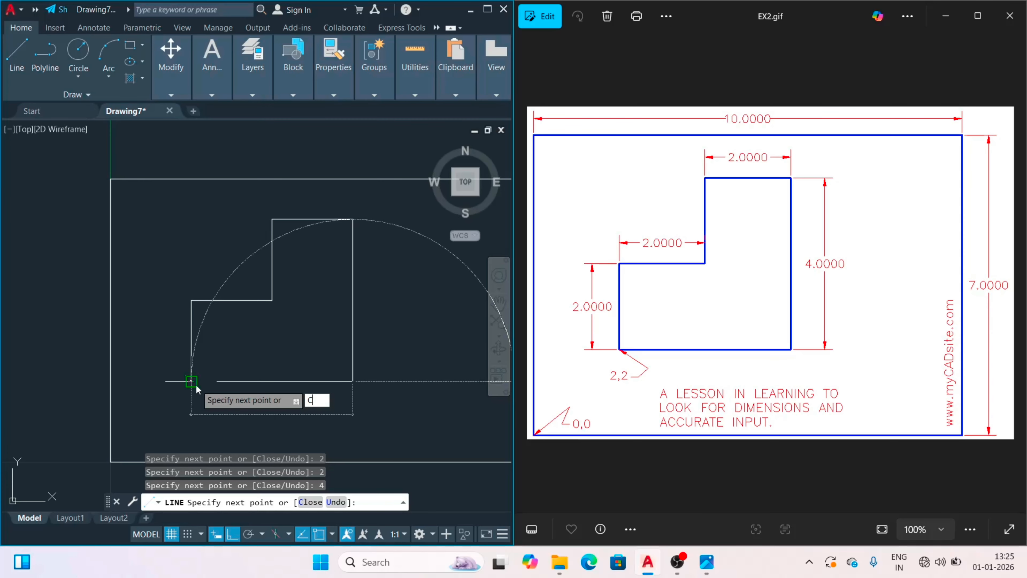
key("Return")
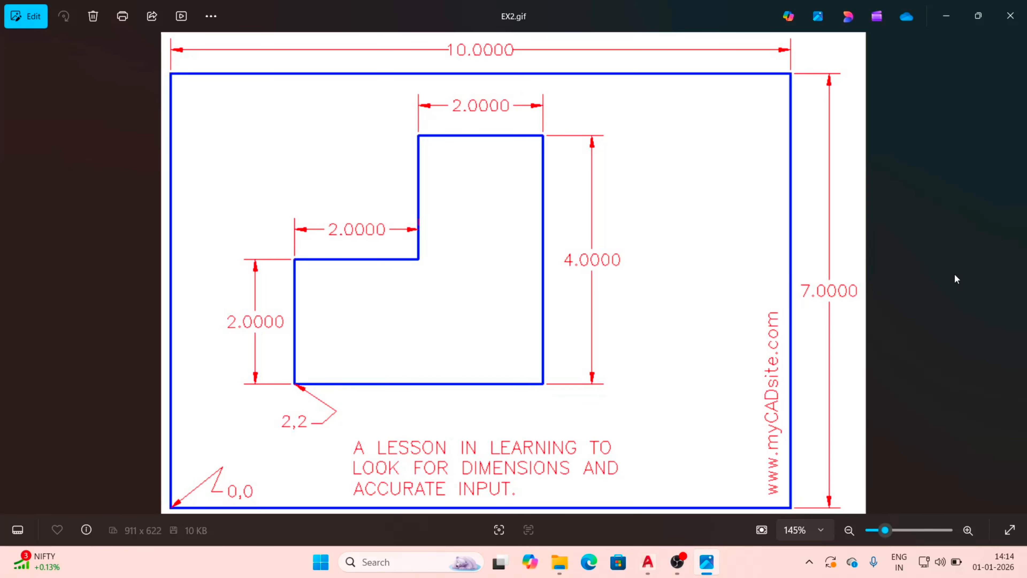
Switch the image viewer to the EX3.jpg reference drawing and examine its dimensions.
left_click(1015, 273)
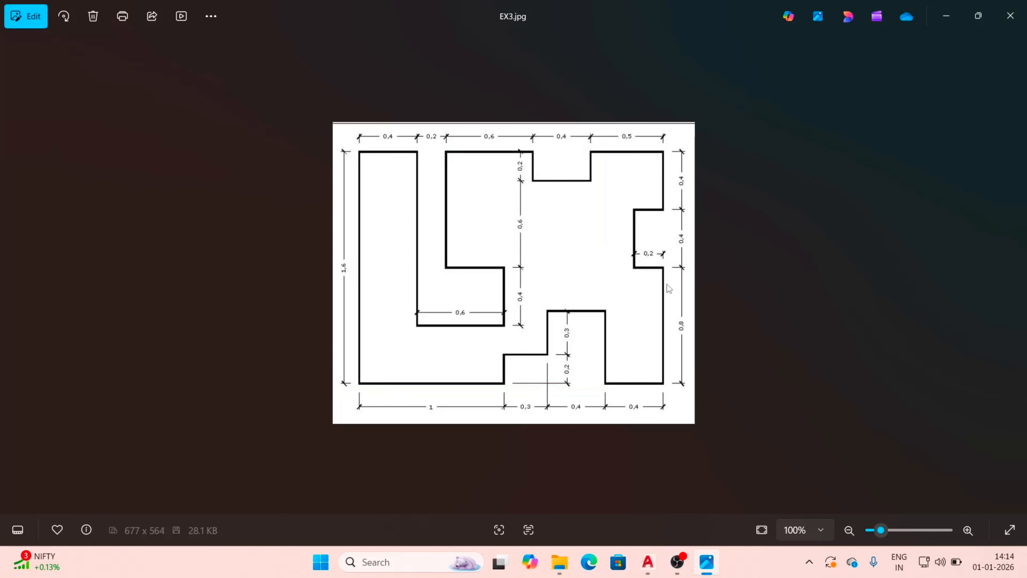
scroll(585, 263, "up", 1)
scroll(585, 264, "up", 1)
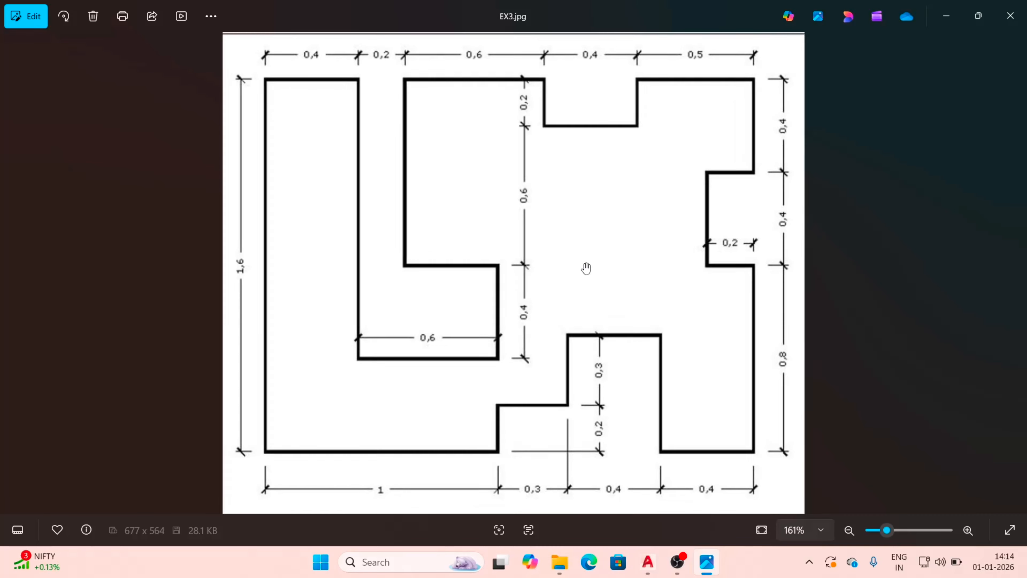
Start the EX3 outline with a line from 0,0 running 1 unit horizontally right.
scroll(586, 268, "up", 1)
scroll(584, 264, "down", 2)
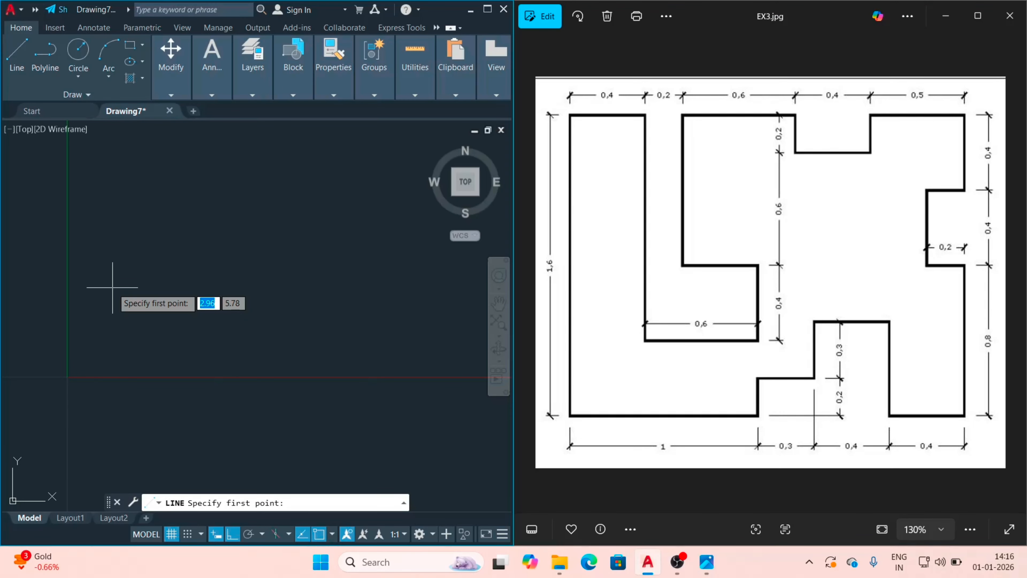
type("0,0")
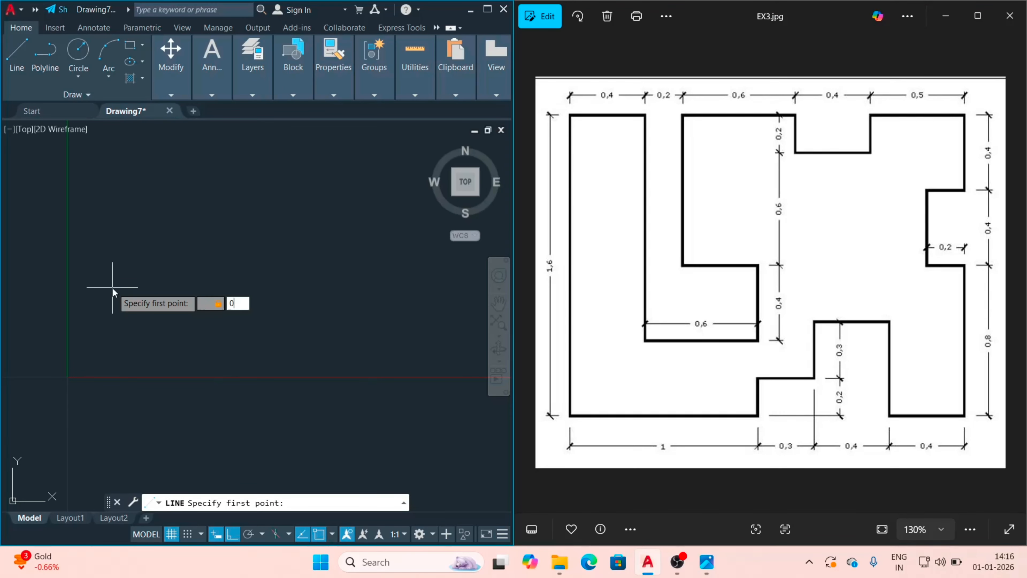
key("Return")
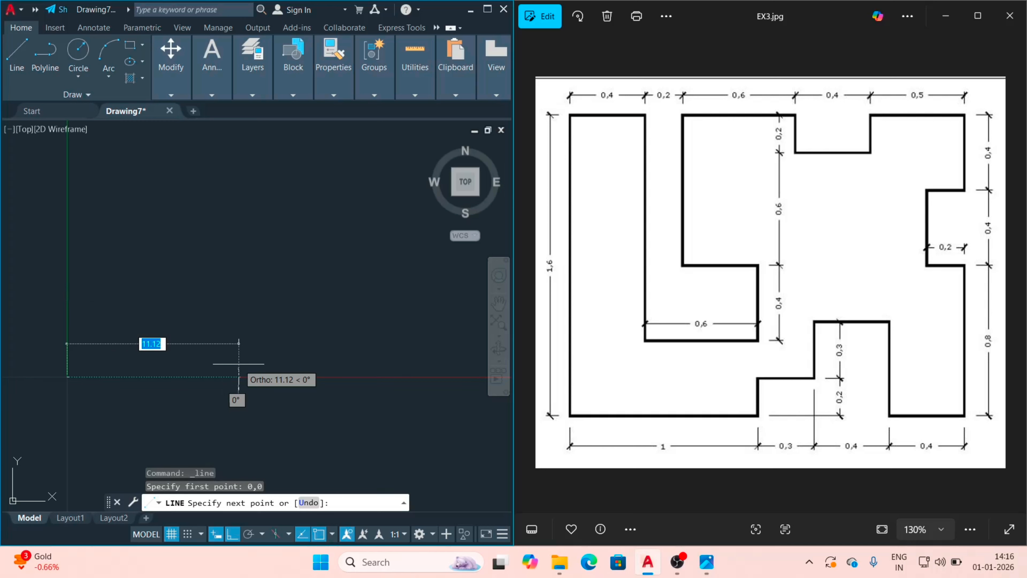
scroll(242, 344, "up", 3)
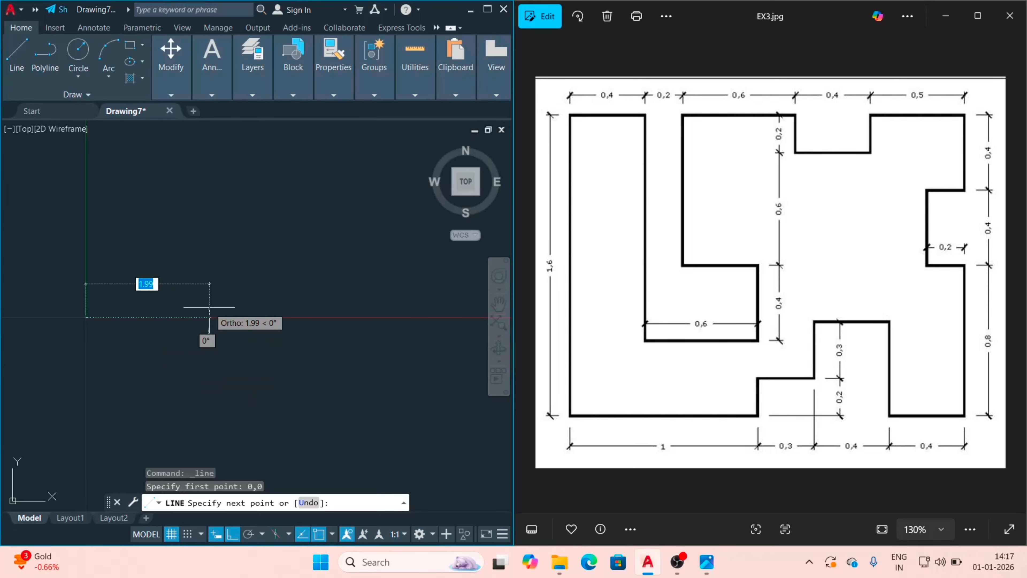
scroll(165, 307, "up", 5)
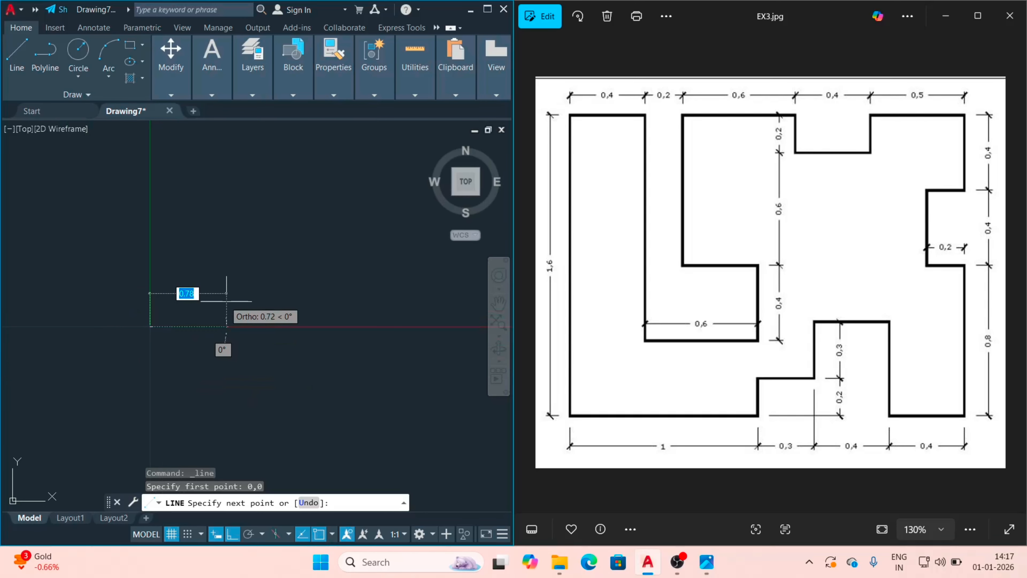
type("1")
key("Return")
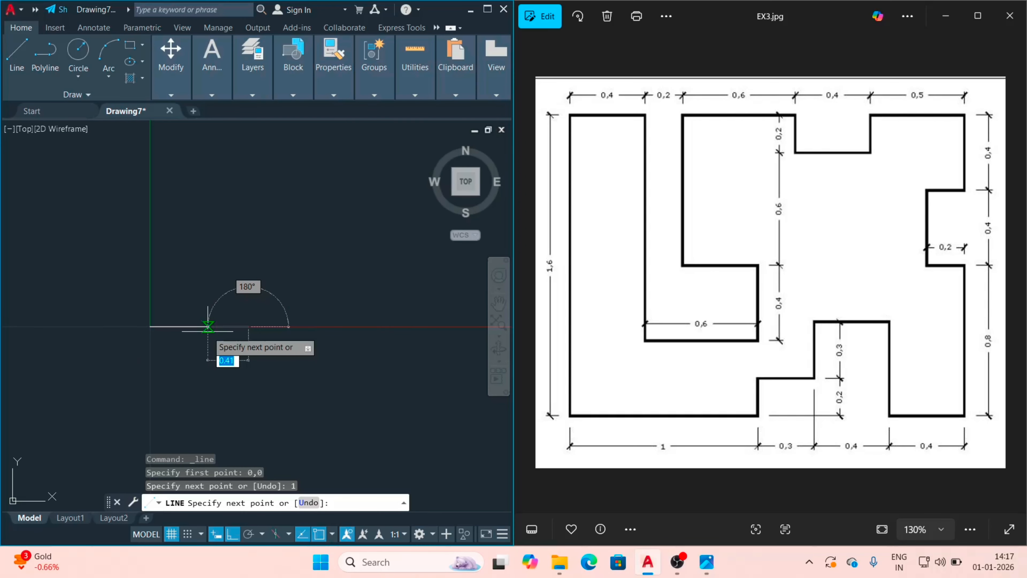
scroll(196, 314, "up", 4)
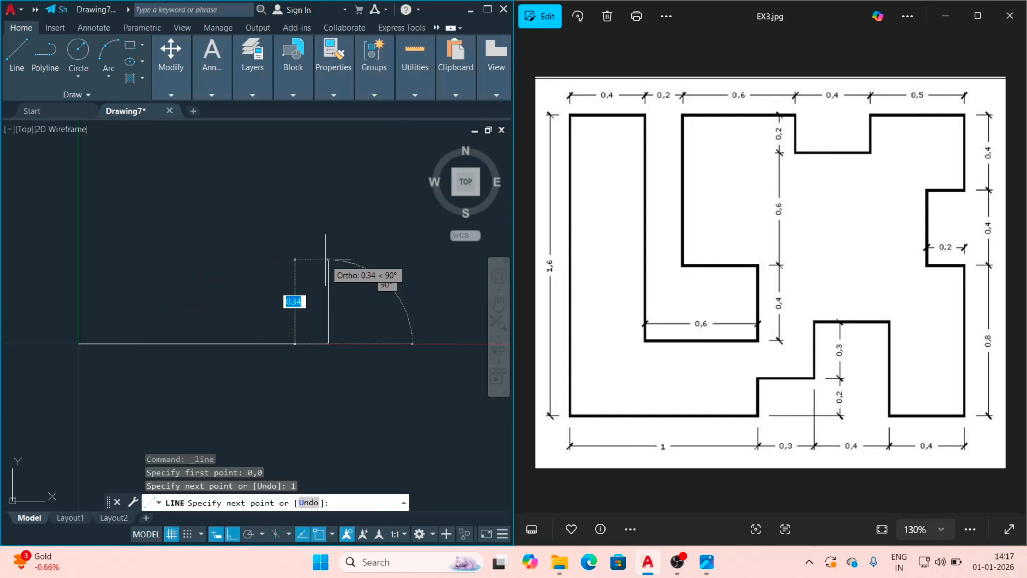
type("0.2")
key("Return")
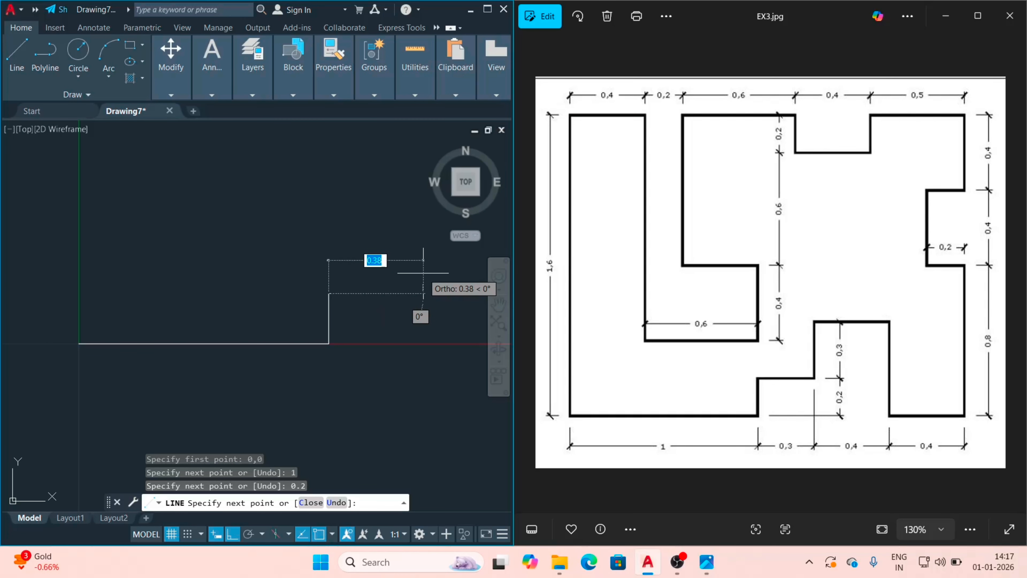
type("0.4")
key("Return")
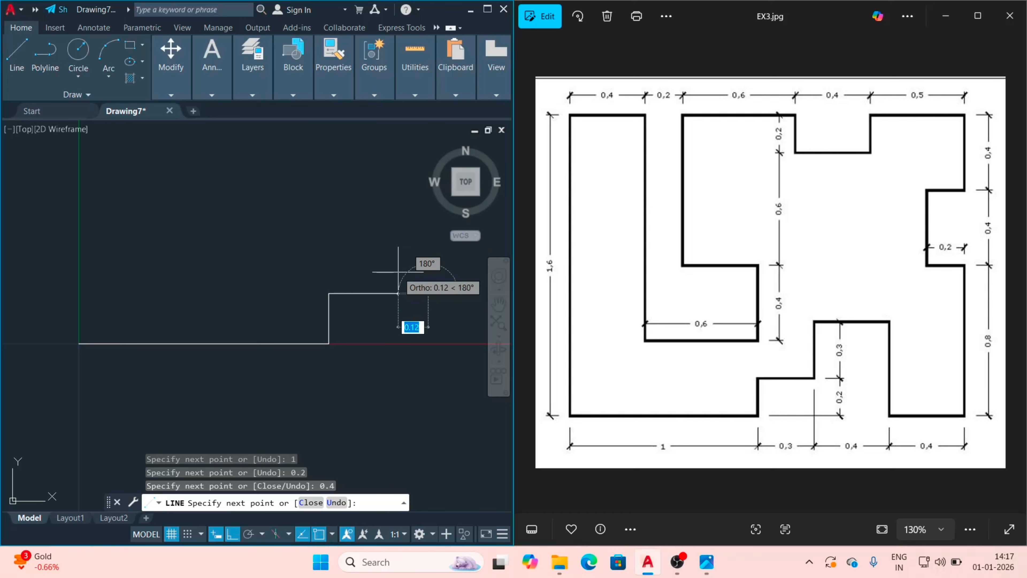
type("U")
key("Return")
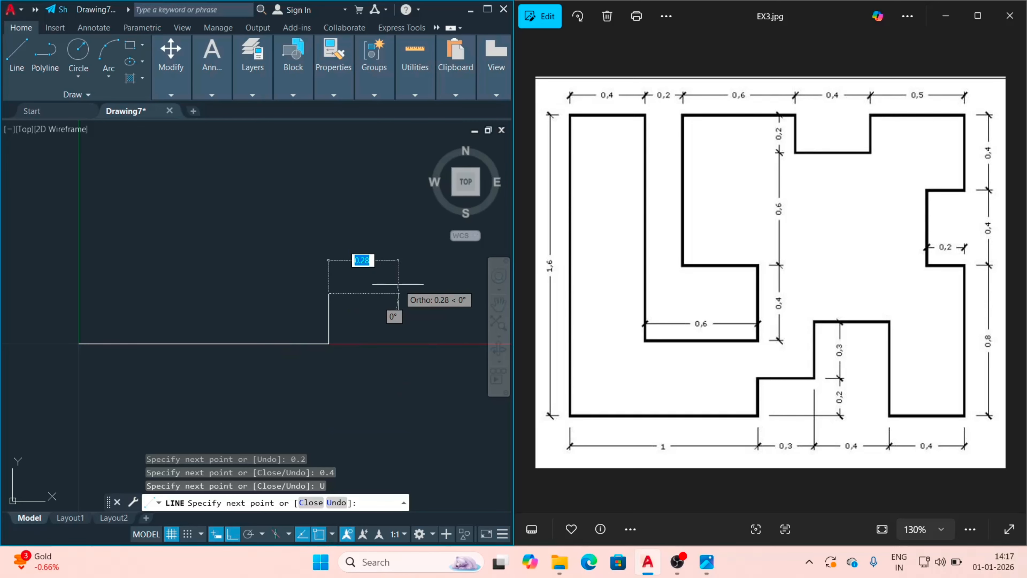
type("U")
key("Return")
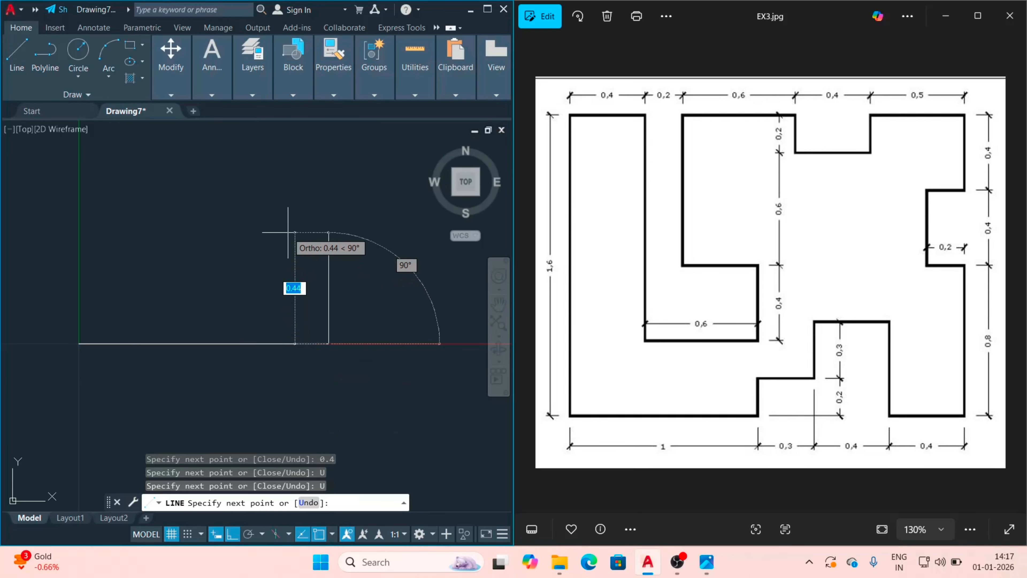
Continue the outline from the end of the 1-unit base line: 0.2 up, 0.3 right and 0.3 up.
type("0.2")
key("Return")
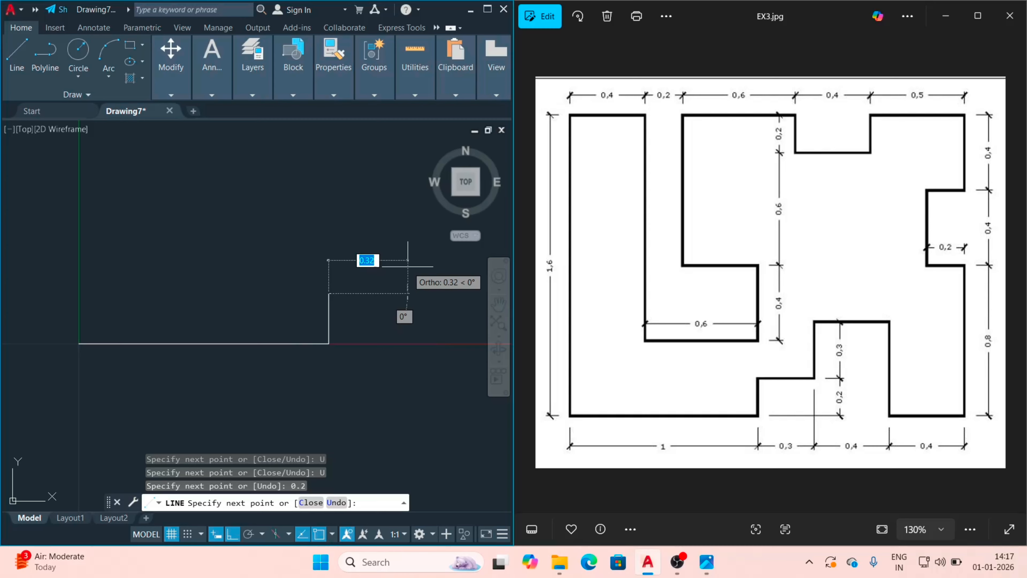
type("0.3")
key("Return")
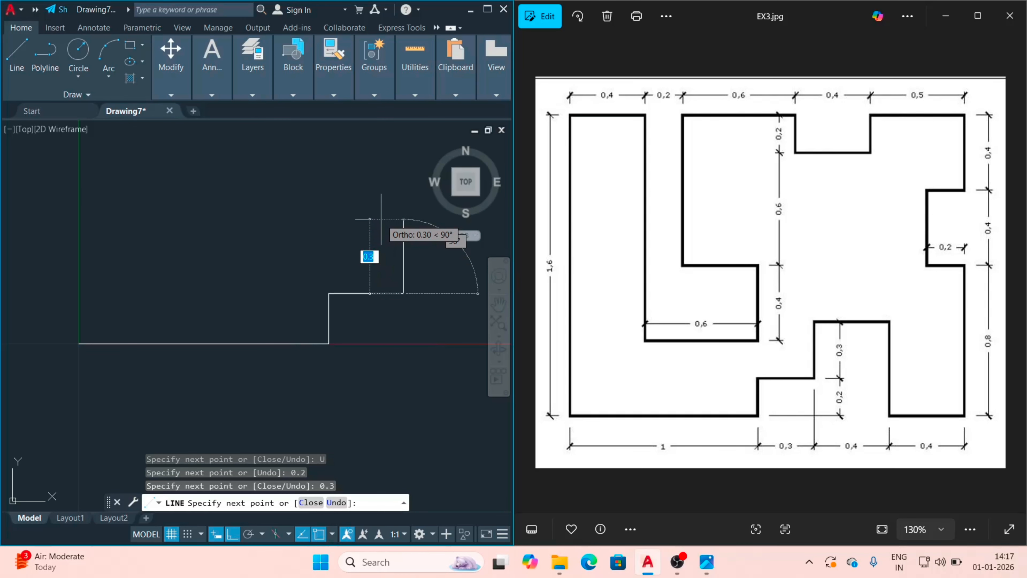
type("0.3")
key("Return")
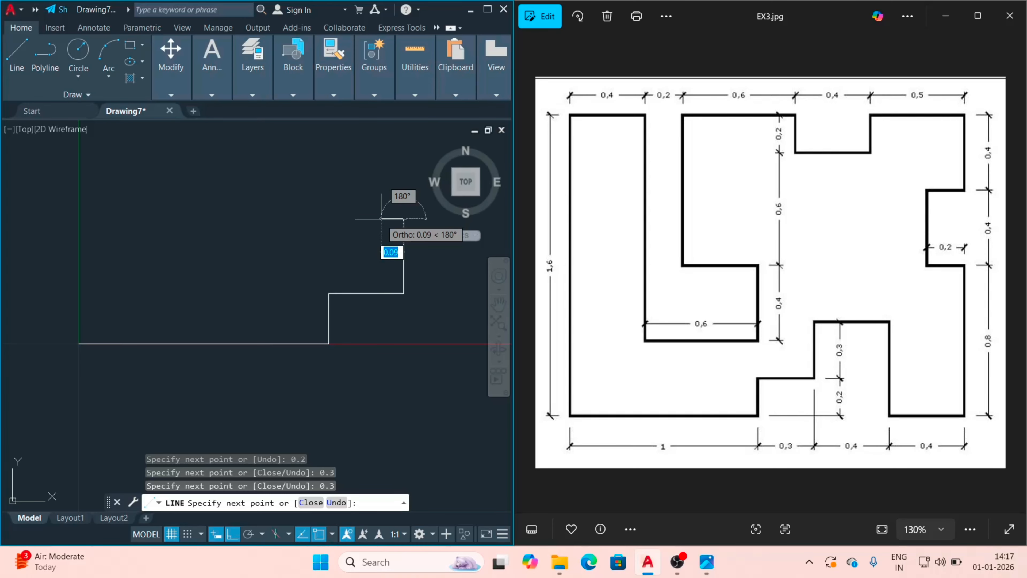
Add the 0.4-unit horizontal segment to the right that forms the top of the lower notch.
scroll(350, 218, "down", 4)
scroll(350, 218, "down", 3)
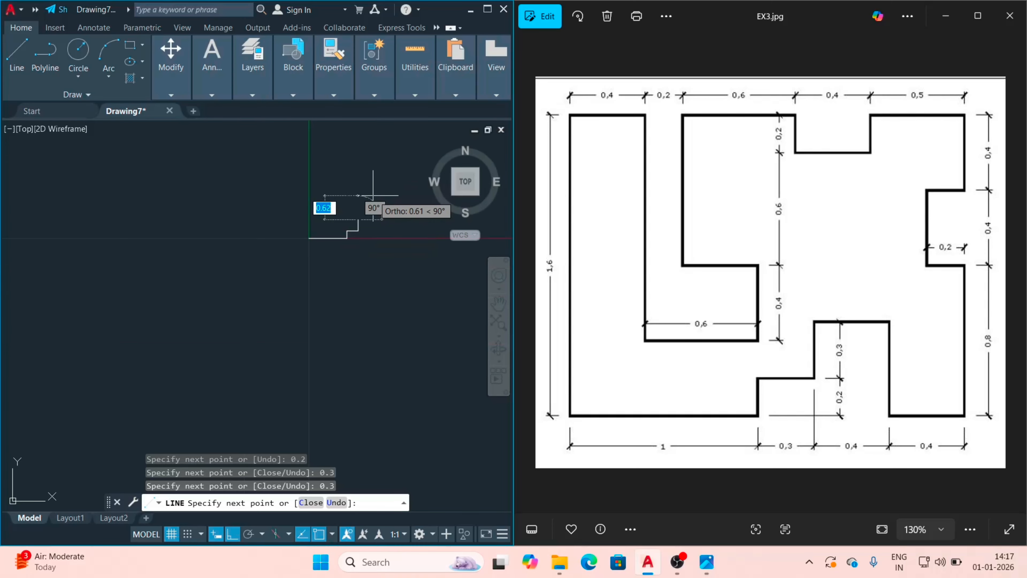
scroll(385, 209, "up", 6)
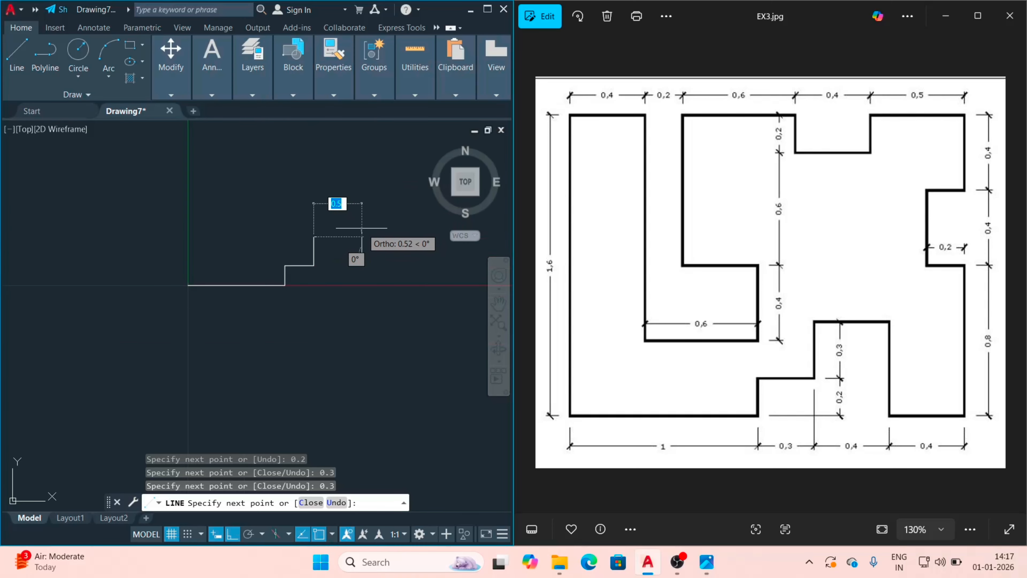
type("0.4")
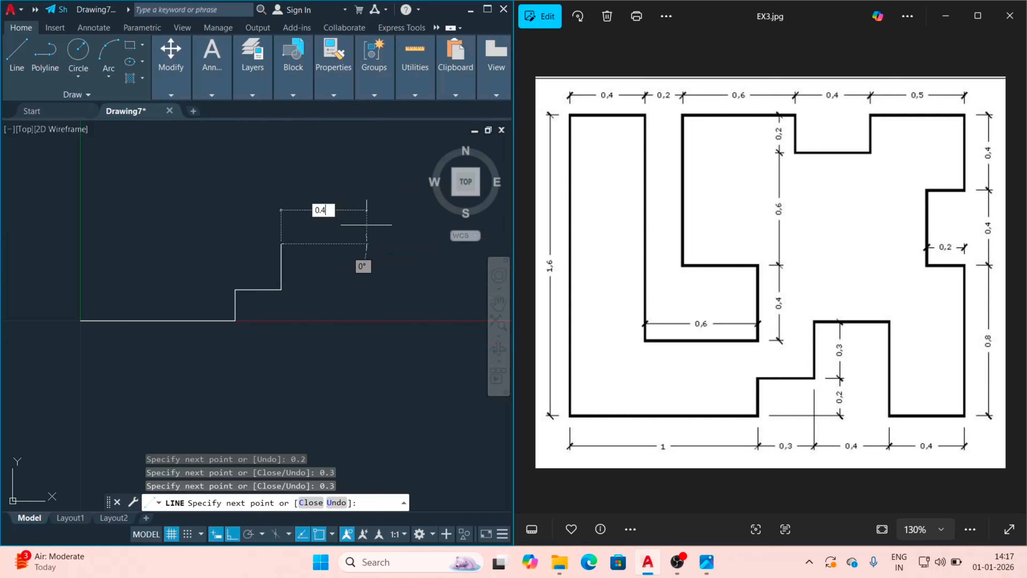
key("Return")
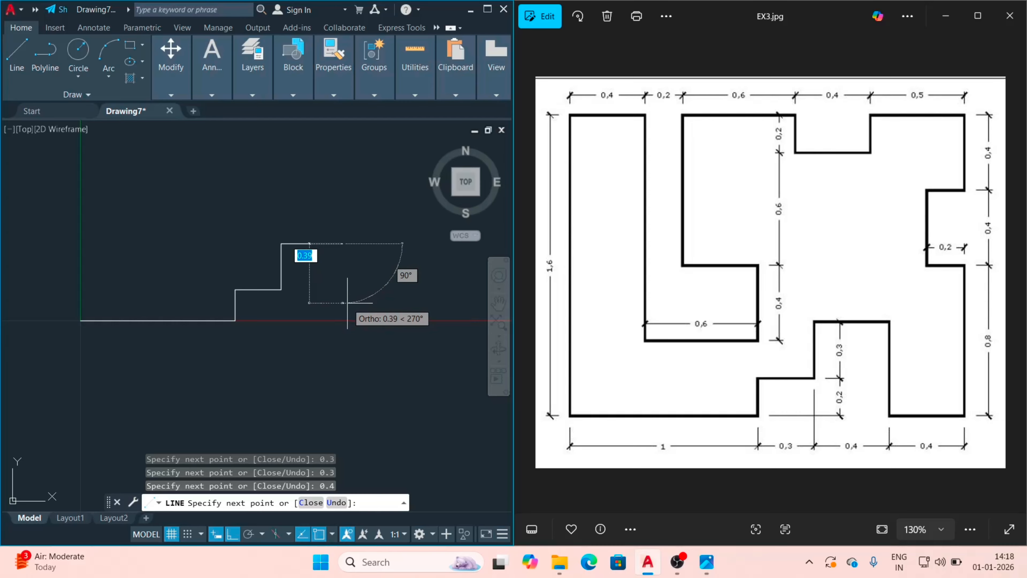
Draw the lower notch's far side straight down, calculating its length with the transparent 'CAL command and the expression 0.2+0.3.
scroll(346, 303, "up", 1)
scroll(342, 323, "up", 1)
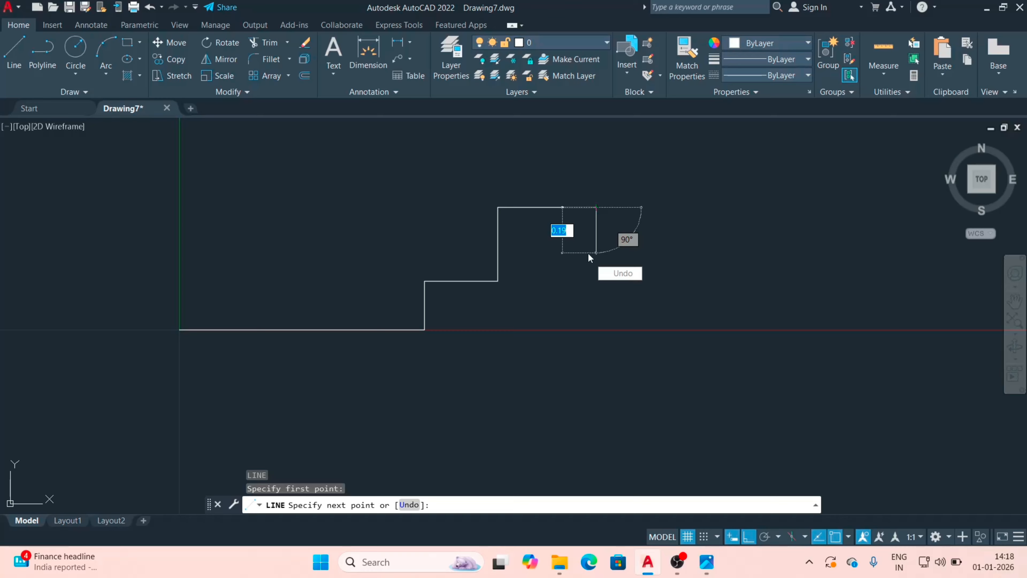
key("BackSpace")
type("'CAL")
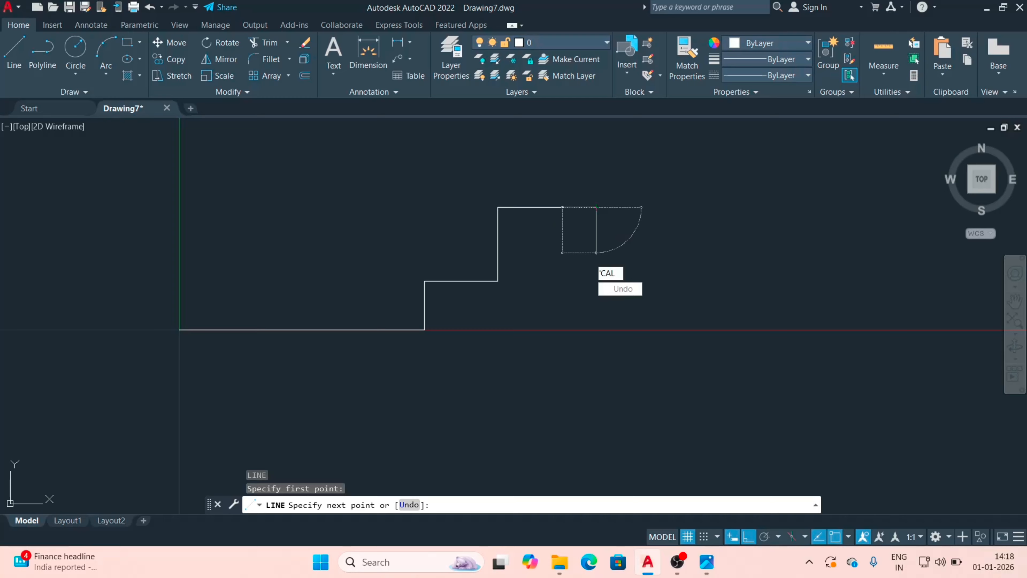
key("Return")
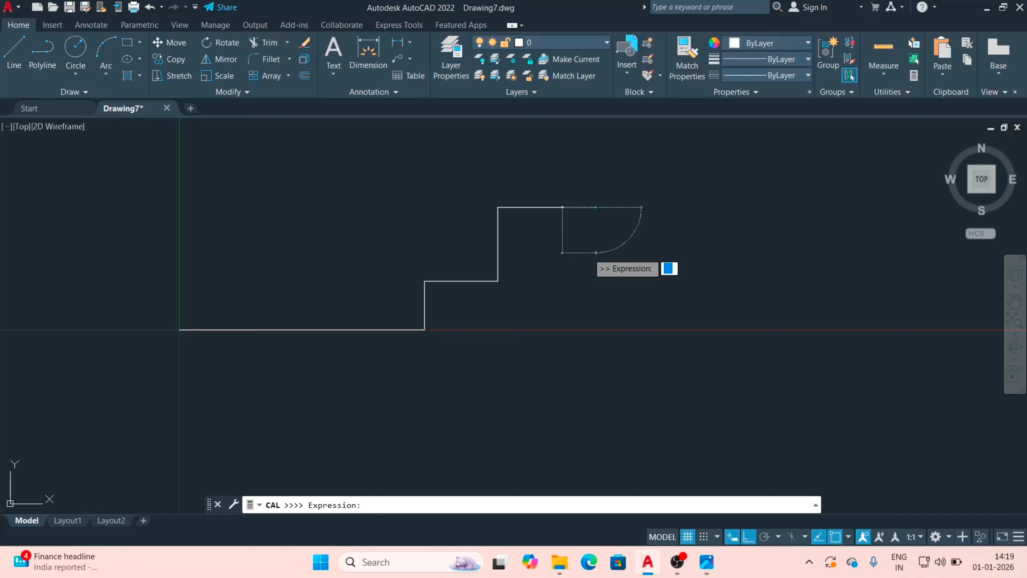
type("0.2+0.3")
key("Return")
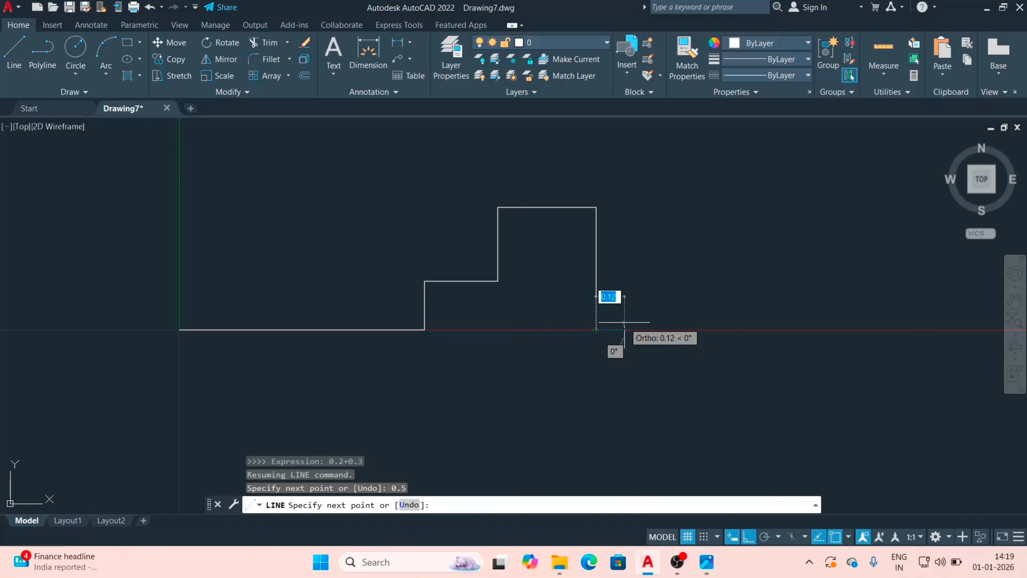
Place the drawing window beside the EX3.jpg reference and extend the outline 0.4 right and 0.8 up.
key("super+Left")
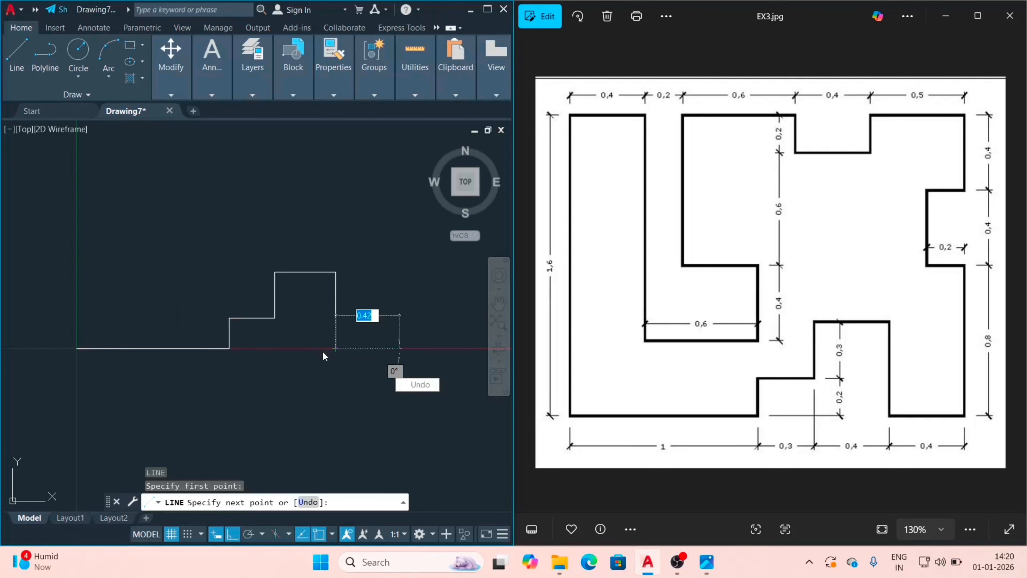
type("0.4")
key("Return")
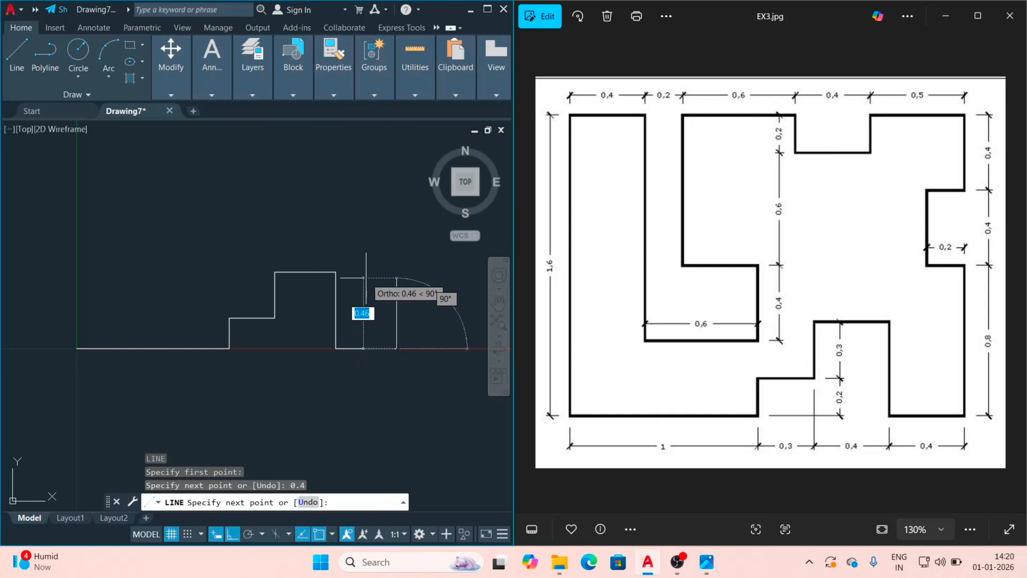
type("0.8")
key("Return")
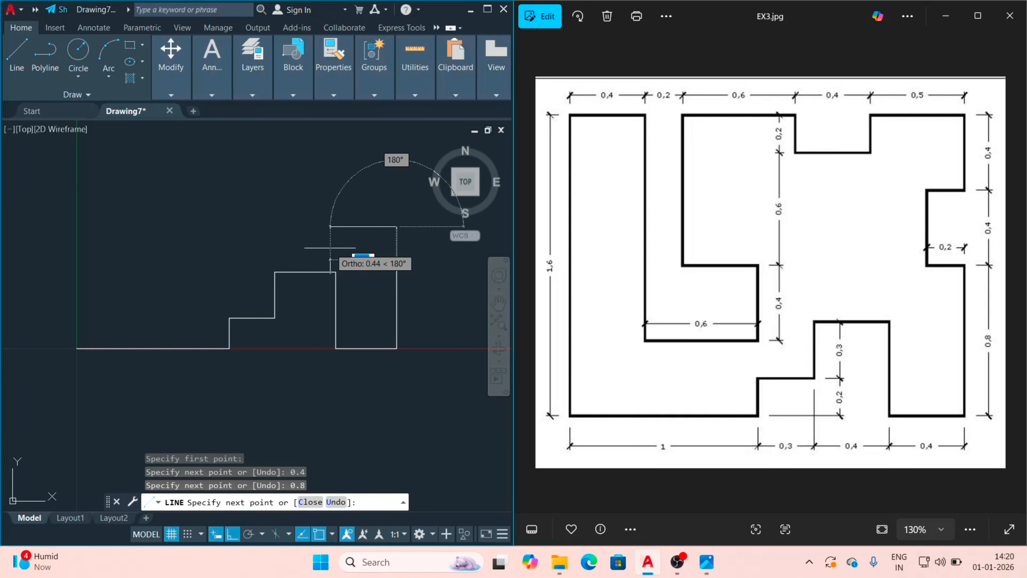
Draw the notch in the outline's right side: 0.2 left, 0.4 up and 0.2 back right.
type("0.2")
key("Return")
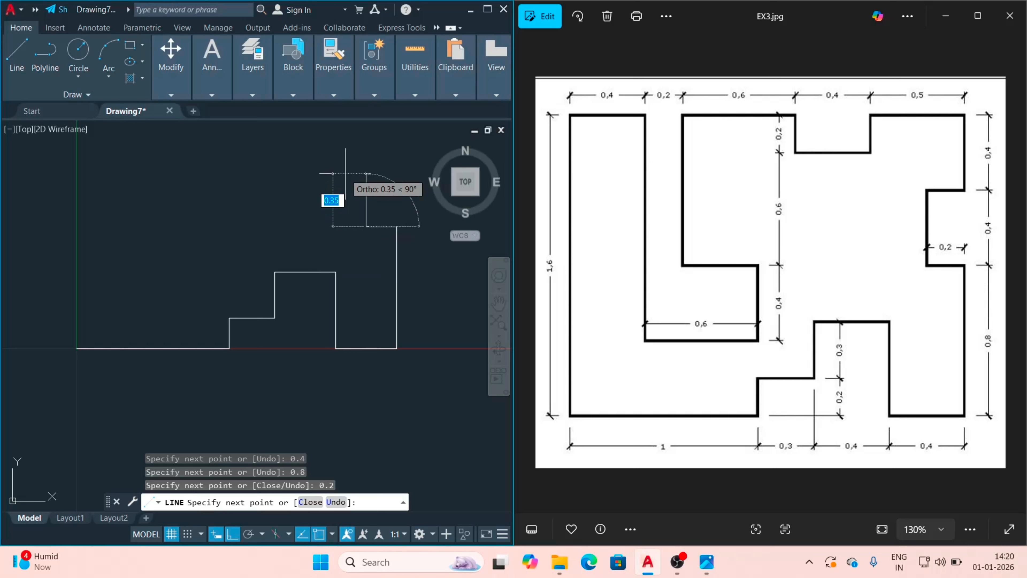
type("0.4")
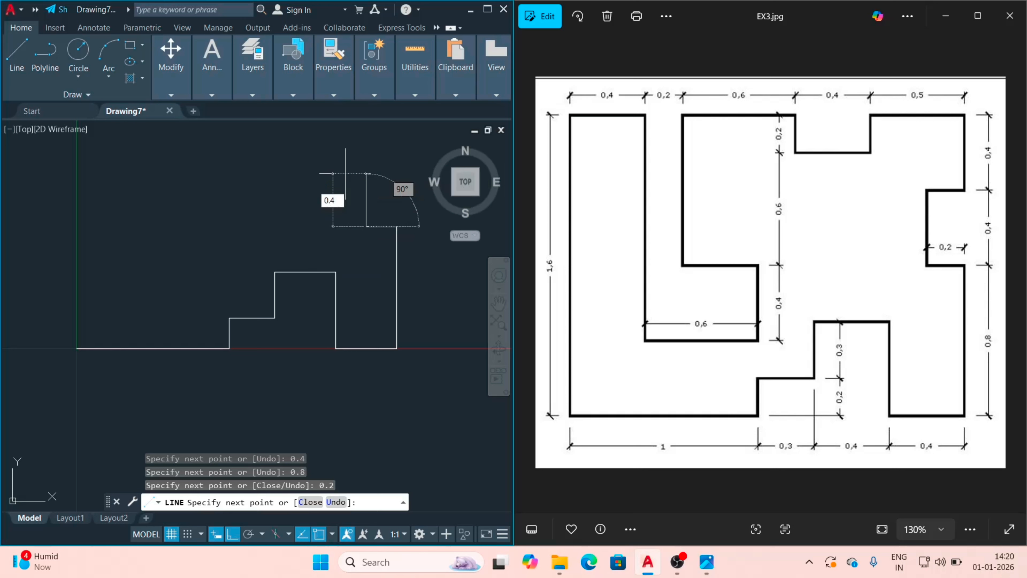
key("Return")
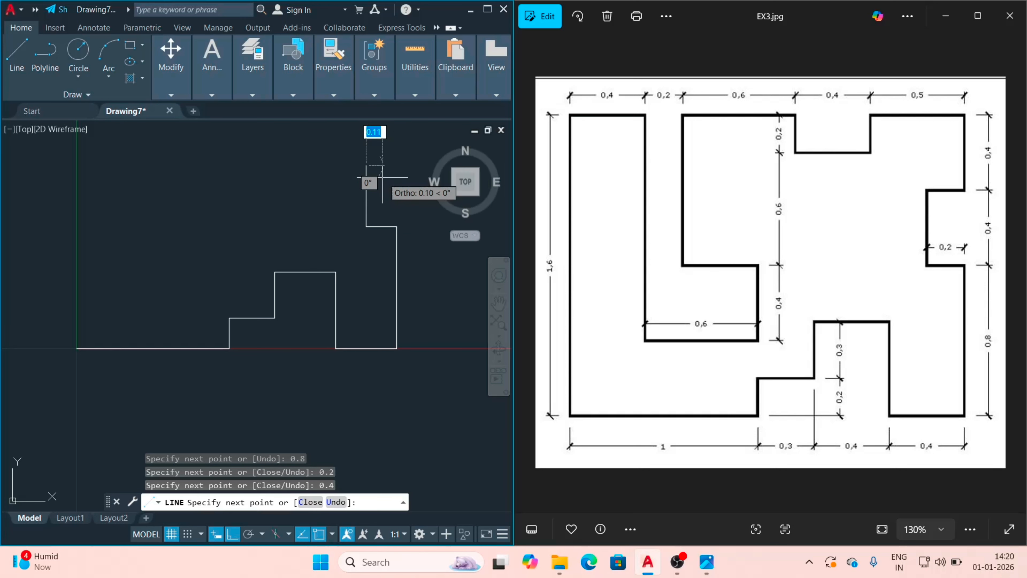
type("0.2")
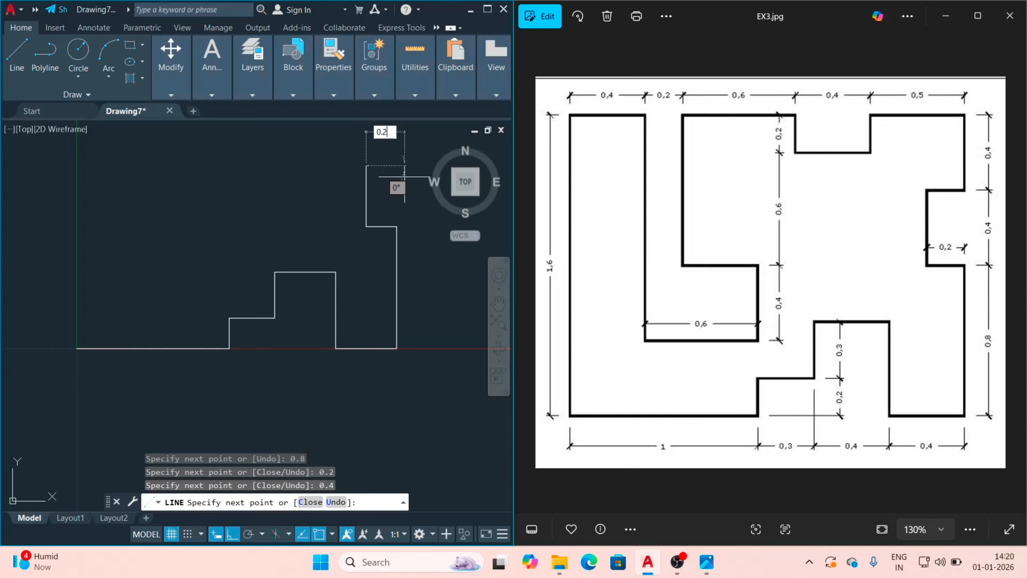
key("Return")
Extend the outline 0.4 up from the right-side notch, then 0.5 left along the top edge.
scroll(405, 177, "down", 3)
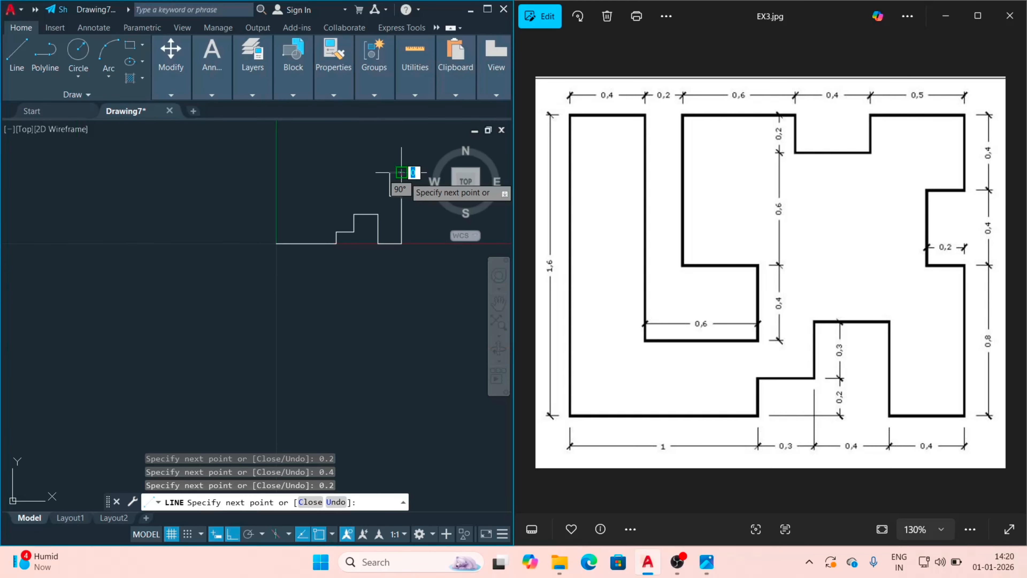
scroll(388, 195, "down", 2)
scroll(400, 172, "up", 2)
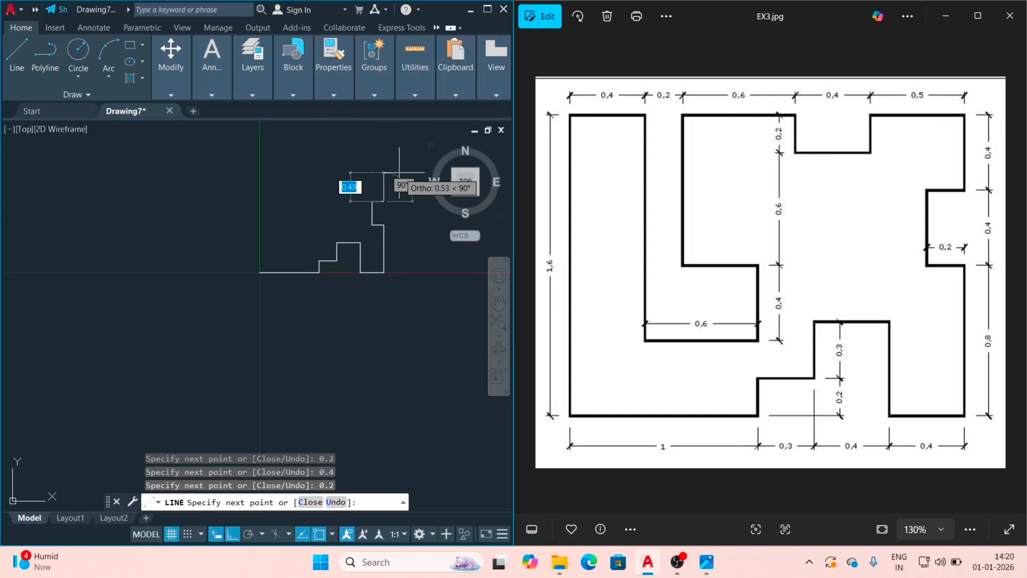
scroll(399, 173, "up", 4)
type("0.4")
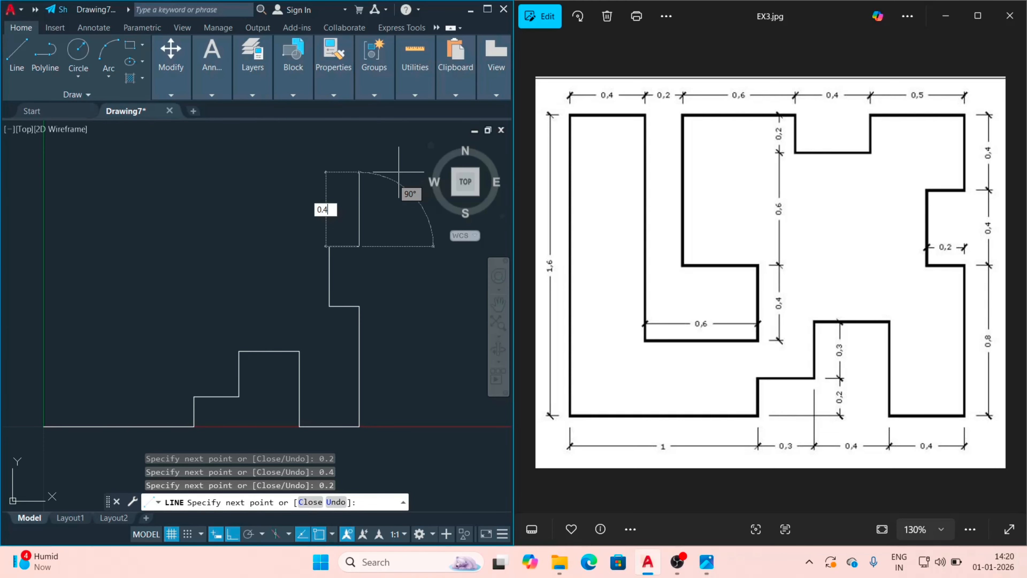
key("Return")
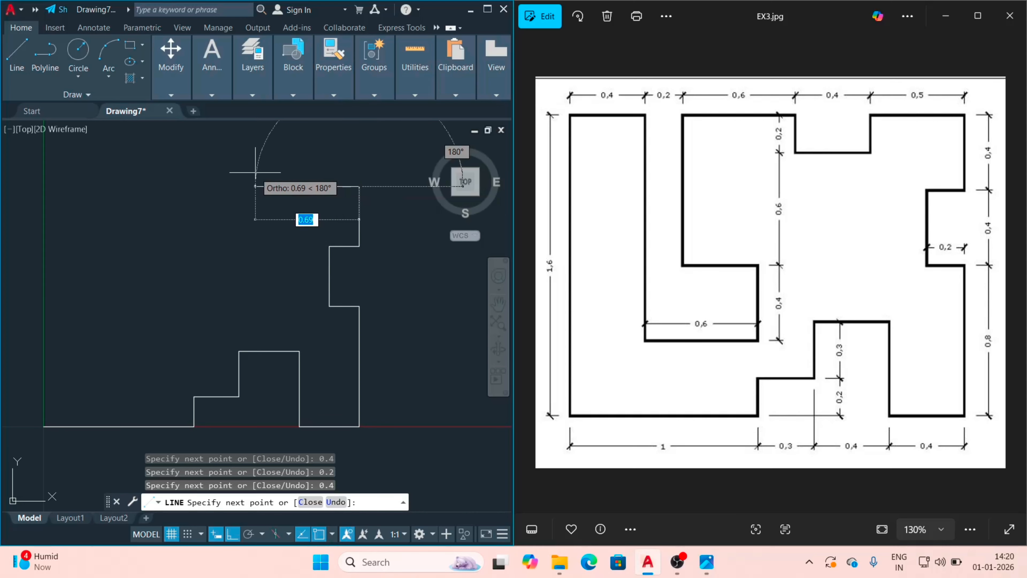
type("0.5")
key("Return")
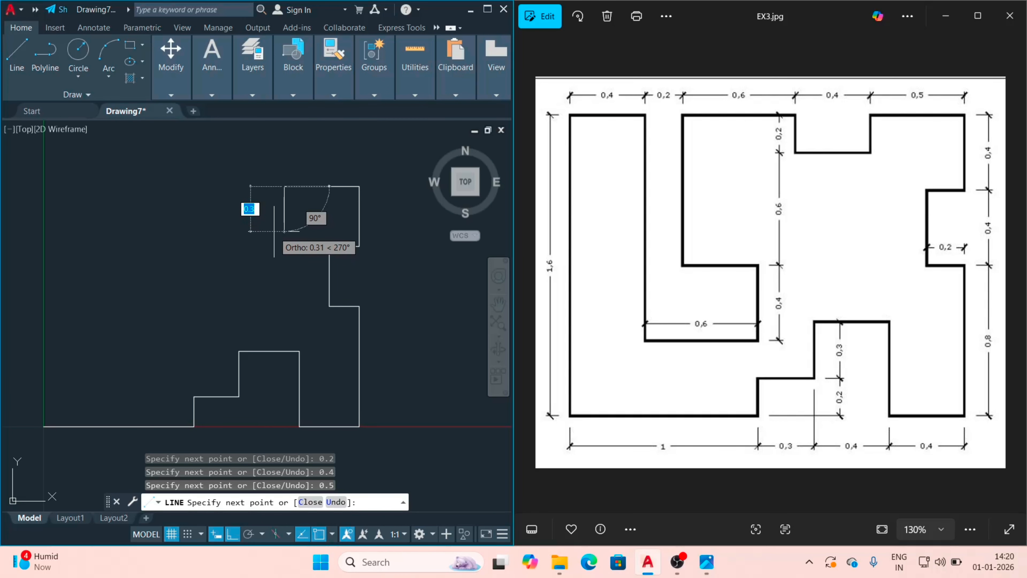
Draw the notch in the outline's top edge: 0.2 down, 0.4 left and 0.2 back up.
type("0.2")
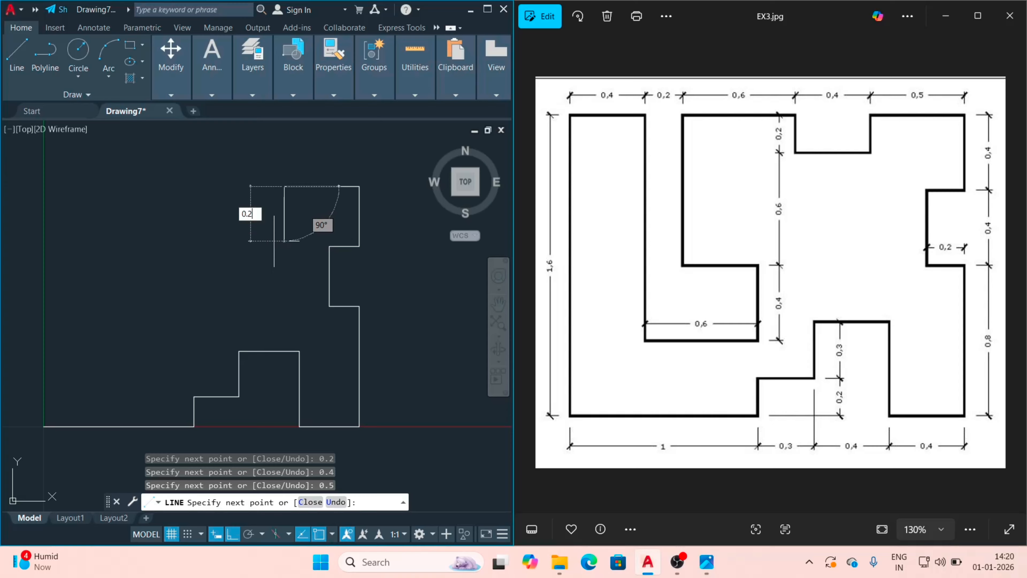
key("Return")
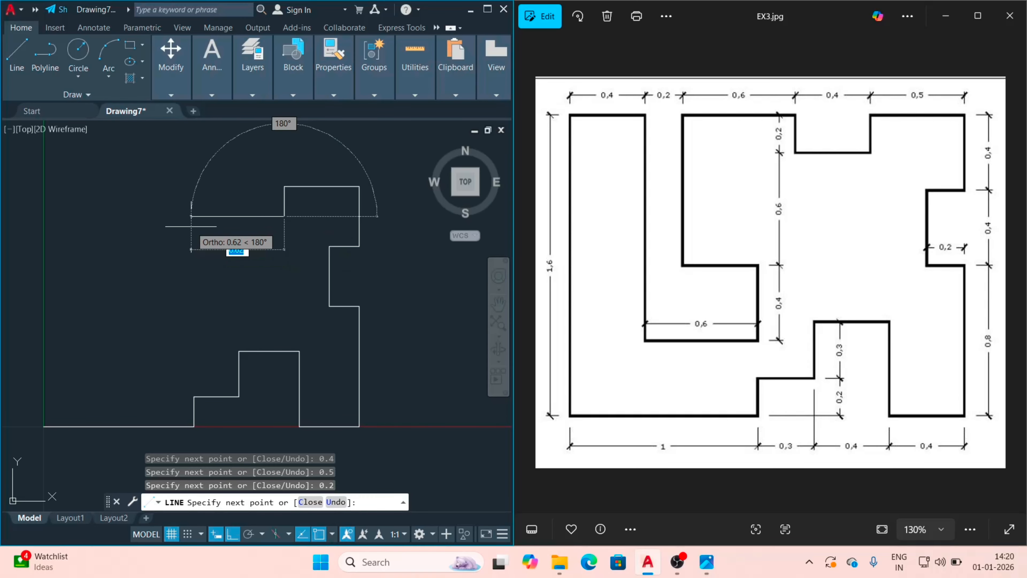
type("0.4")
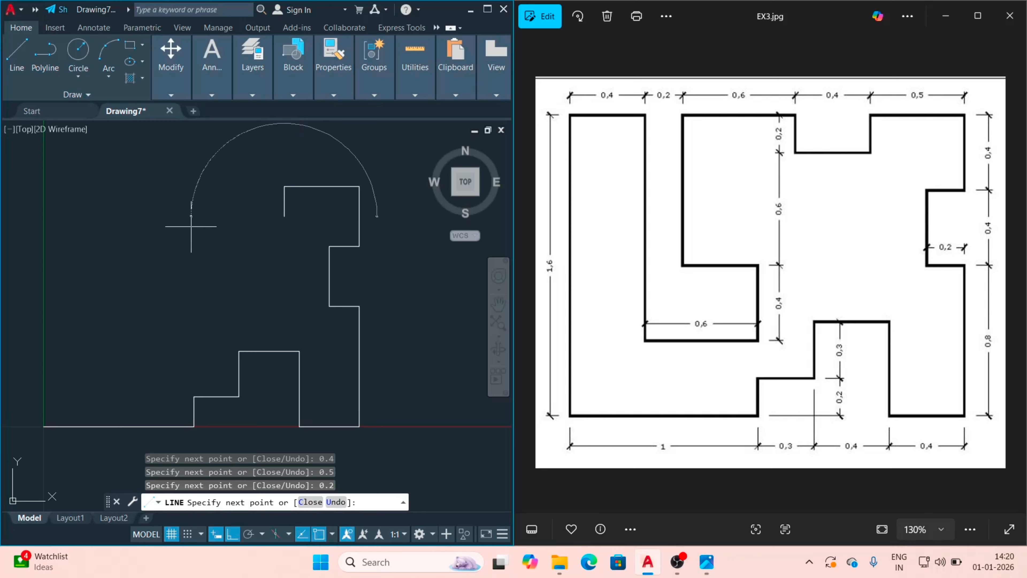
key("Return")
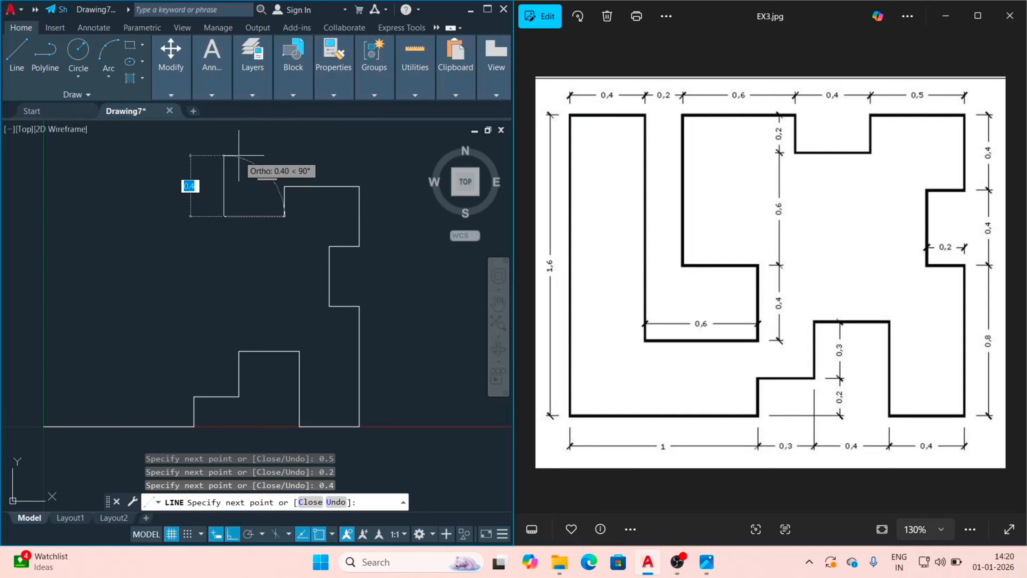
scroll(266, 196, "up", 5)
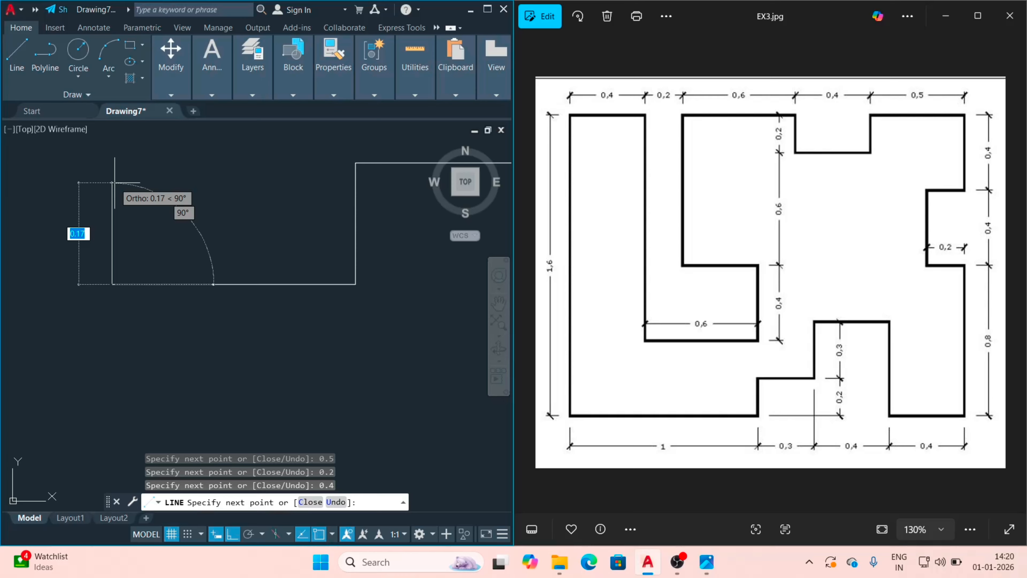
type("0.2")
key("Return")
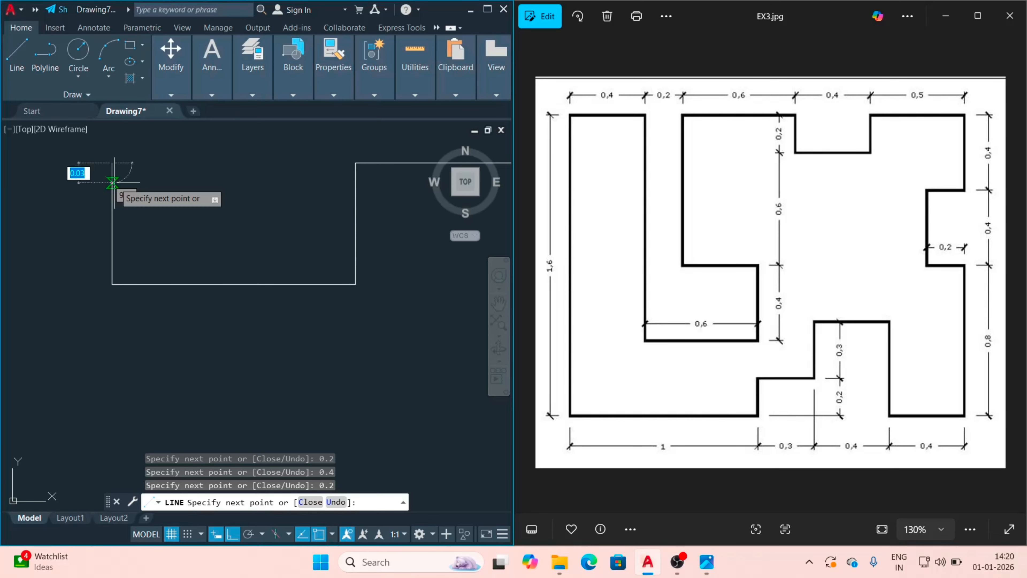
Continue the top edge 0.6 to the left from the top notch.
scroll(154, 182, "down", 1)
scroll(153, 183, "down", 3)
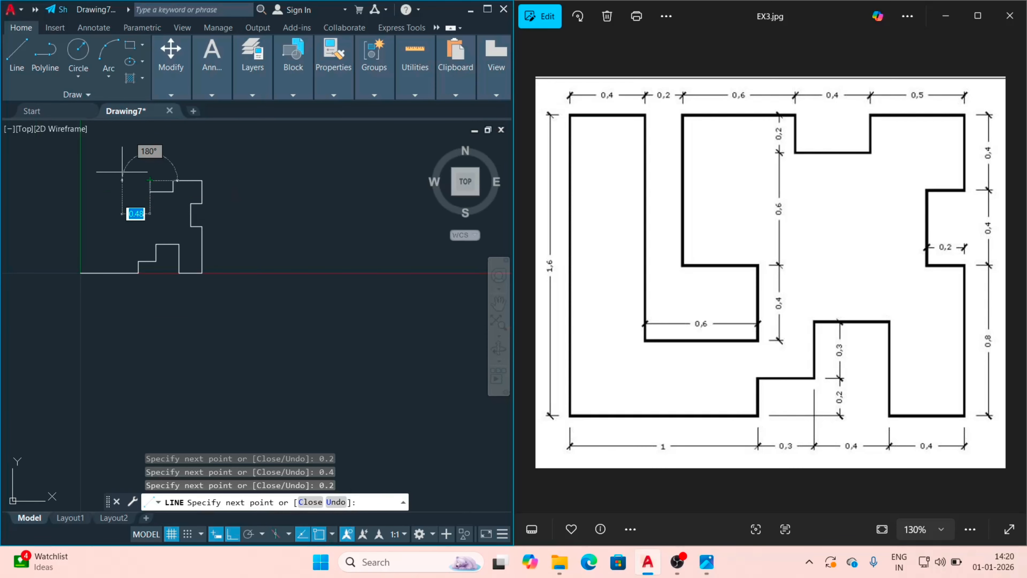
scroll(117, 180, "up", 2)
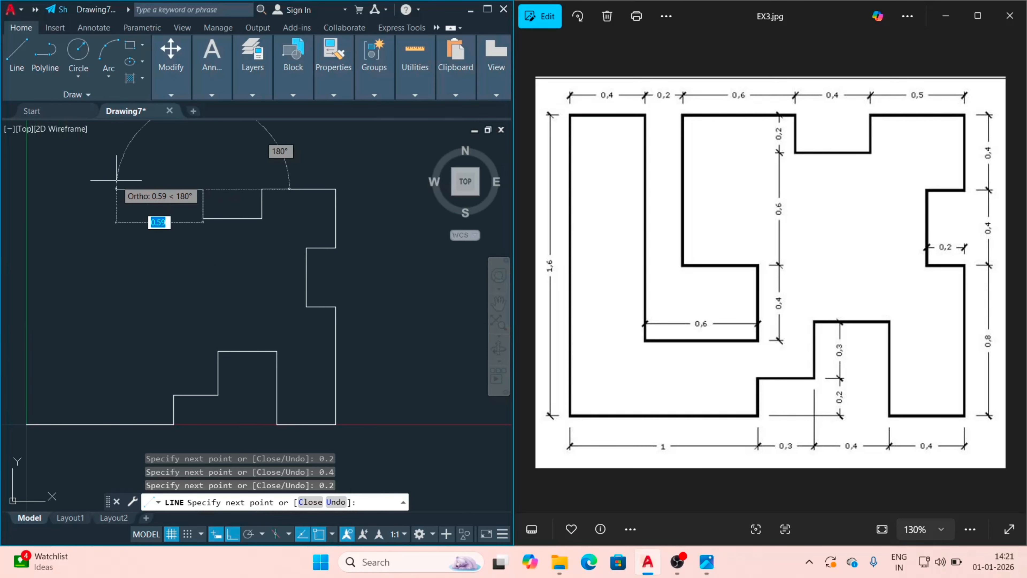
type("0.6")
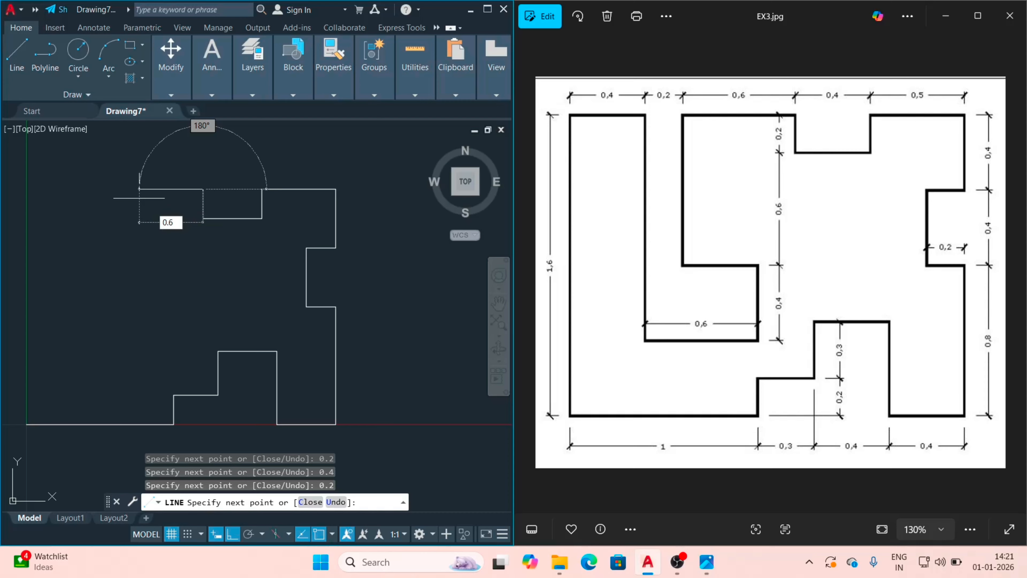
key("Return")
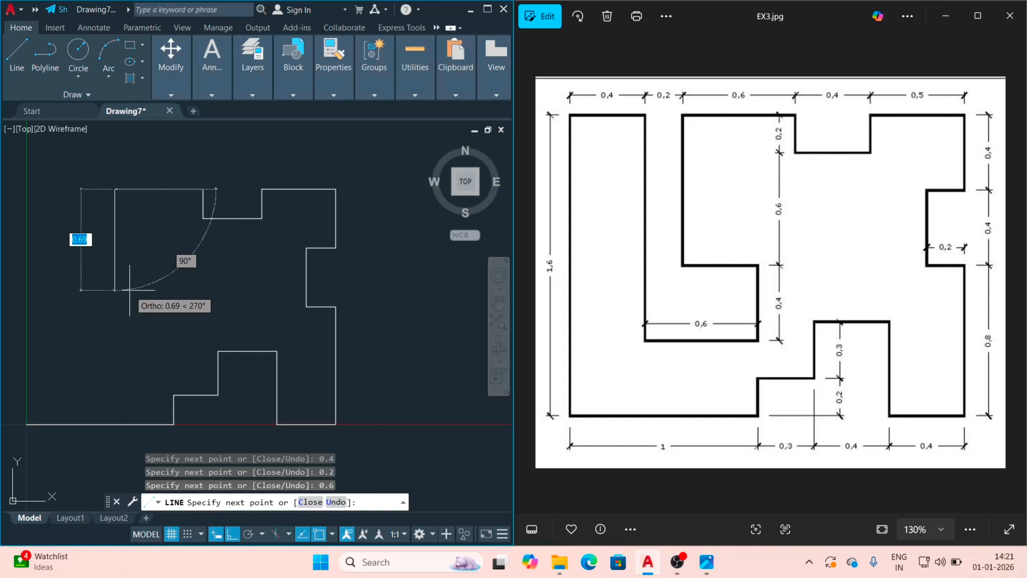
Draw the inner slot's right side straight down, calculating its length with the transparent 'CAL command and the expression 0.6+0.2.
type("1")
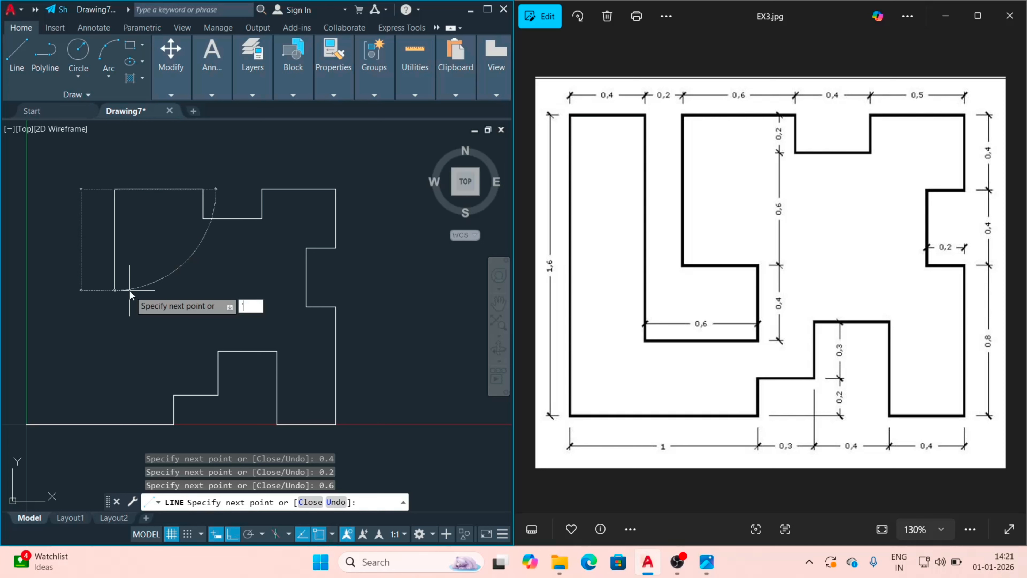
type("CAL")
key("Return")
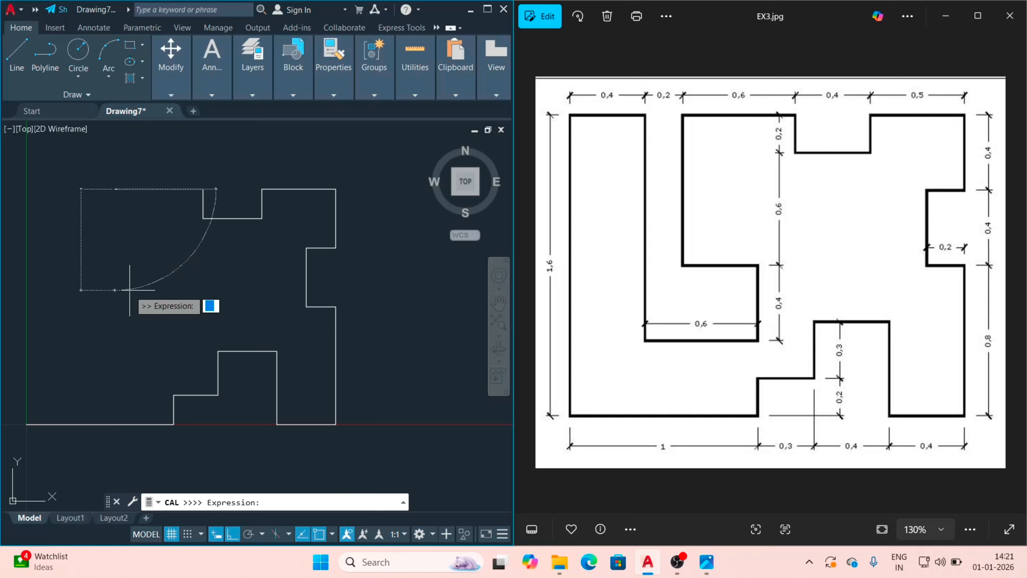
type("0.6+0.2")
key("Return")
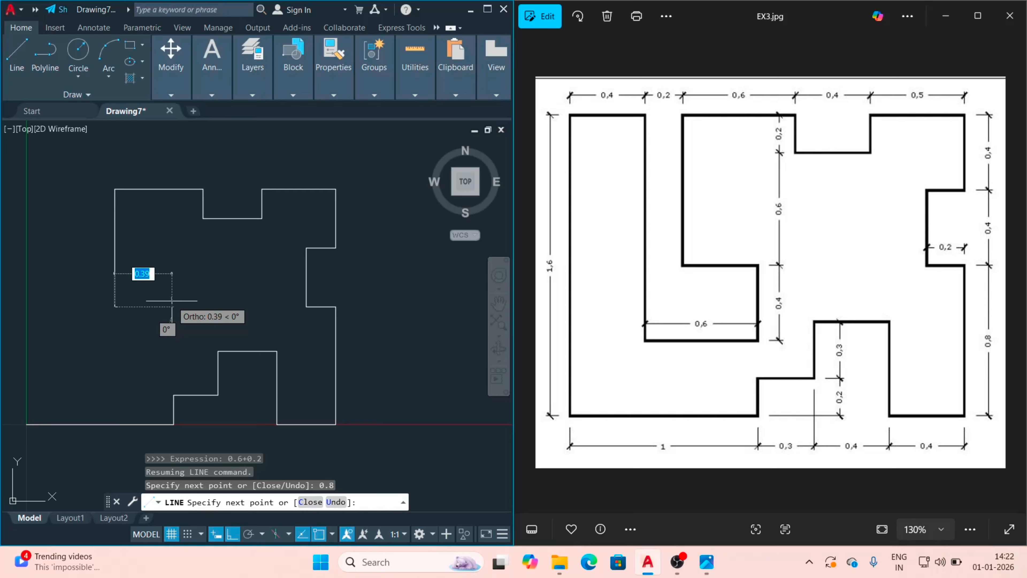
Draw the foot of the inner L-shaped slot: 0.4 right, 0.4 down and 0.6 left.
type("0.4")
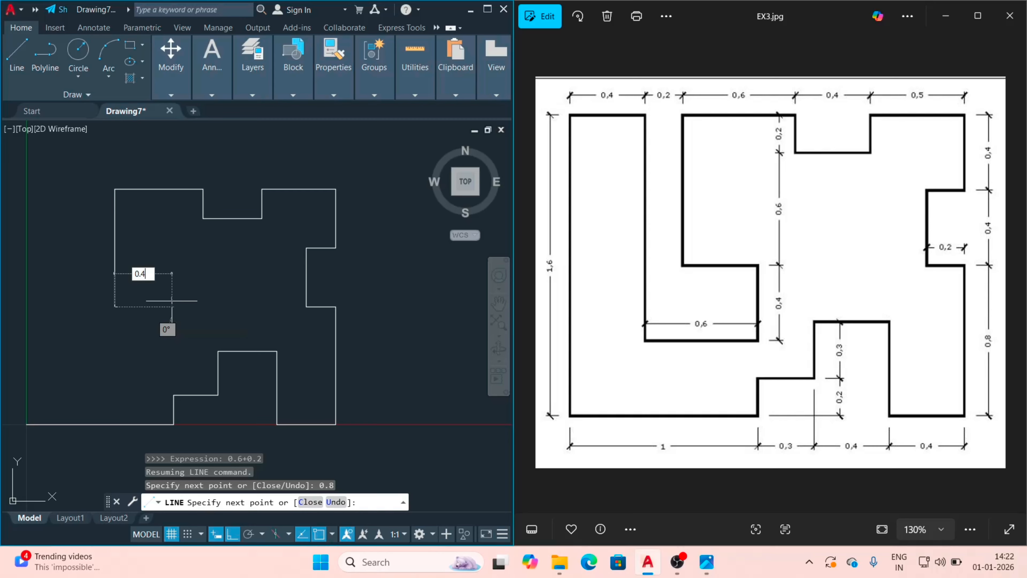
key("Return")
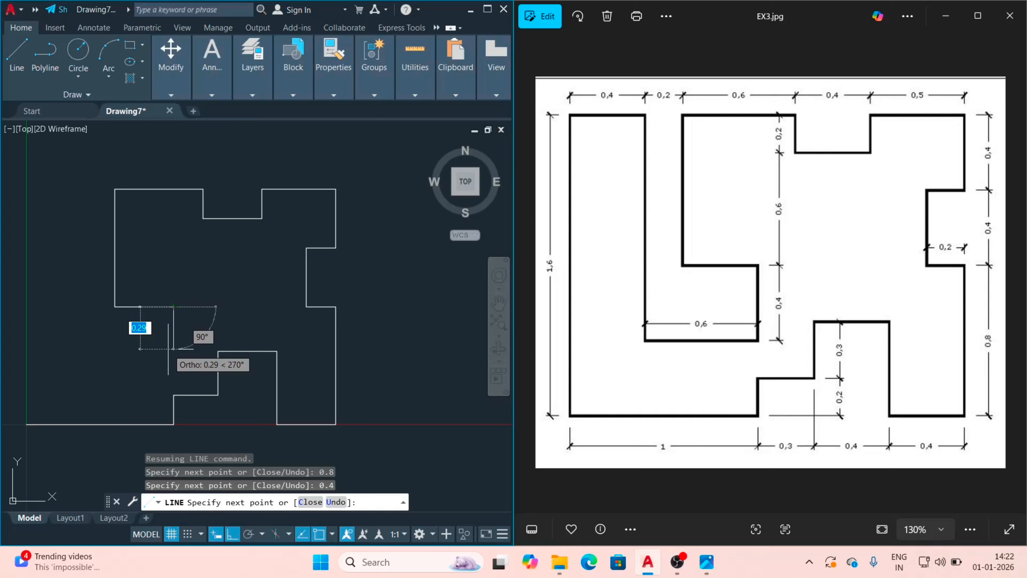
type("0.4")
key("Return")
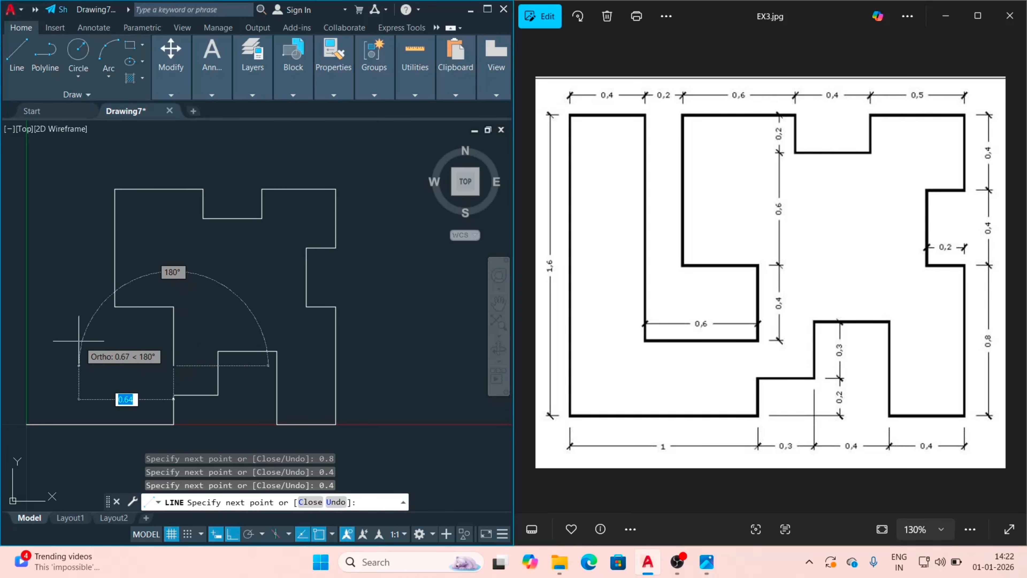
scroll(81, 340, "down", 1)
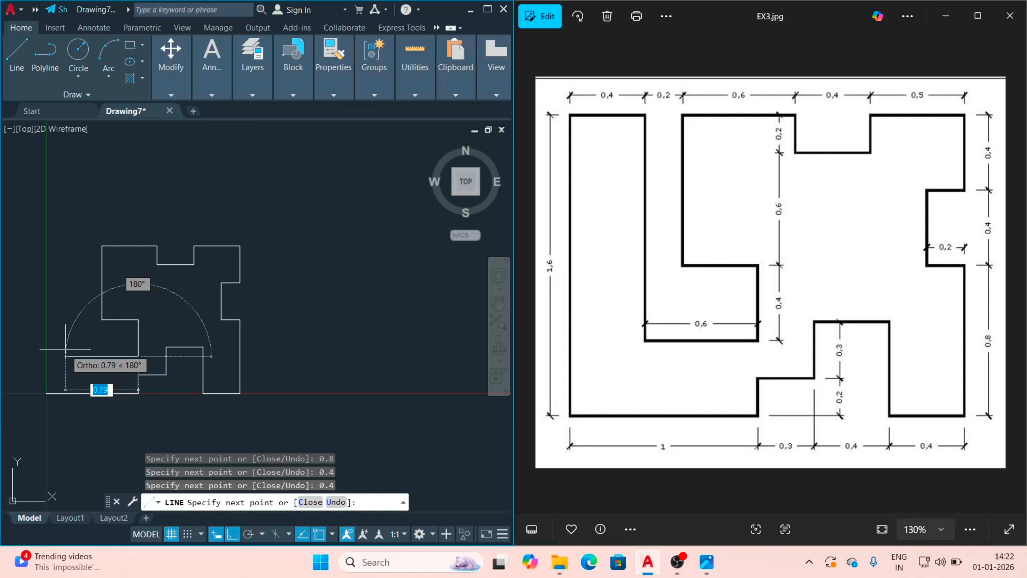
type("0.6")
key("Return")
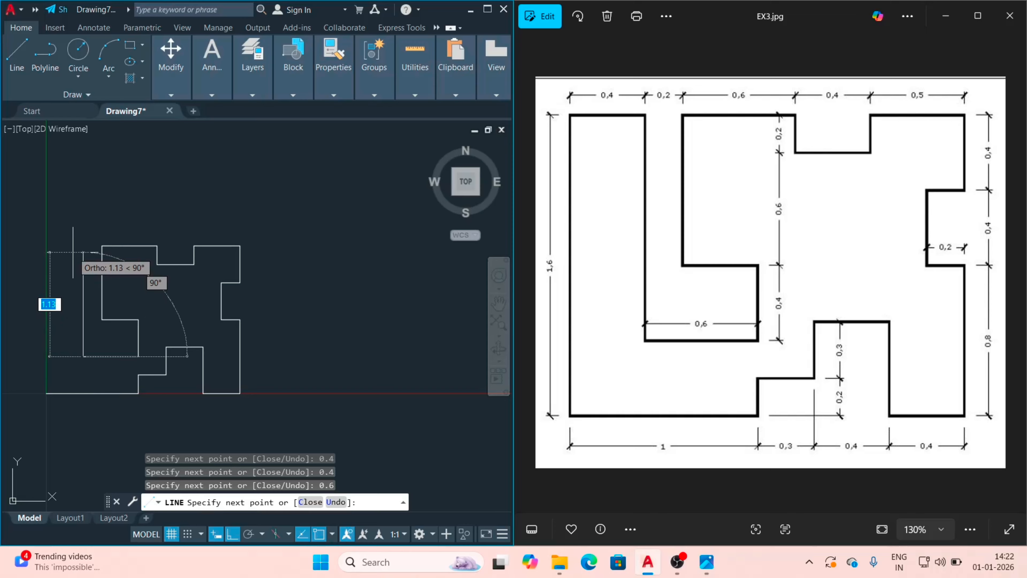
Draw the slot's left side straight up, calculating its length with the transparent 'CAL command and the expression 0.4+0.6+0.2.
type("'CAL")
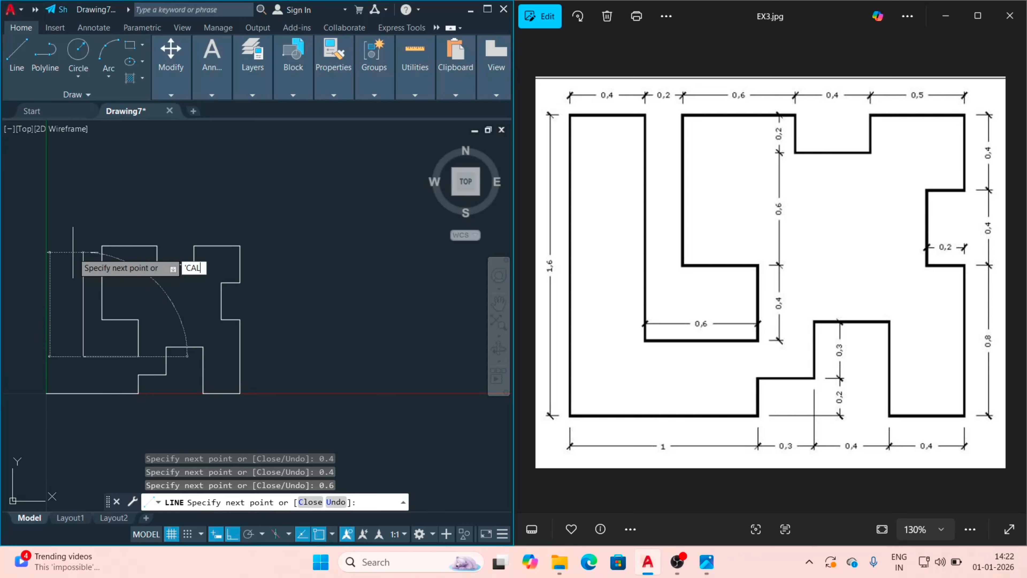
key("Return")
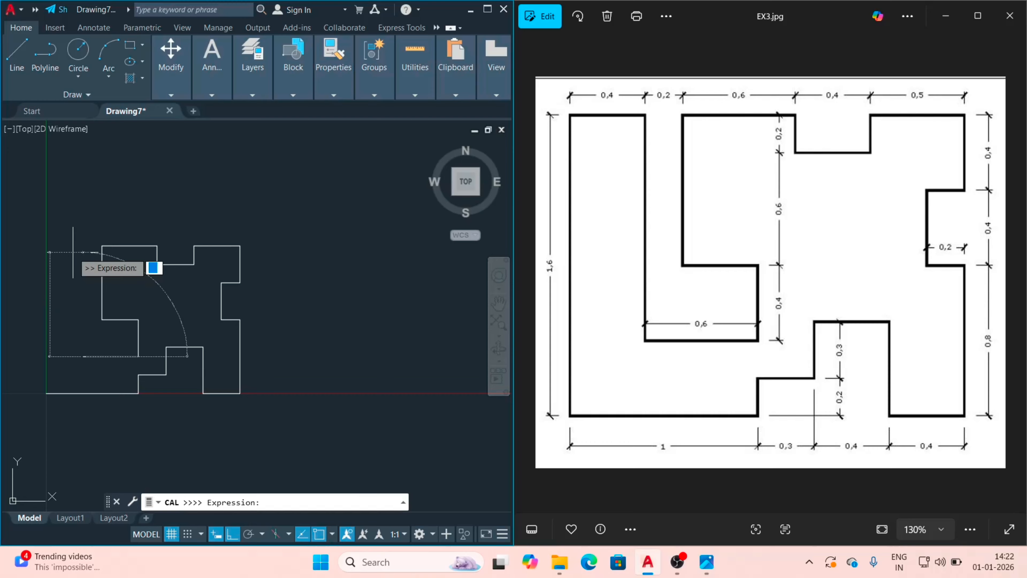
type("0.4+0.6+0.2")
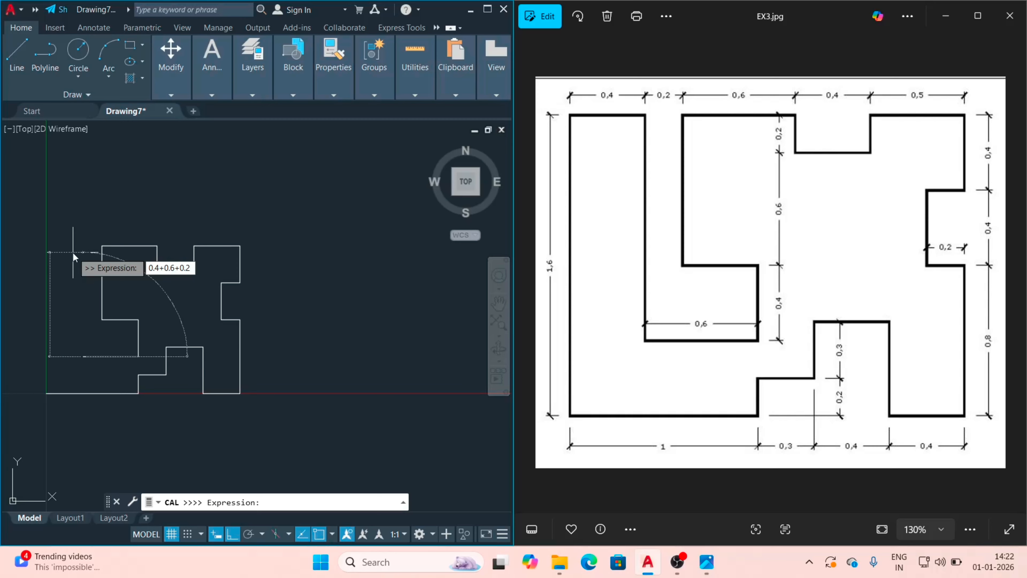
key("Return")
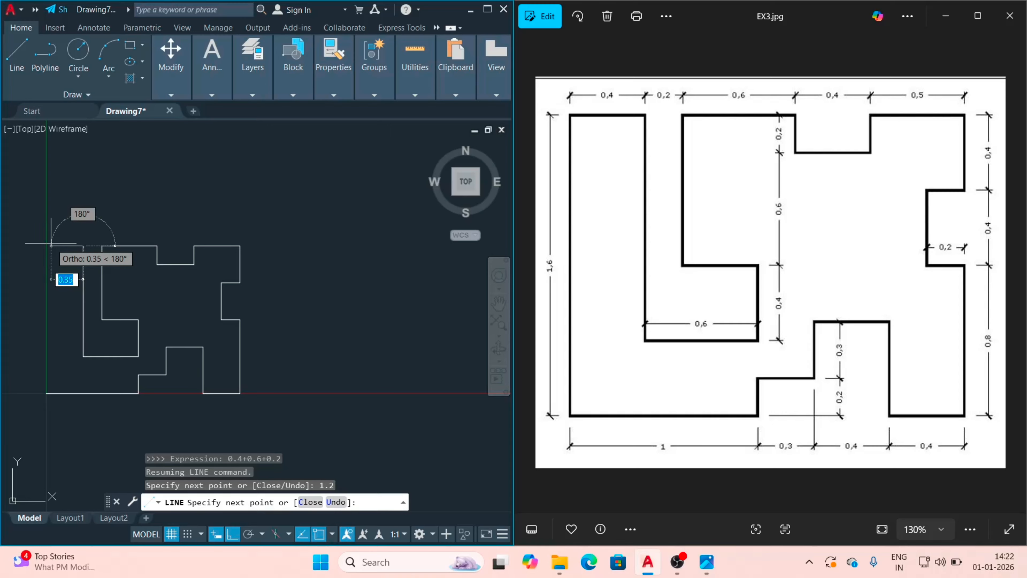
Close the outline with a 0.4 segment left and a 1.6 segment down to the start point, and end the Line command.
type("0.4")
key("Return")
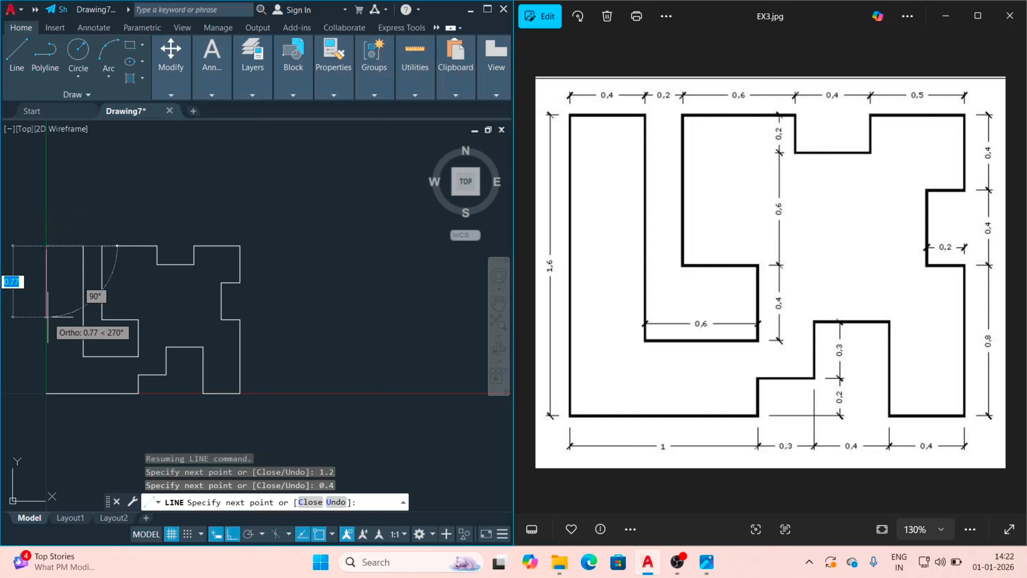
type("1.6")
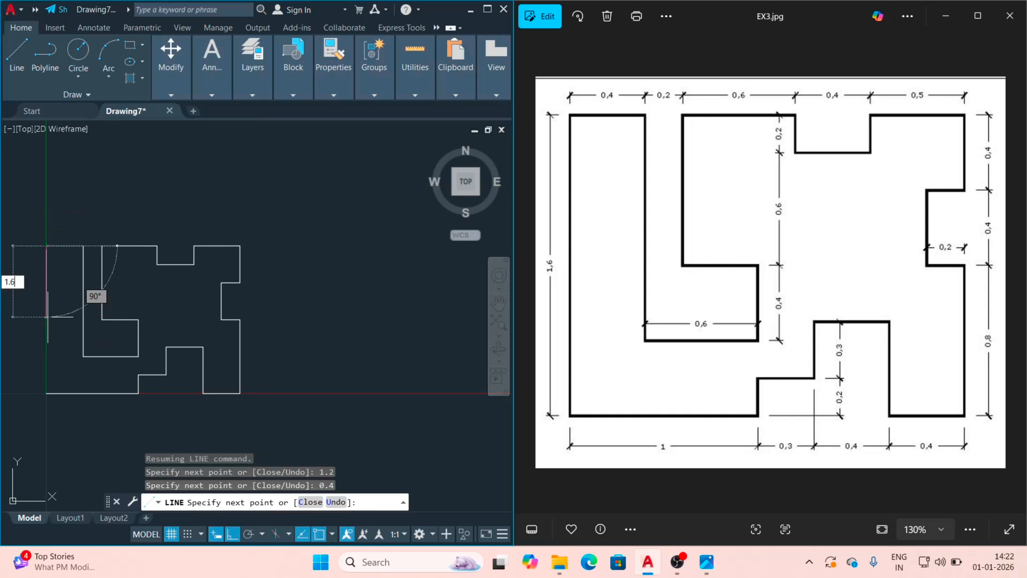
key("Return")
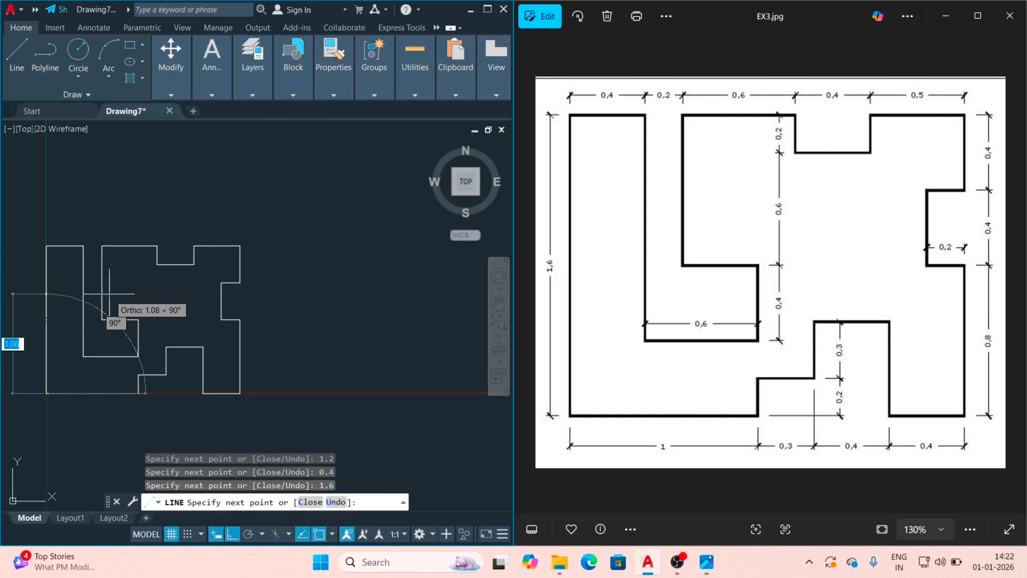
key("Return")
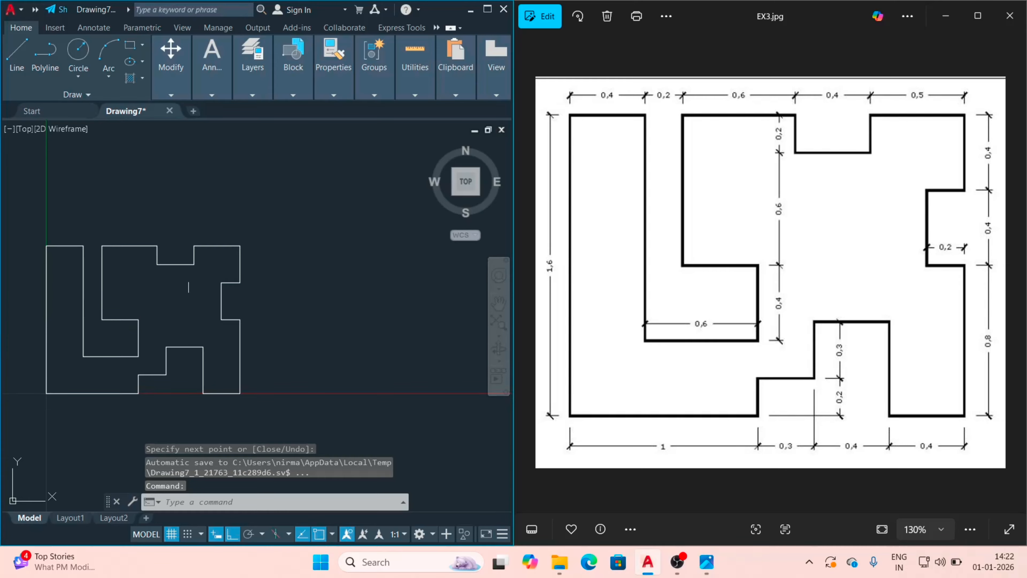
scroll(273, 282, "down", 2)
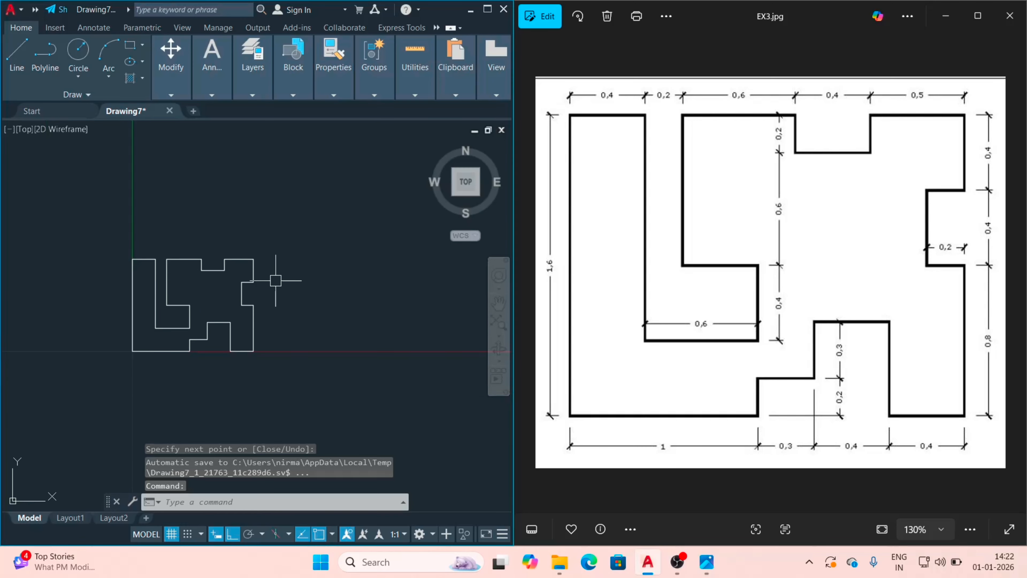
scroll(109, 283, "up", 2)
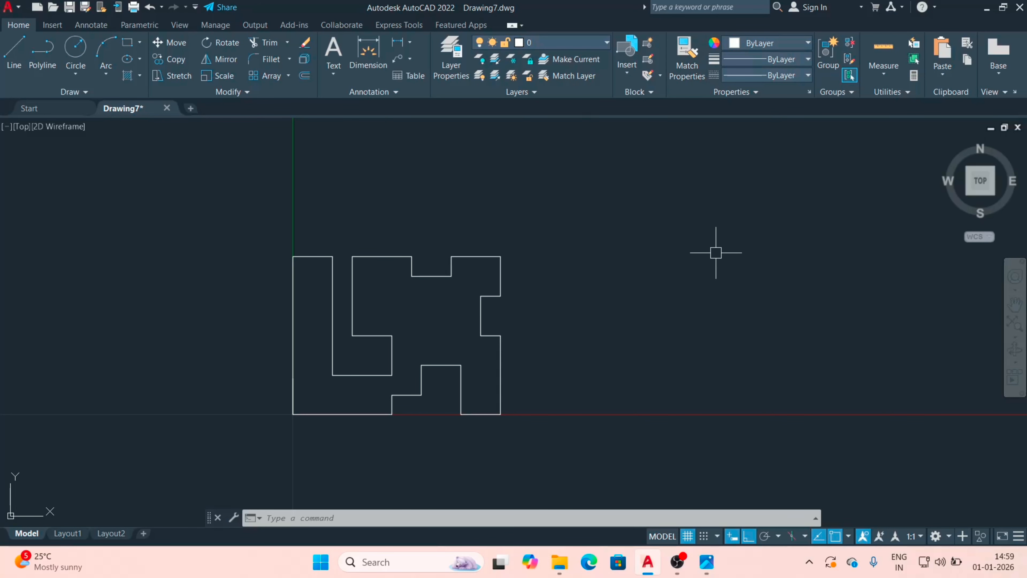
scroll(492, 298, "down", 2)
scroll(435, 311, "up", 2)
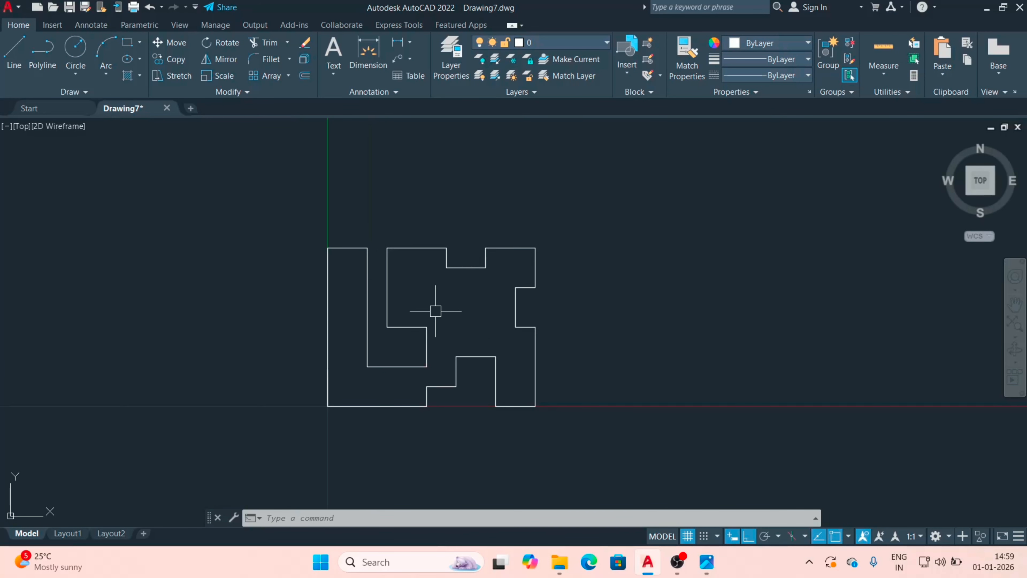
Open the Dimension Style Manager and compare the previews of the Standard and ISO-25 styles.
type("D")
key("Return")
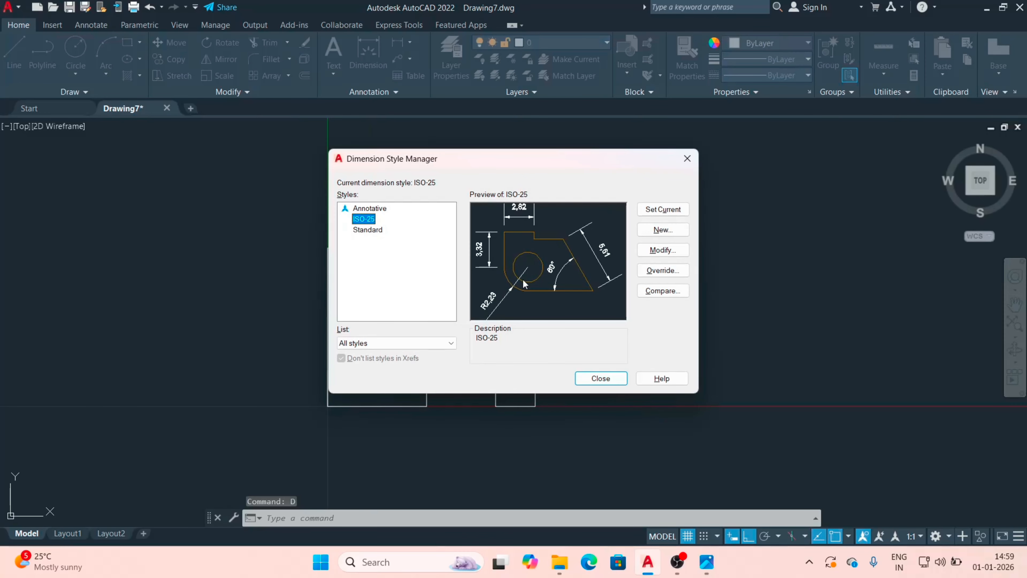
left_click(376, 230)
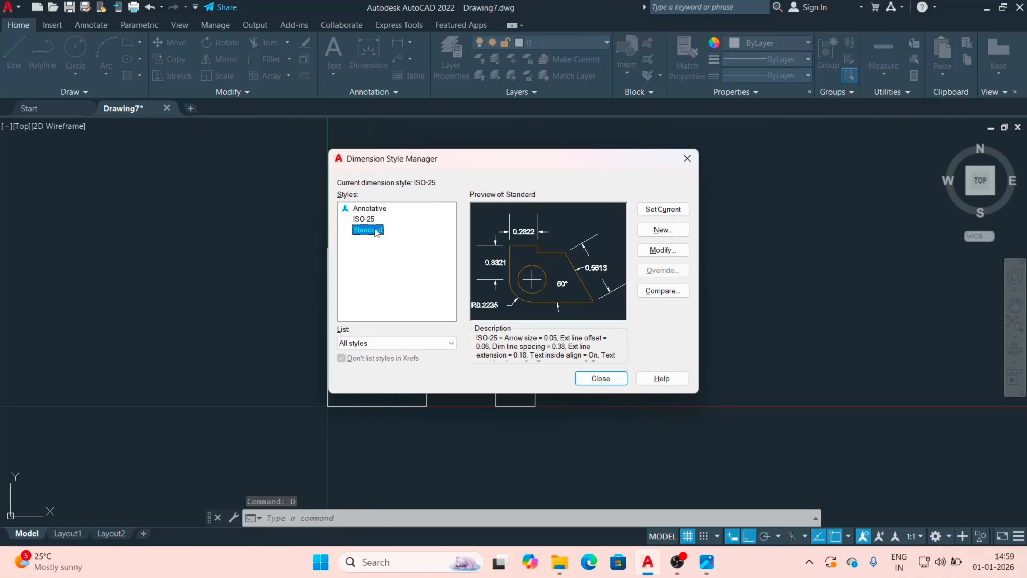
left_click(373, 220)
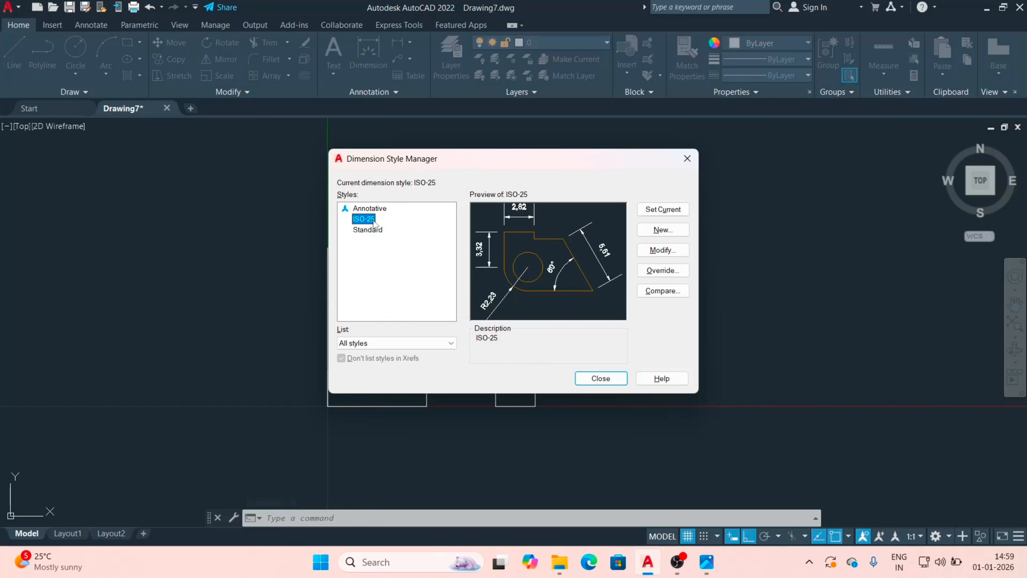
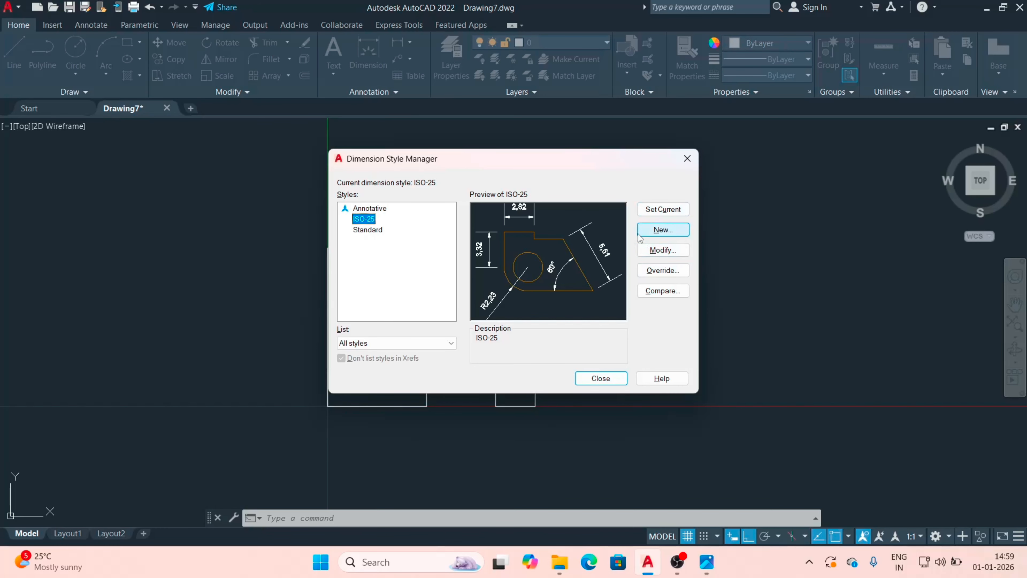
left_click(371, 233)
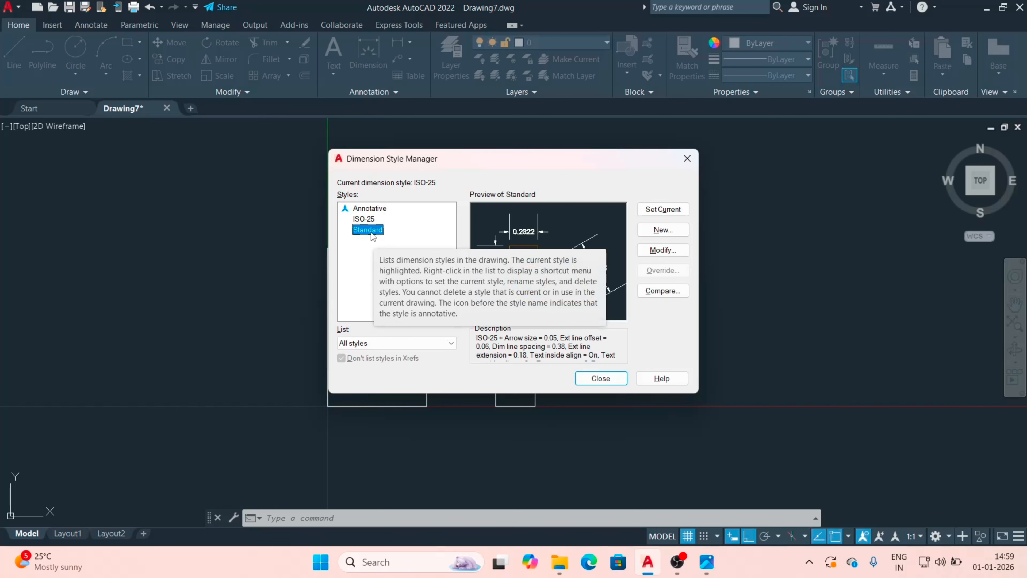
left_click(371, 220)
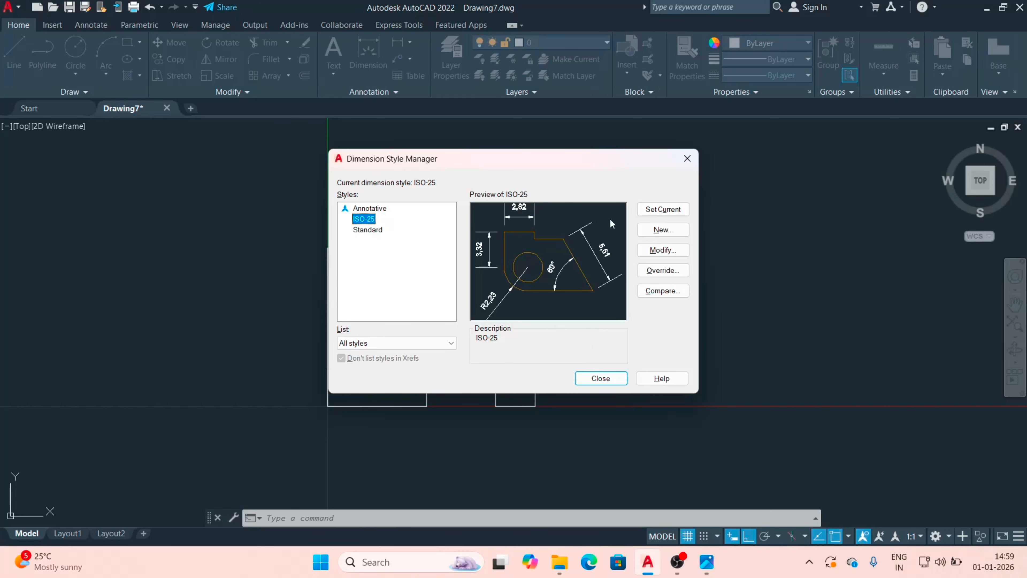
Create a new dimension style named B1M that starts with Standard, and continue to its settings.
left_click(383, 233)
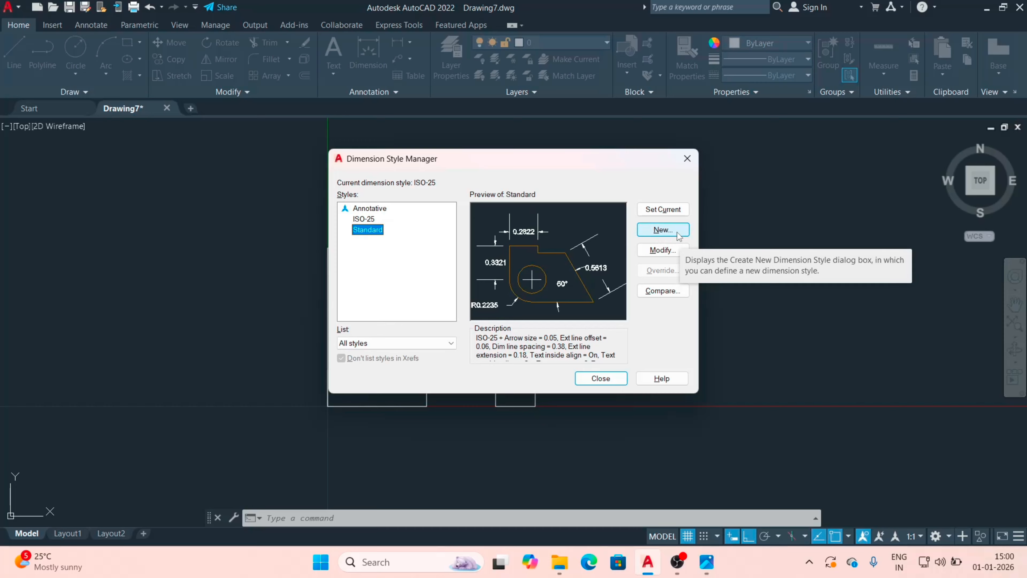
left_click(663, 230)
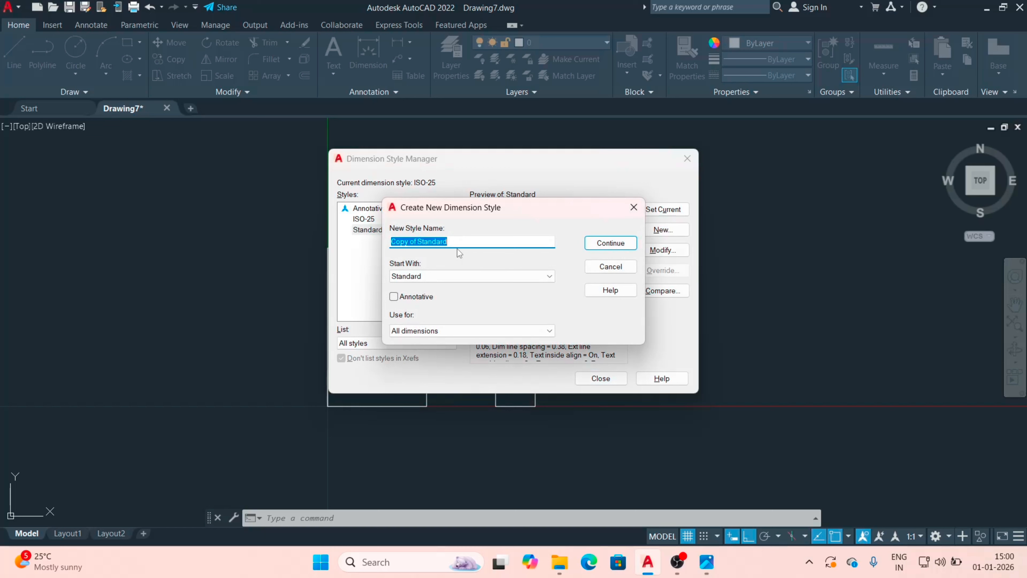
type("B1M")
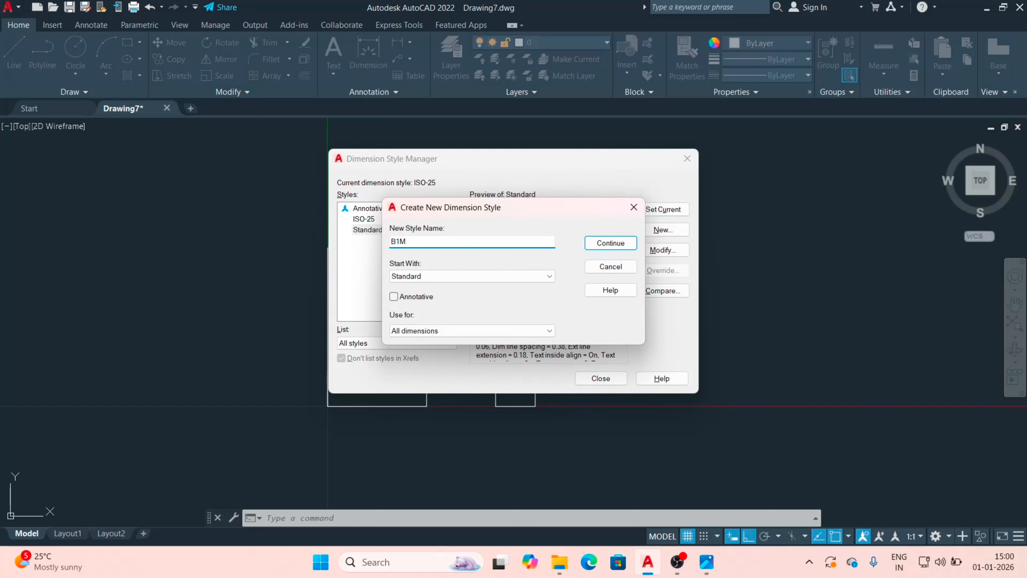
left_click(543, 279)
left_click(546, 277)
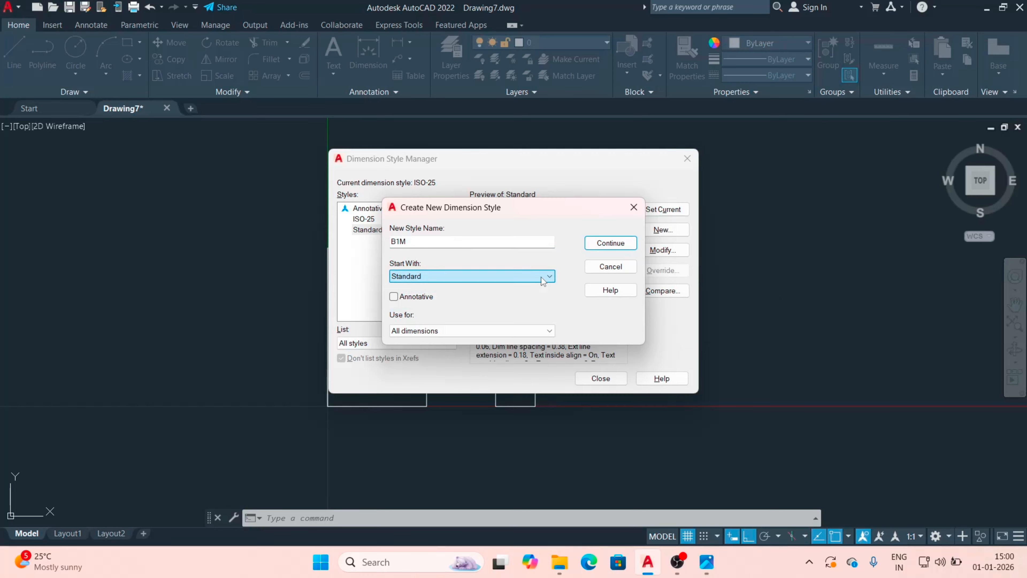
left_click(606, 245)
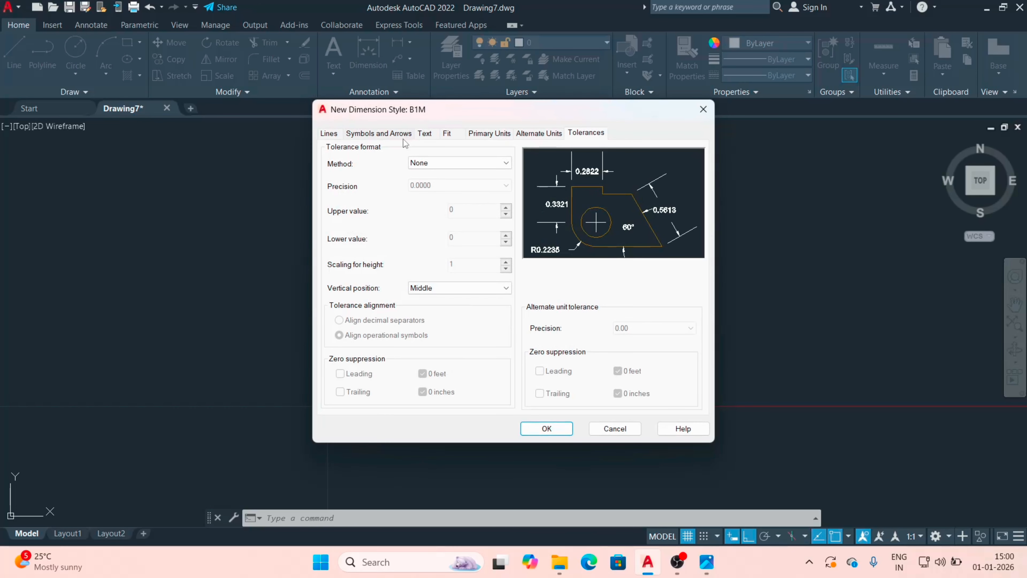
Try Red and Yellow as the dimension line color in the B1M style, and settle on ByLayer.
left_click_drag(520, 109, 472, 131)
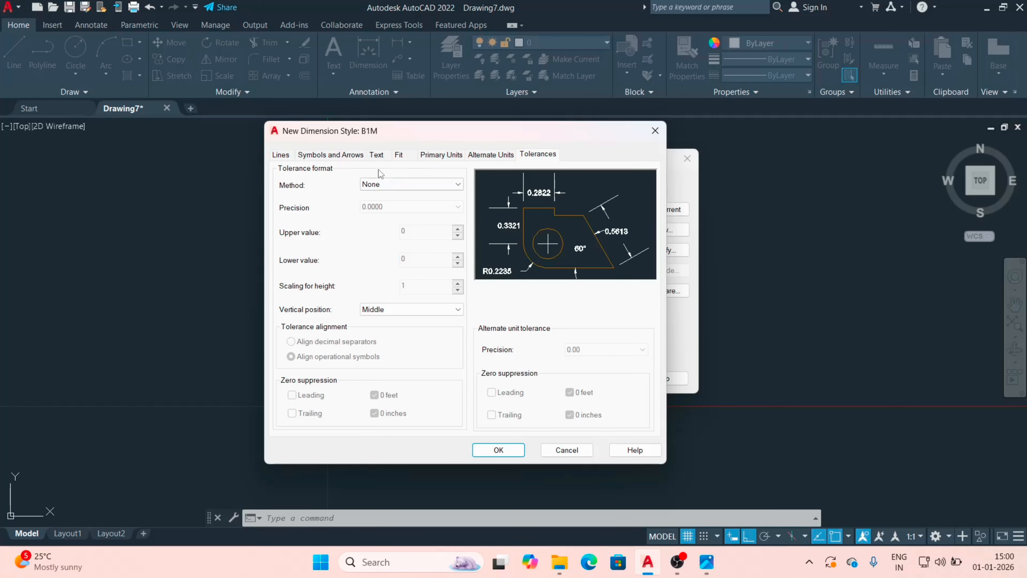
left_click(285, 161)
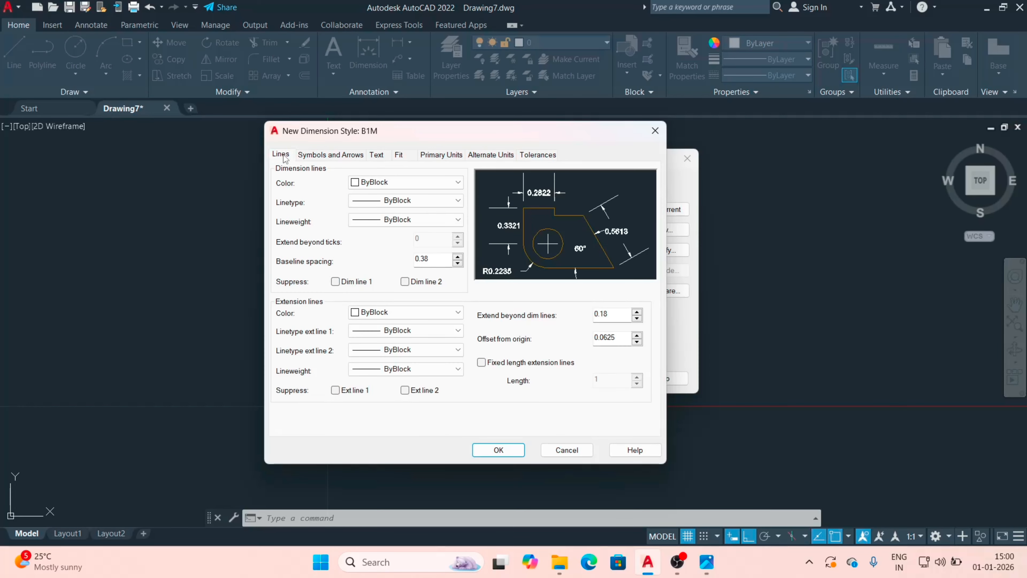
left_click(436, 186)
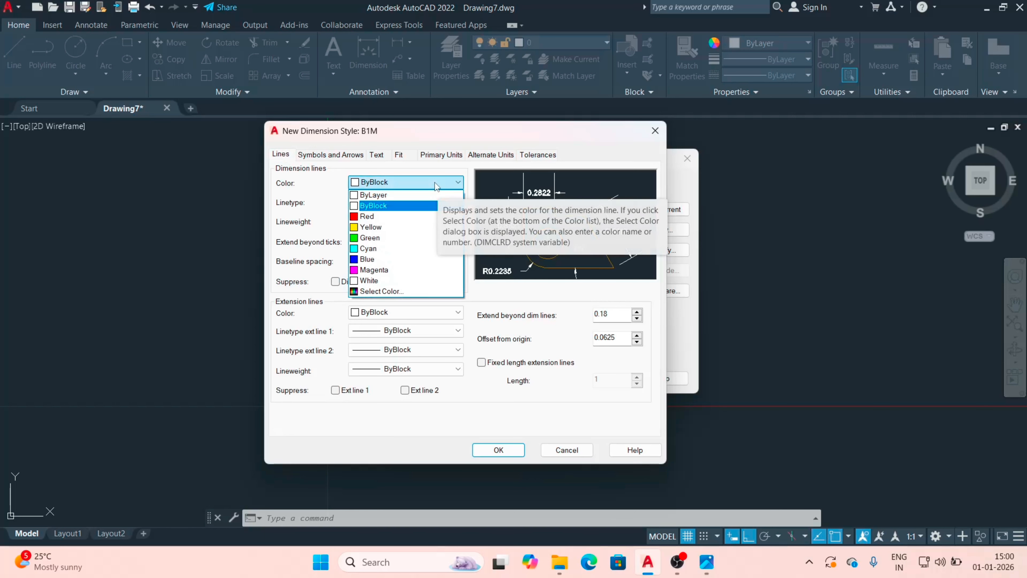
key("Down")
key("Return")
left_click(439, 186)
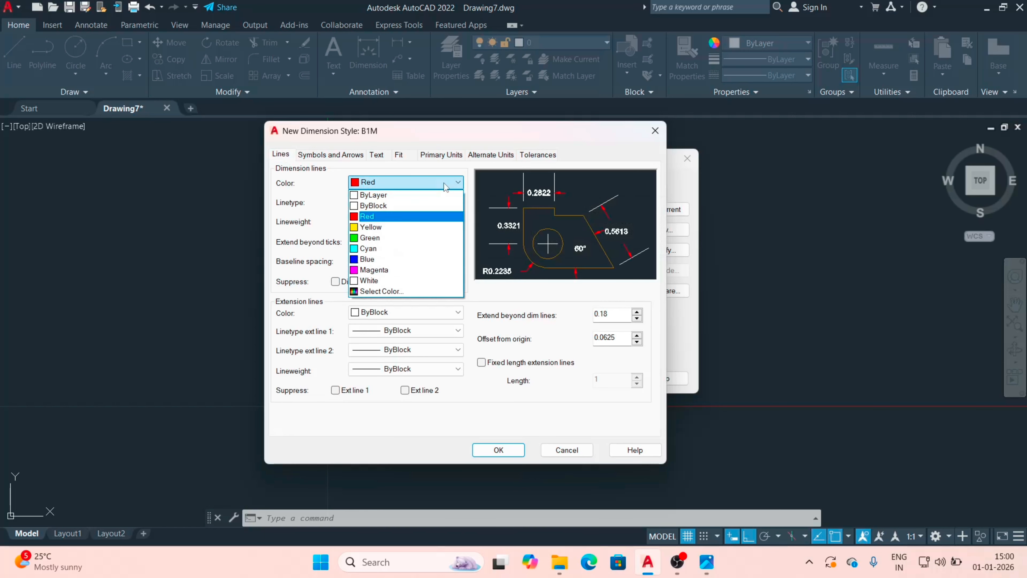
key("Down")
key("Return")
left_click(429, 183)
scroll(429, 183, "up", 1)
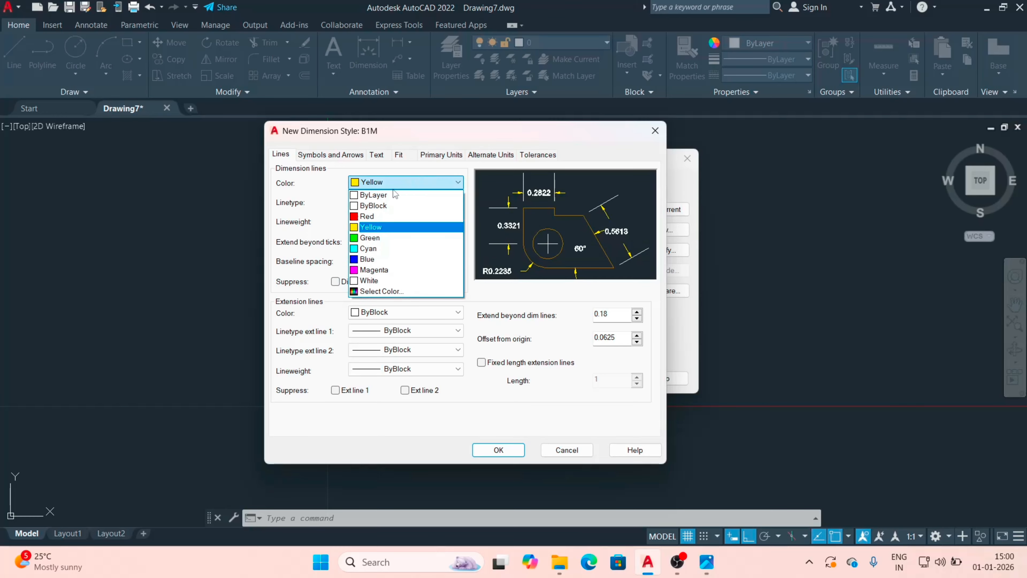
left_click(392, 192)
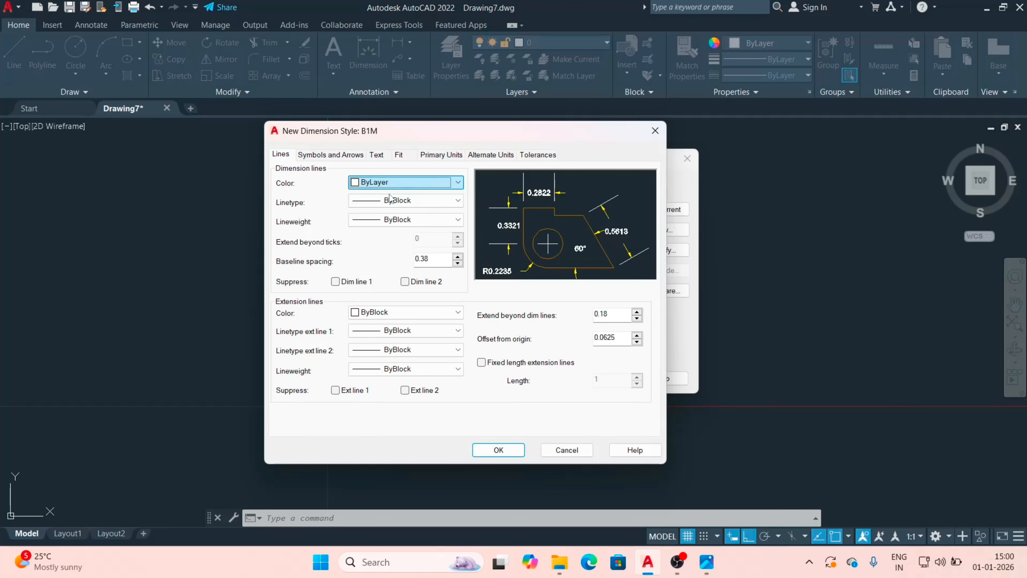
Examine the B1M style's arrowhead size, text appearance and alignment, and fit options.
left_click(332, 155)
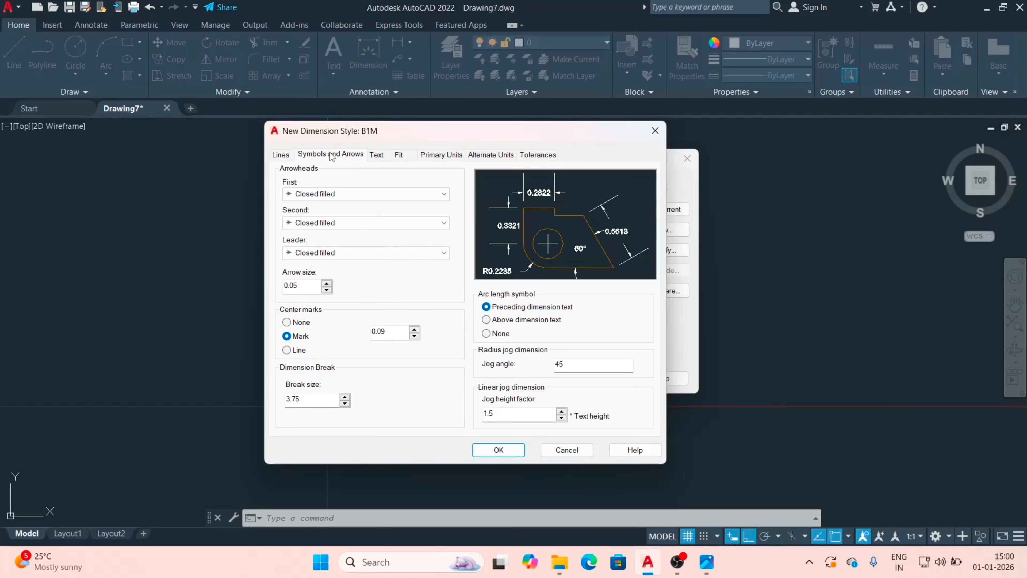
left_click_drag(308, 288, 282, 289)
left_click(305, 286)
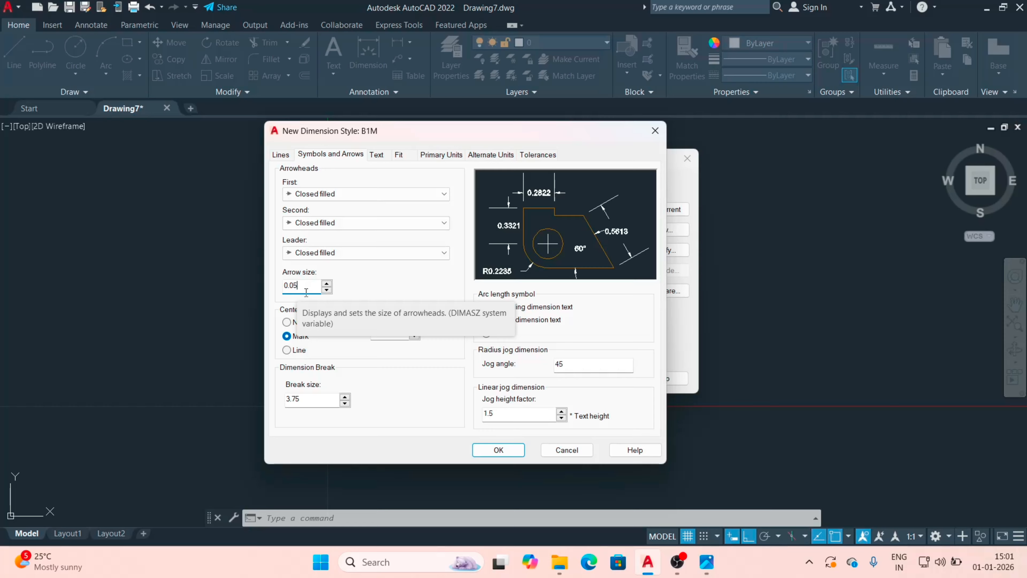
left_click(382, 158)
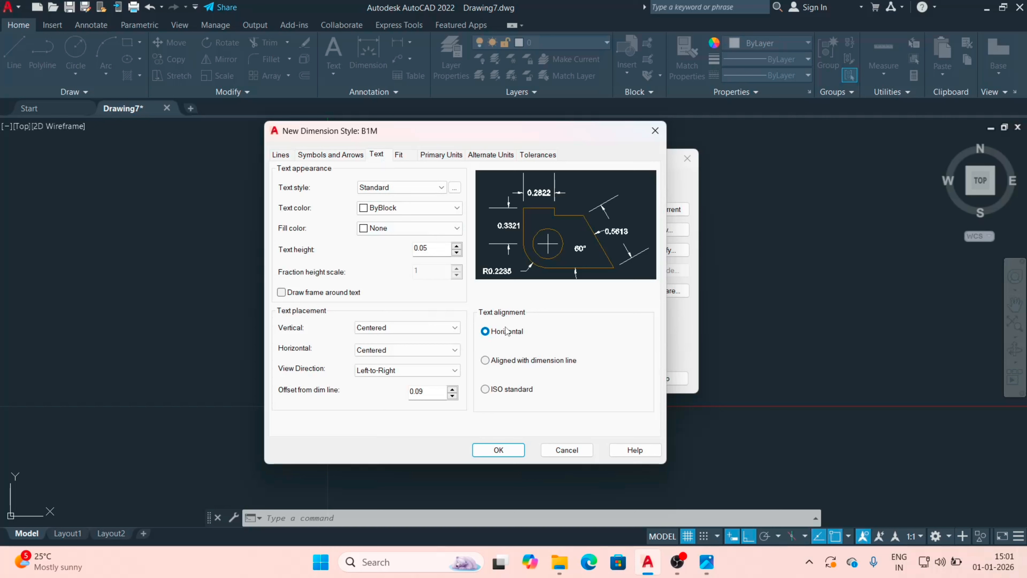
left_click(398, 155)
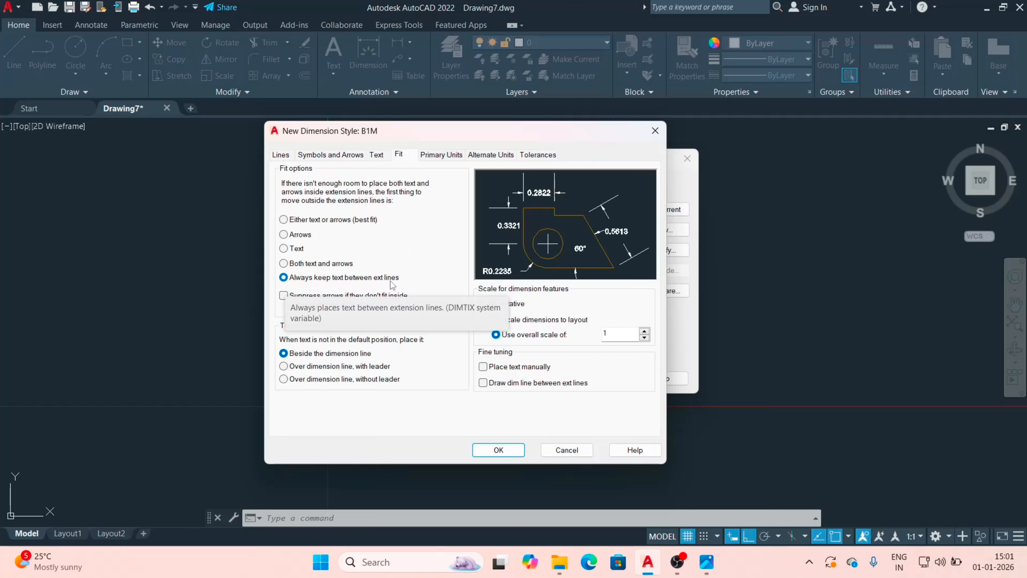
Try 0.00 as the linear precision, return it to 0.0000, and set the decimal separator to Comma.
left_click(447, 155)
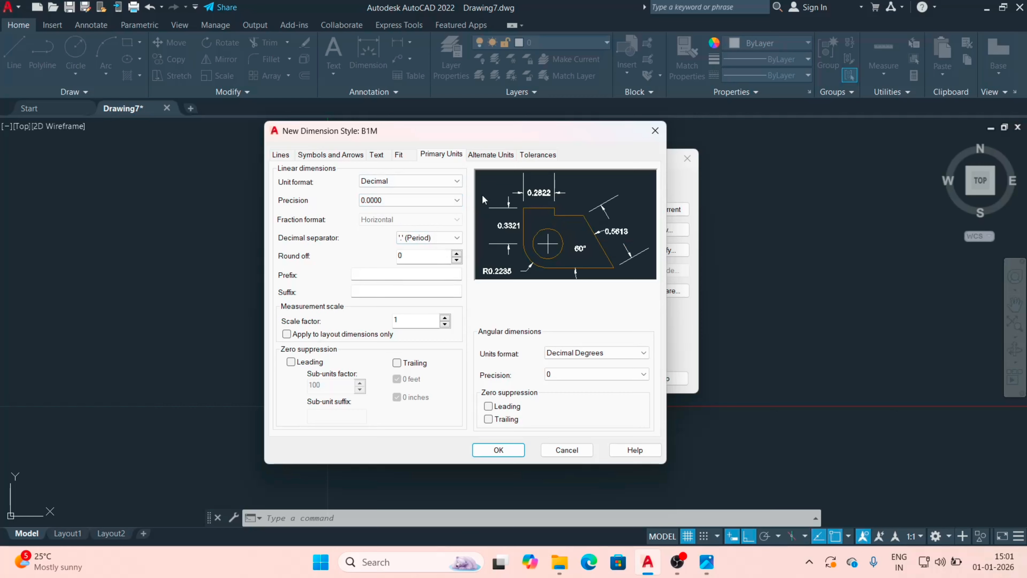
left_click(449, 200)
left_click(419, 229)
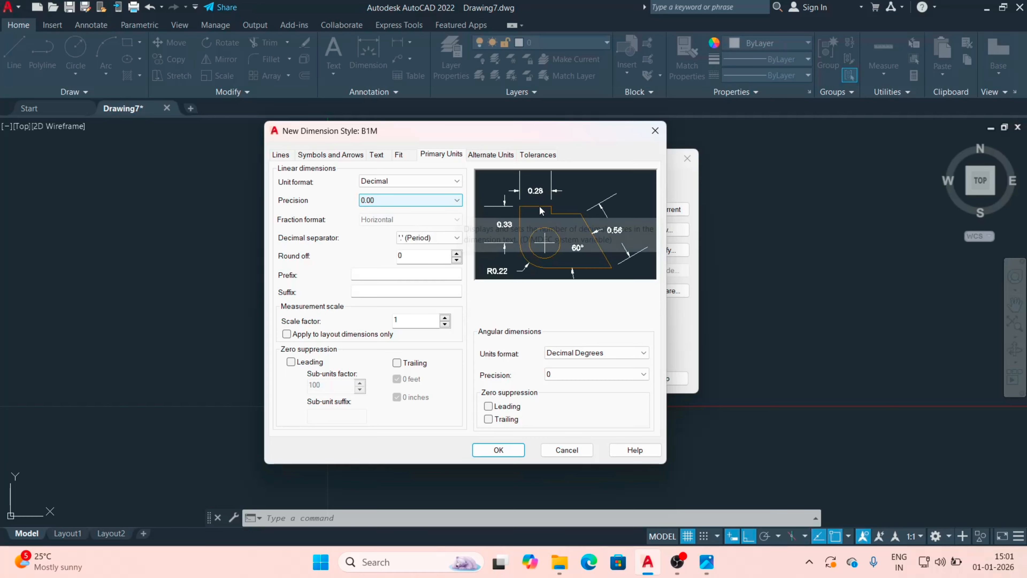
left_click(456, 201)
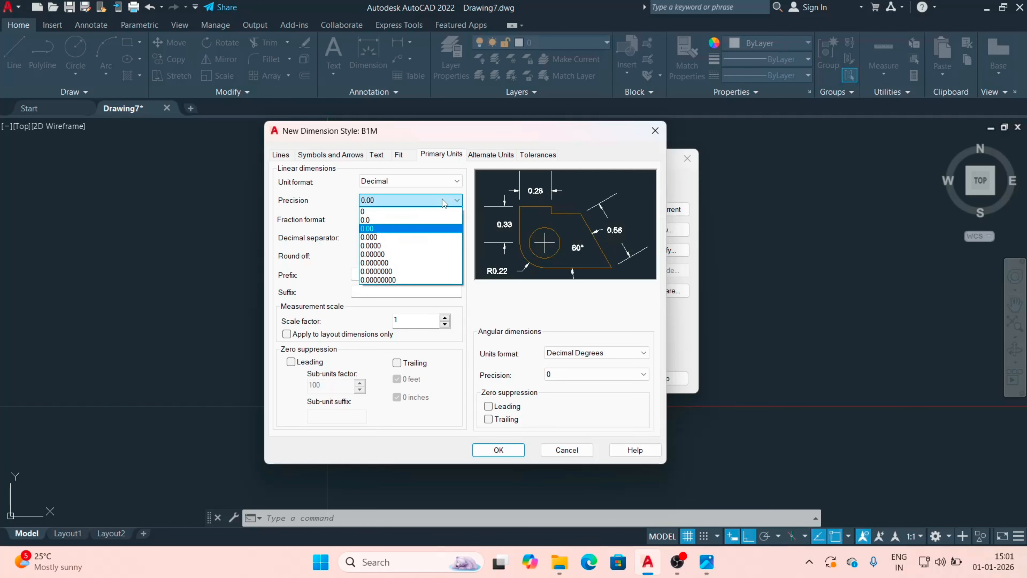
left_click(417, 246)
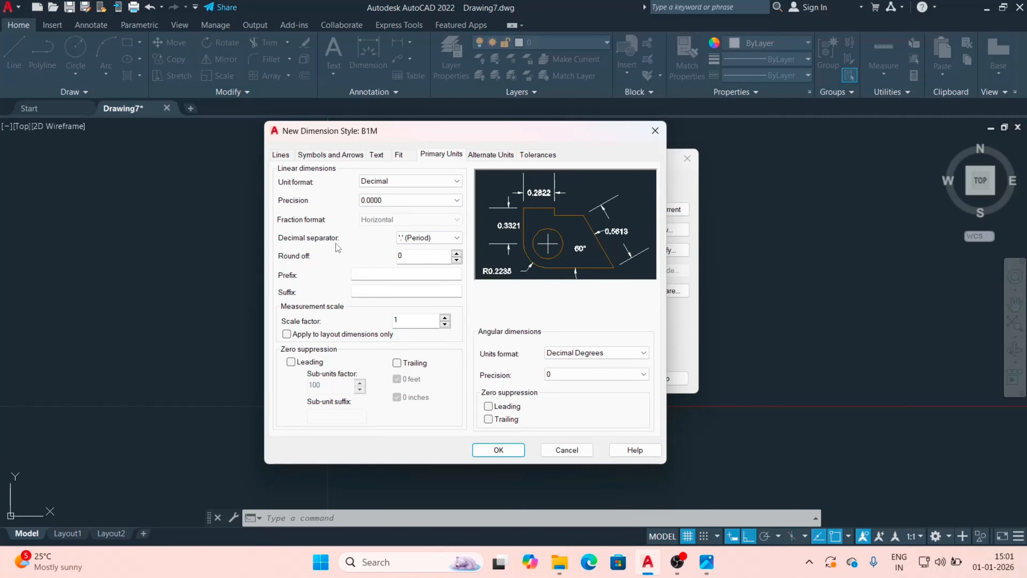
left_click(447, 240)
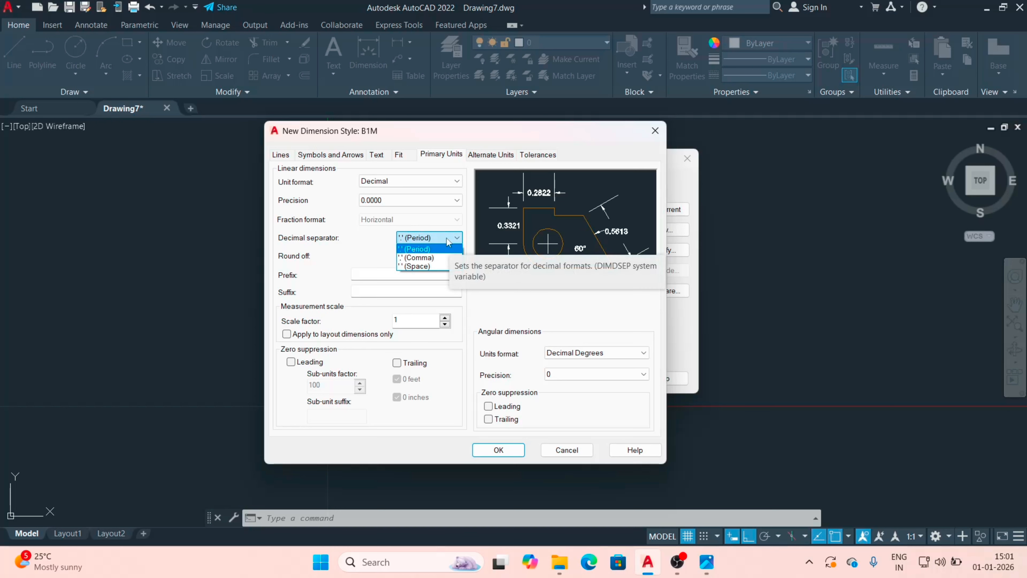
left_click(442, 258)
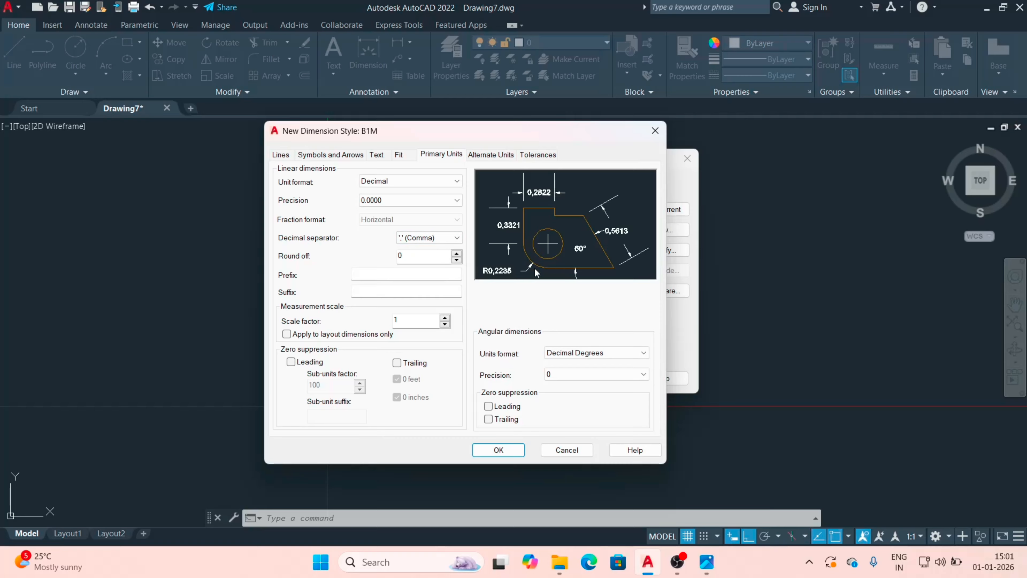
Accept the B1M style's settings, make it the current dimension style, and close the Dimension Style Manager.
left_click(478, 156)
left_click(538, 156)
left_click(434, 155)
left_click(499, 450)
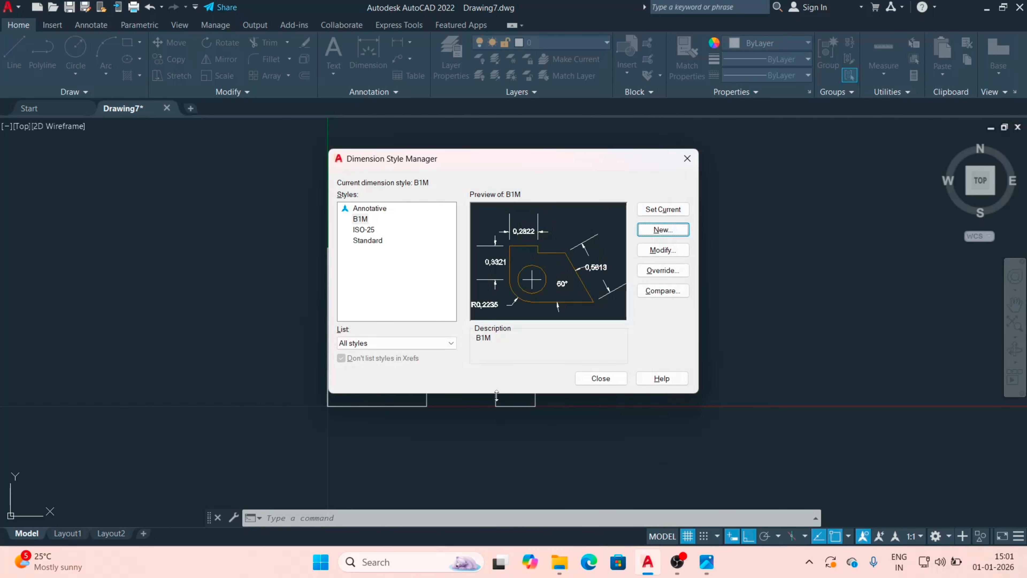
left_click(362, 219)
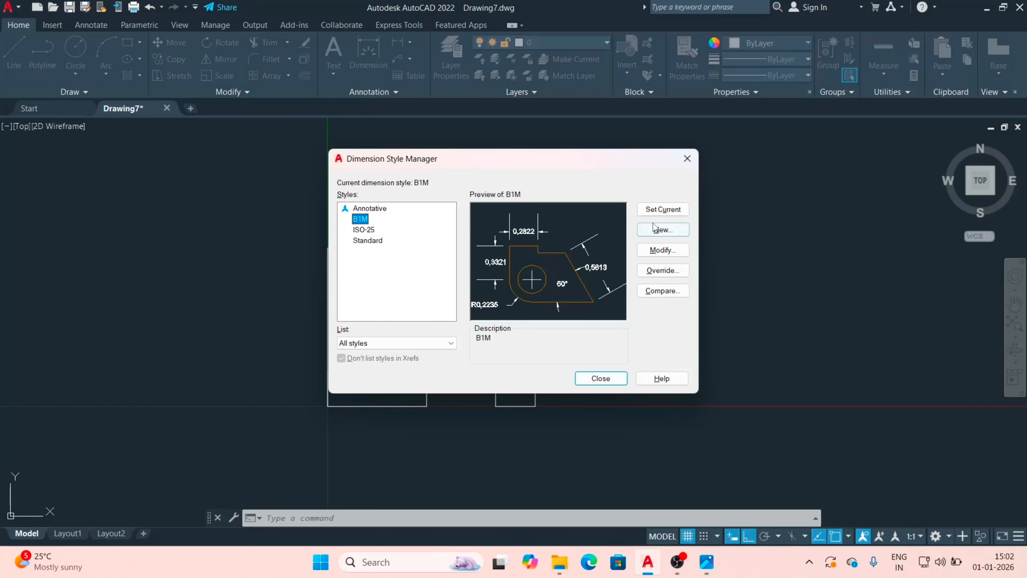
left_click(665, 210)
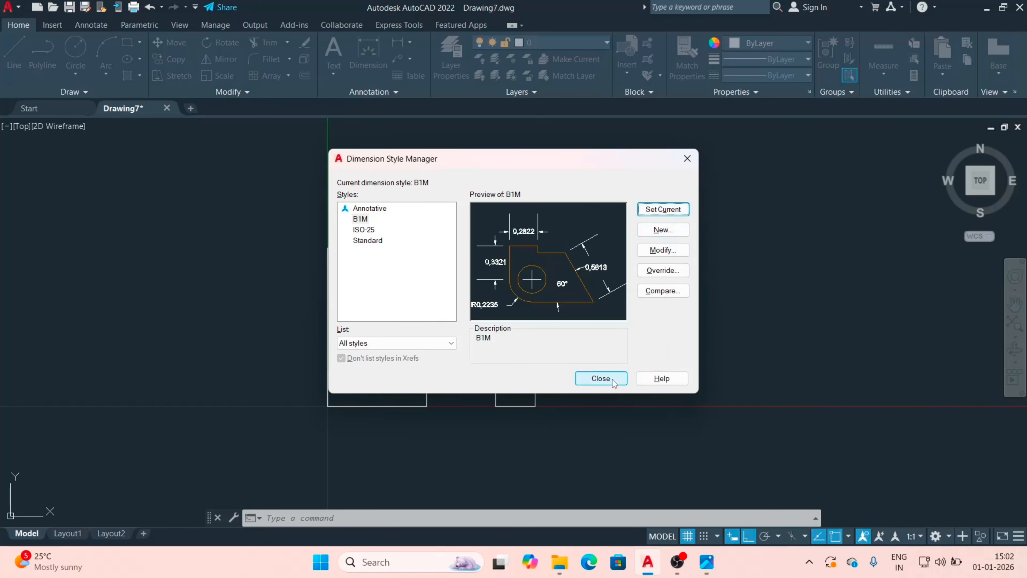
left_click(602, 378)
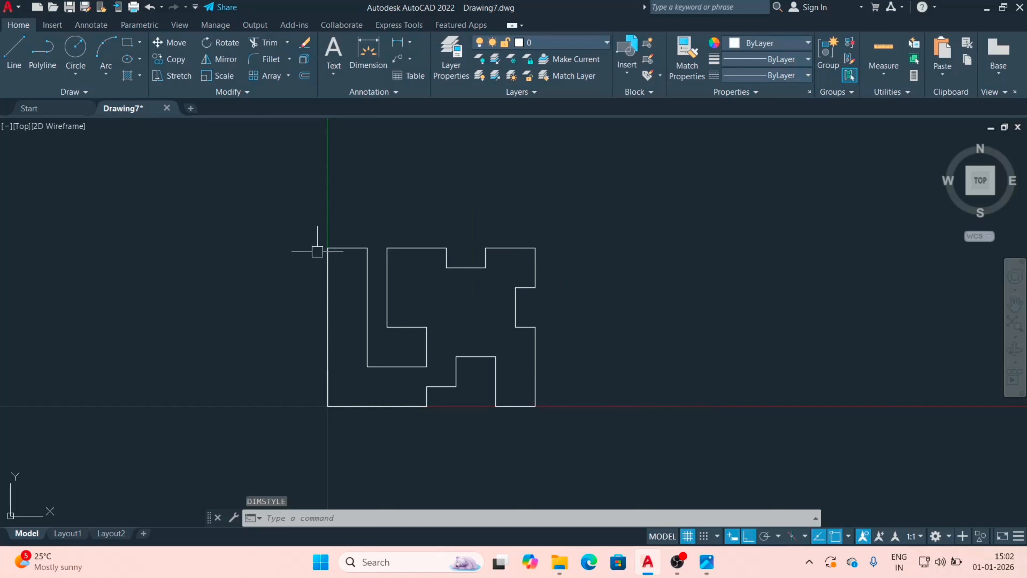
Quick-dimension the three upper horizontal edges of the outline as one continuous chain placed just above the part.
type("QD")
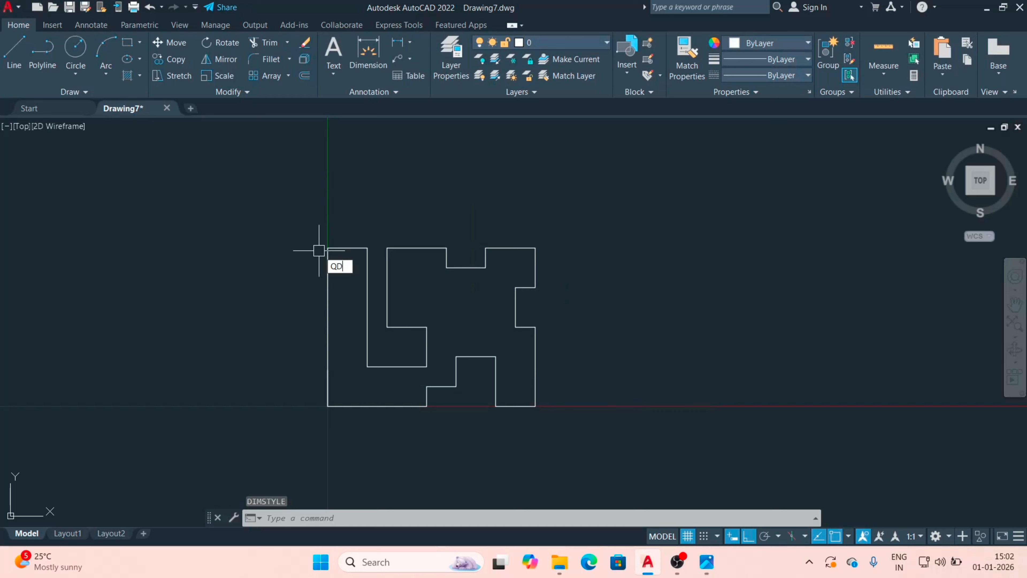
type("IM")
key("Return")
left_click(344, 248)
left_click(418, 247)
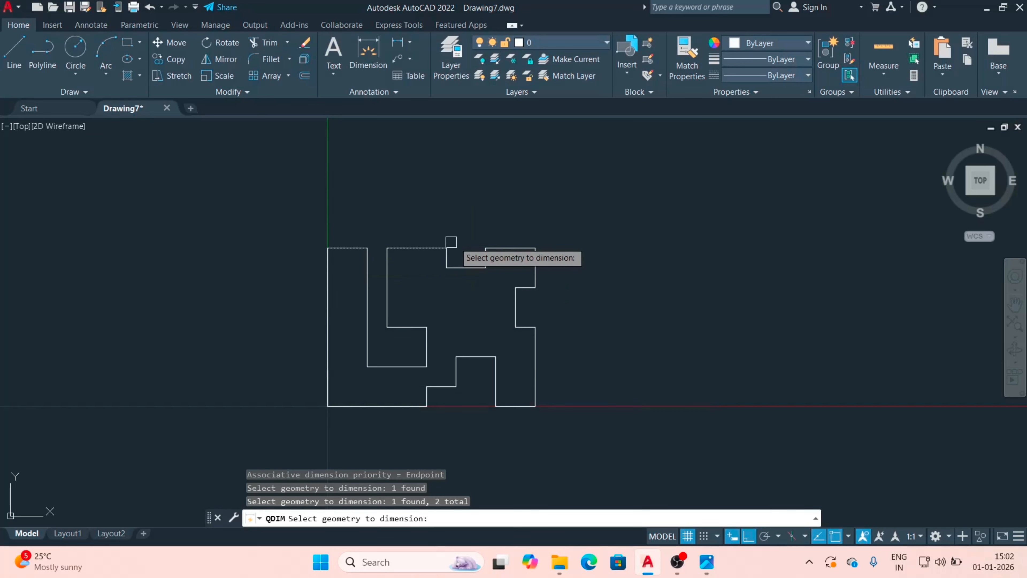
left_click(512, 248)
key("Return")
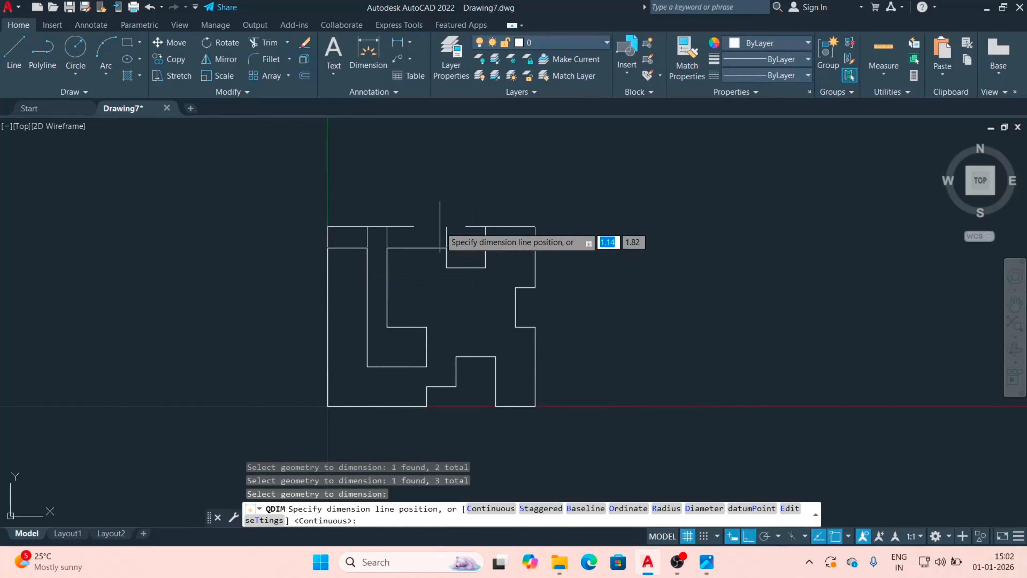
left_click(439, 226)
scroll(361, 238, "up", 4)
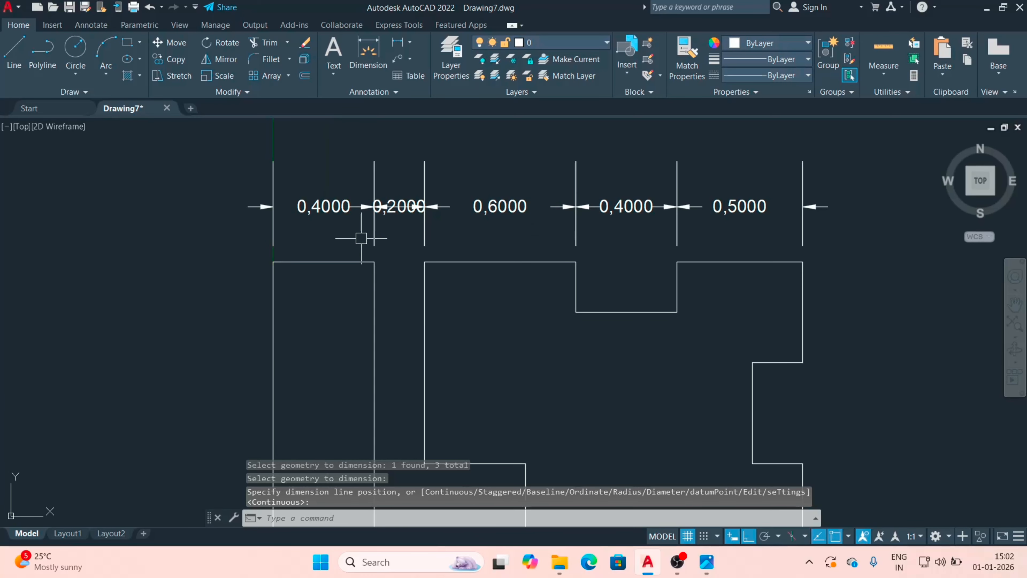
scroll(361, 239, "down", 4)
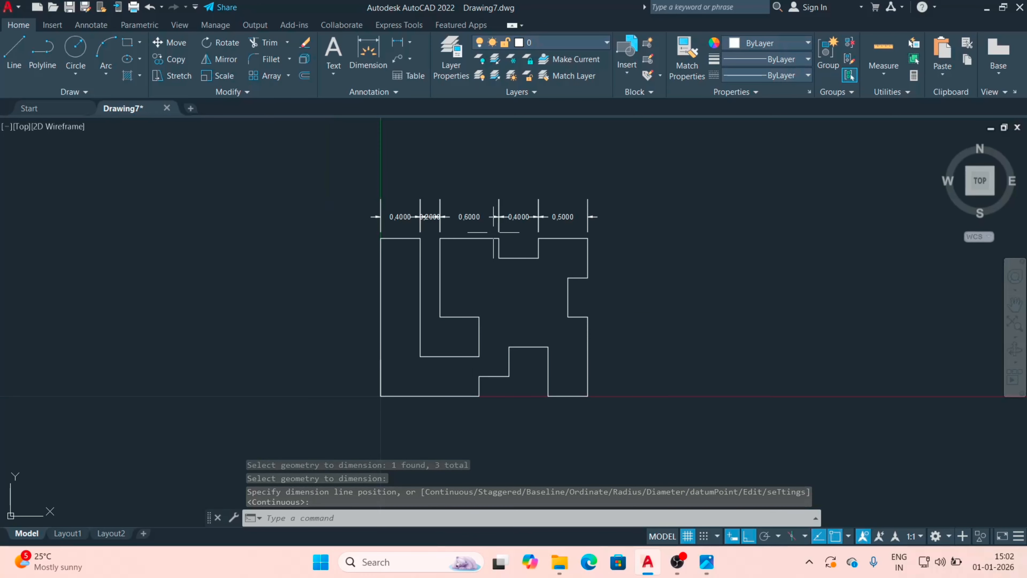
Quick-dimension the three vertical edges on the outline's right side, including the notch, as a continuous chain beside the part.
key("Return")
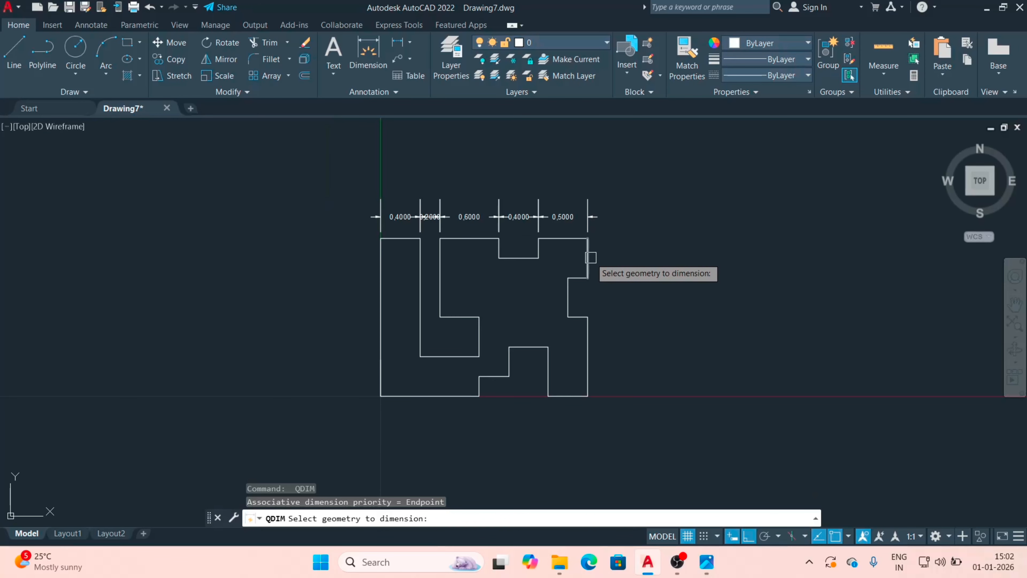
left_click(587, 269)
left_click(570, 299)
left_click(589, 340)
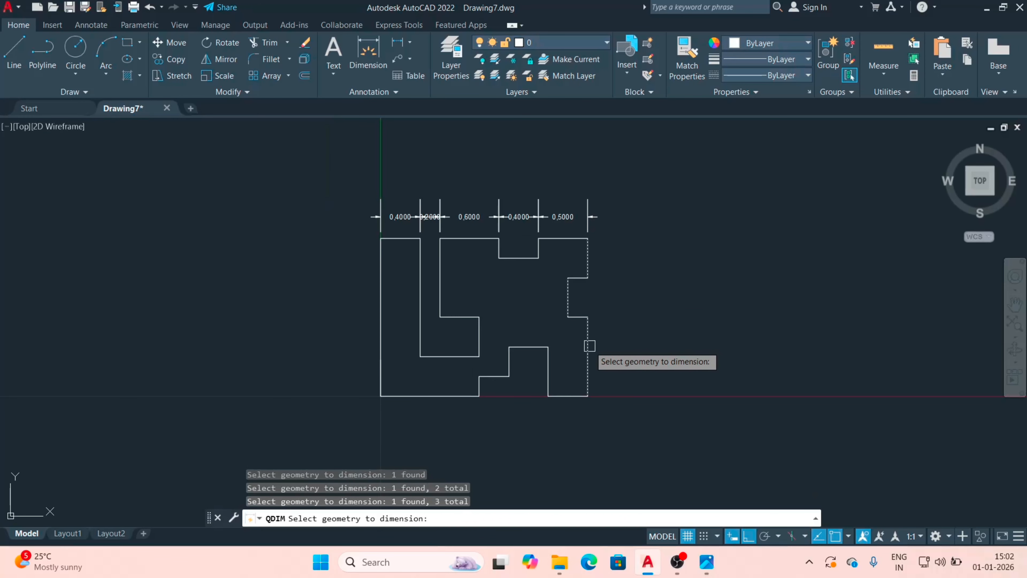
key("Return")
left_click(623, 340)
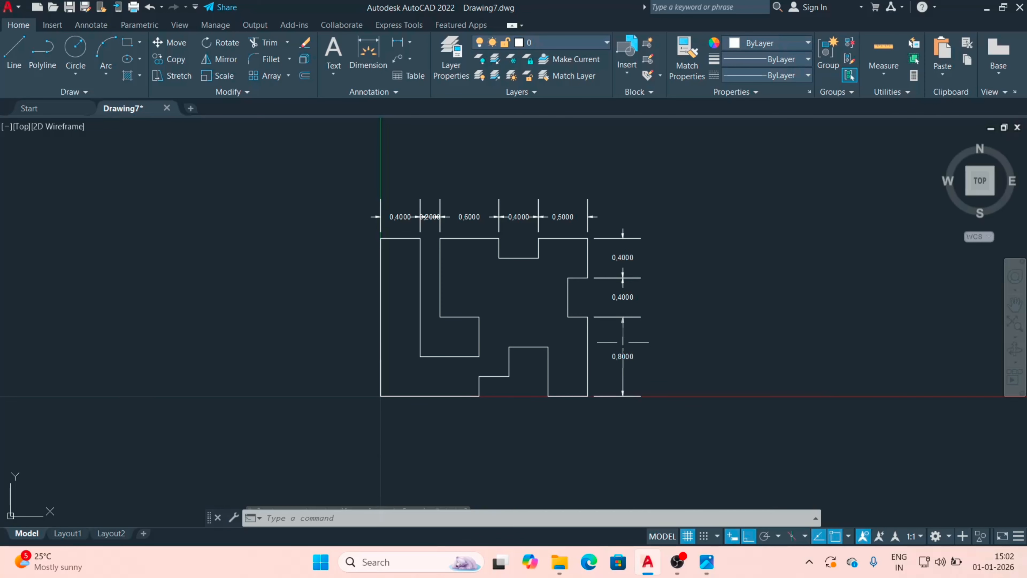
Quick-dimension the four lower horizontal edges, including the stepped notch, as a continuous chain below the part.
key("Return")
left_click(565, 395)
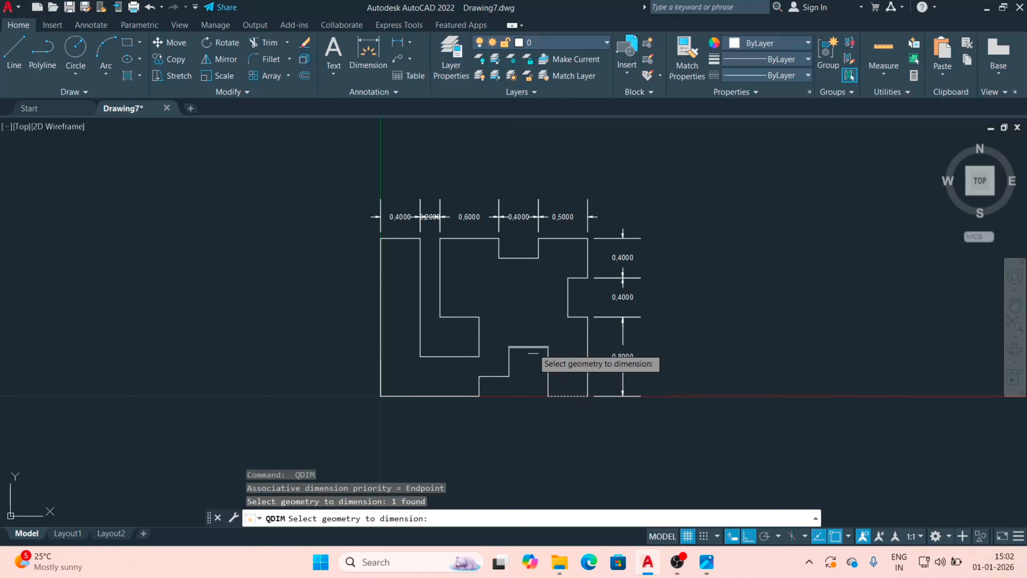
left_click(534, 347)
left_click(489, 378)
left_click(448, 396)
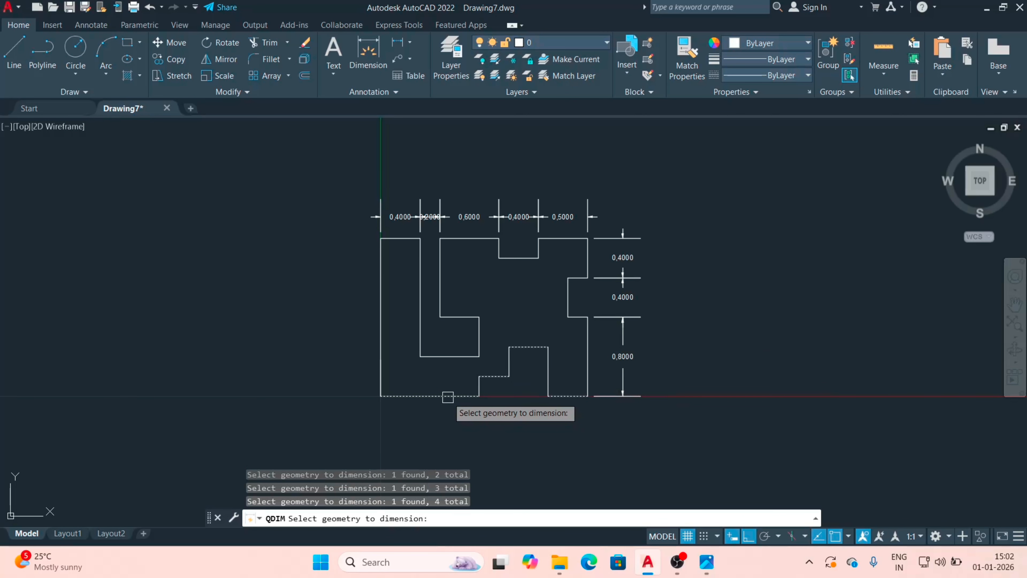
key("Return")
left_click(456, 422)
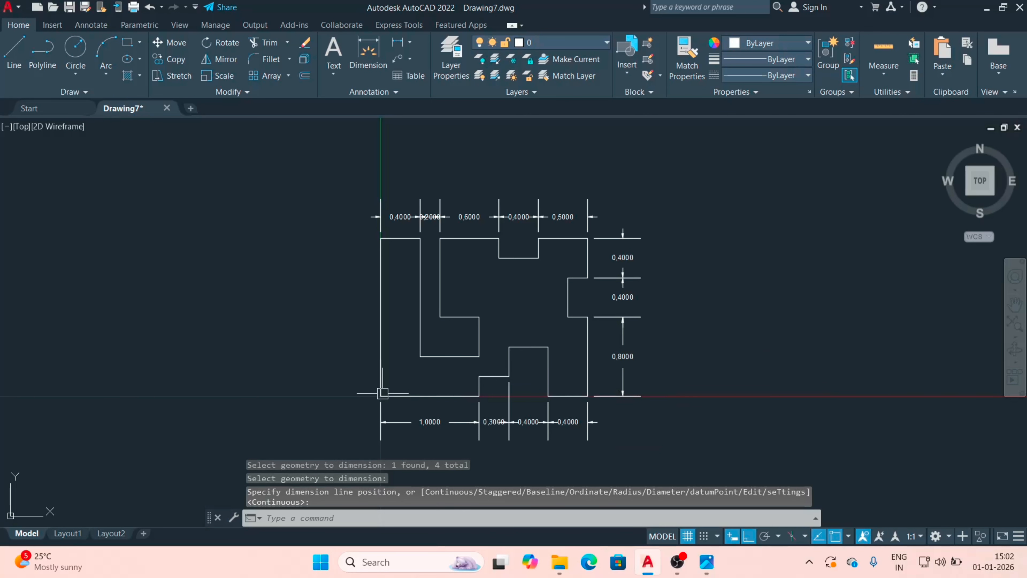
Quick-dimension the outline's full left vertical edge, with the dimension line placed outside the part.
key("Return")
left_click(380, 328)
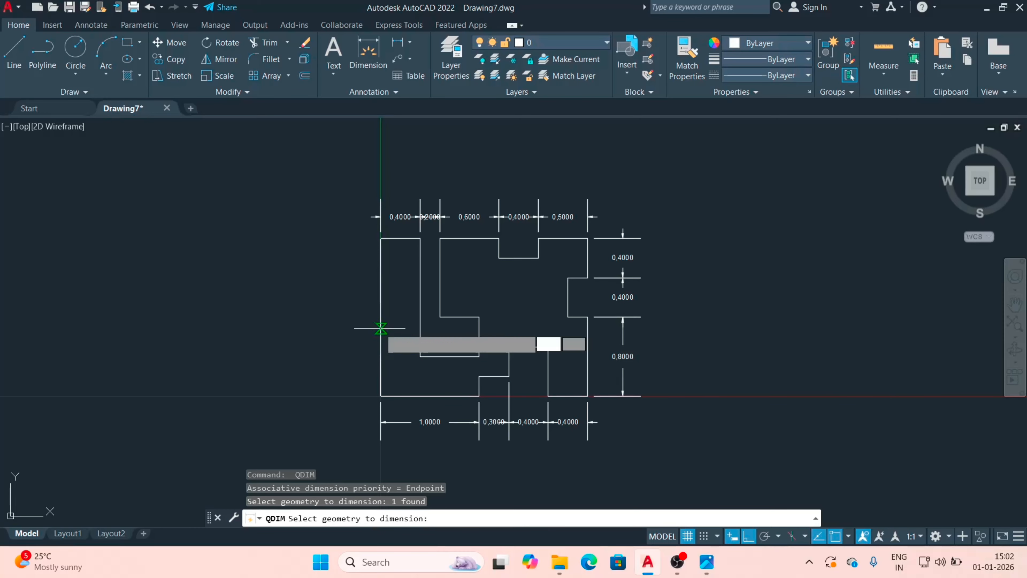
key("Return")
left_click(357, 329)
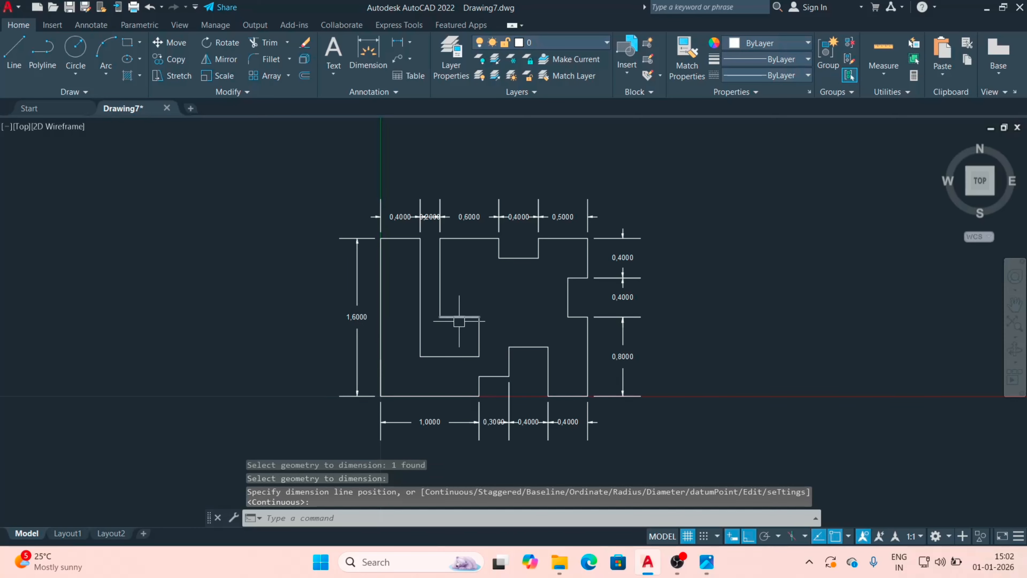
Select the whole dimensioned outline, open the Dimension Style Manager, and preview the ISO-25 style before returning to B1M.
scroll(461, 388, "down", 1)
scroll(453, 387, "up", 5)
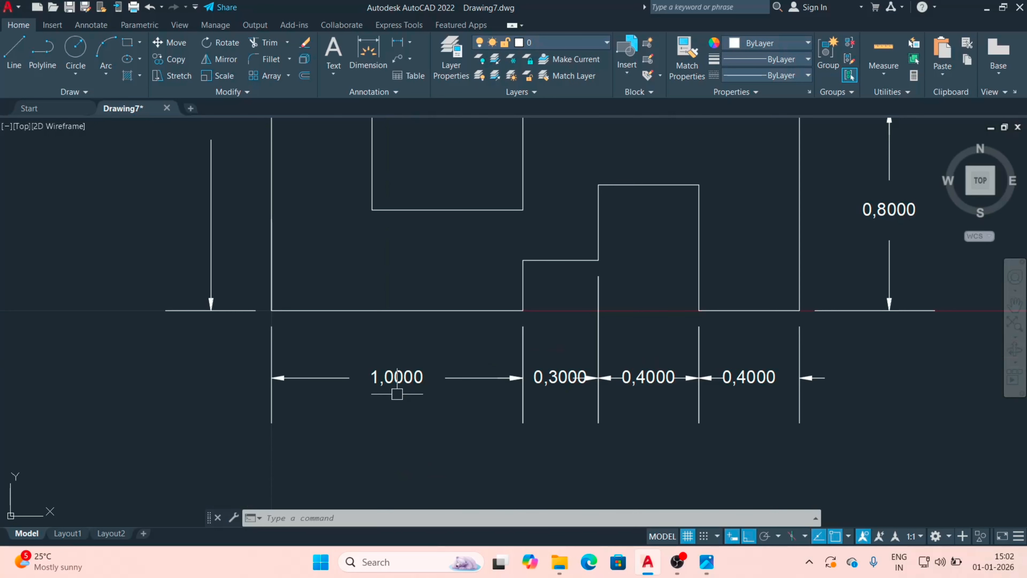
scroll(381, 386, "down", 6)
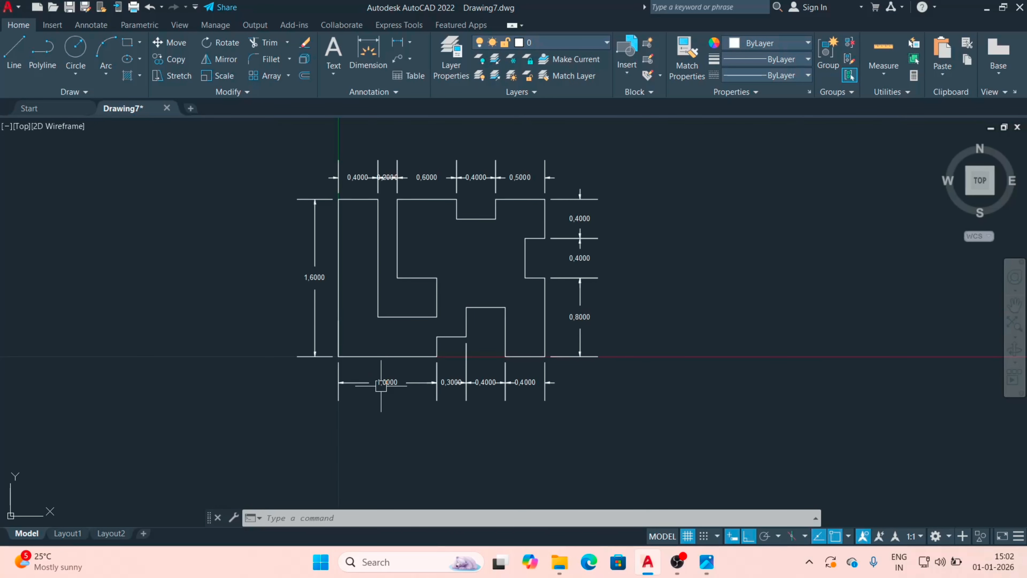
left_click(582, 420)
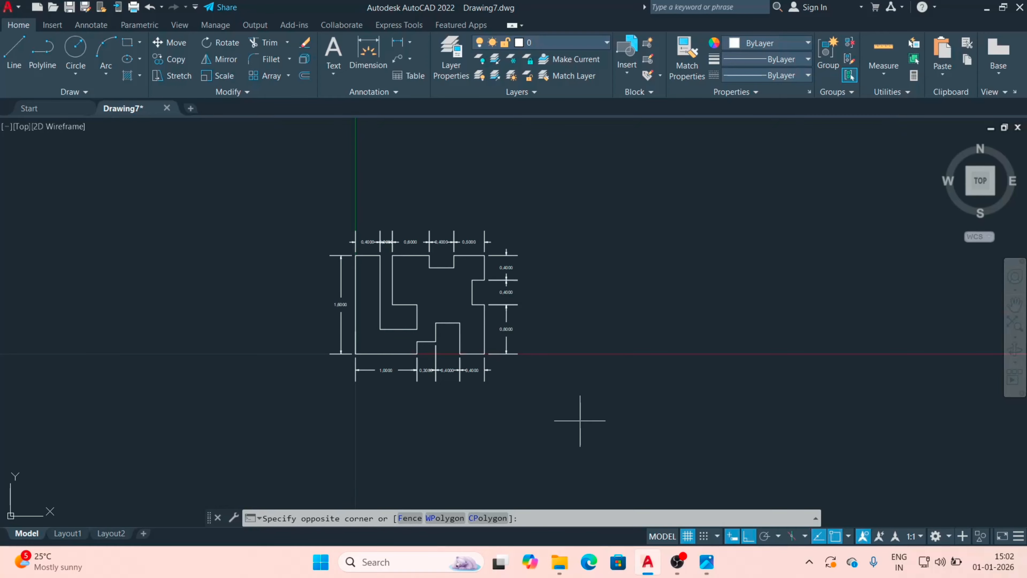
left_click(285, 205)
type("D")
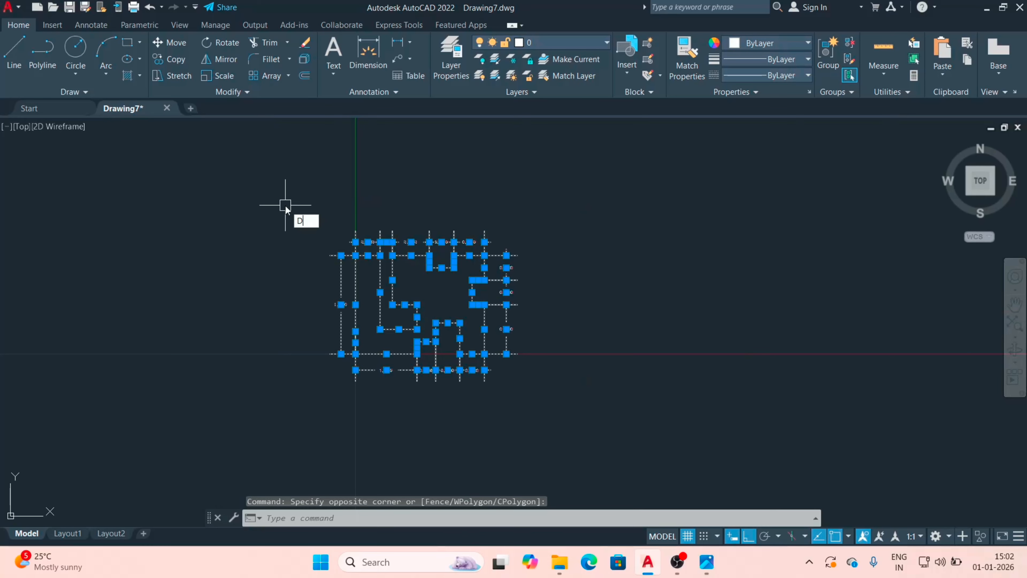
key("Return")
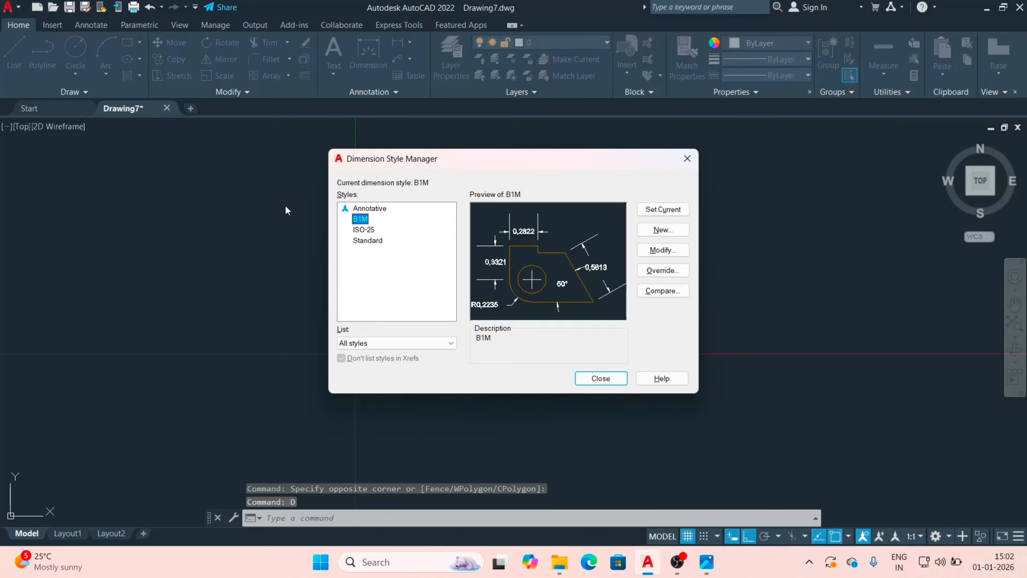
left_click(364, 230)
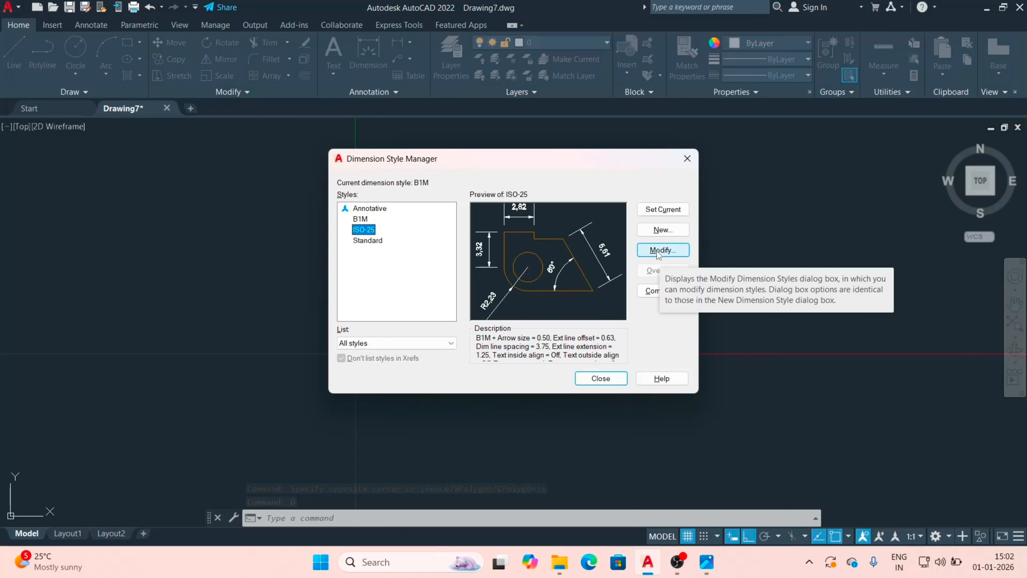
left_click(361, 219)
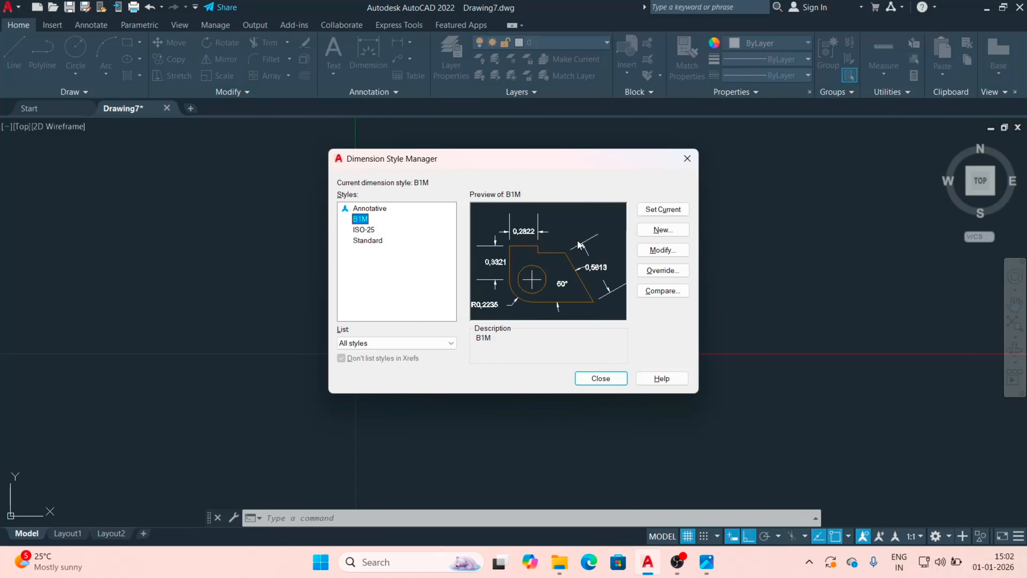
Modify the B1M style's primary units to a linear precision of 0.00 with Period as the decimal separator.
left_click(661, 251)
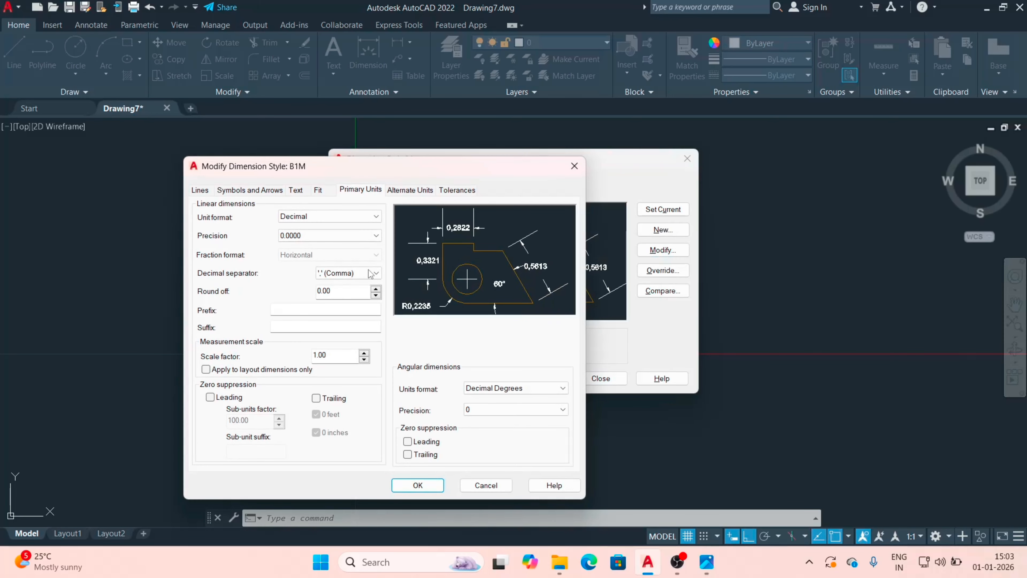
left_click(355, 236)
left_click(328, 264)
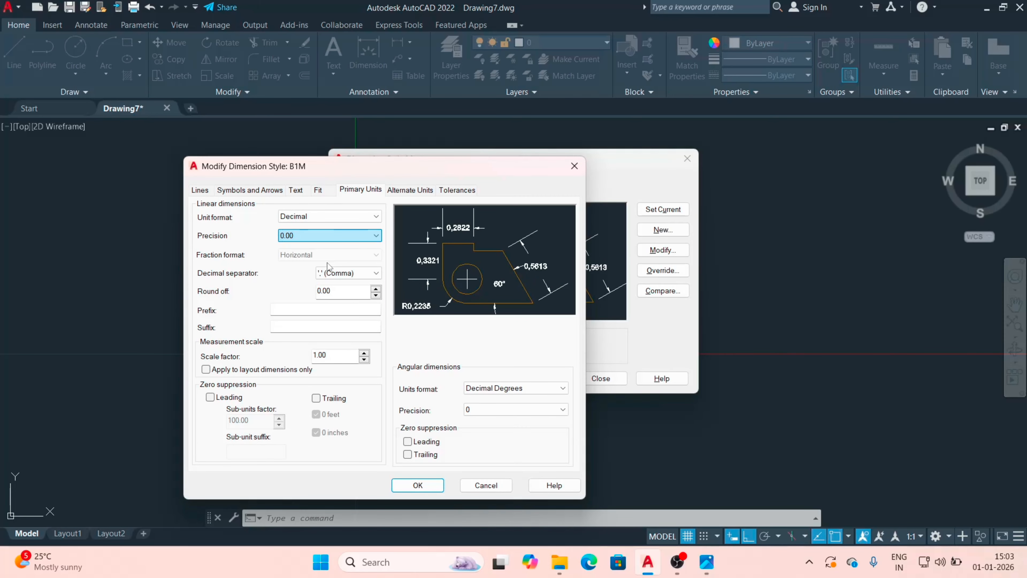
left_click(370, 275)
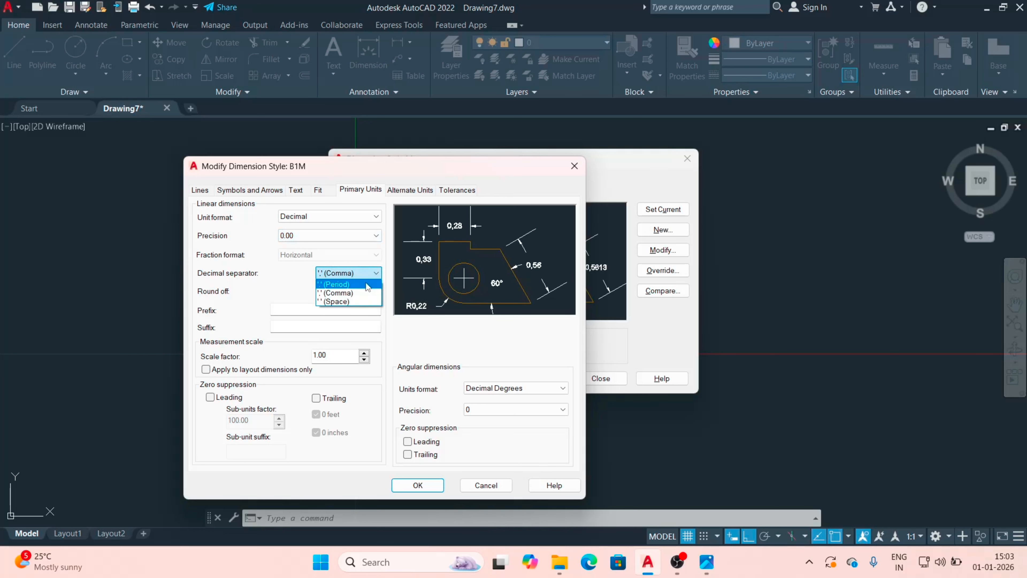
left_click(368, 284)
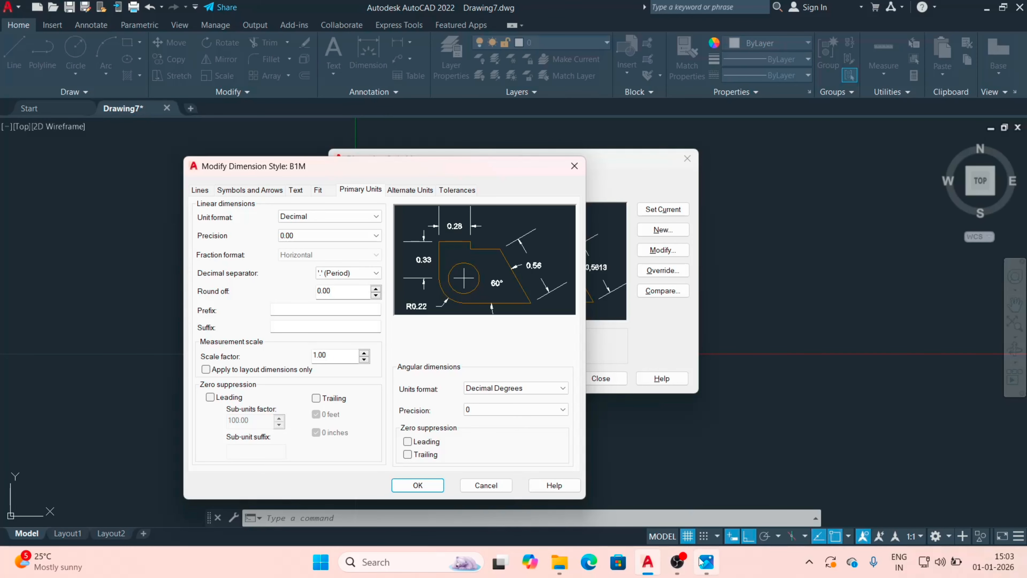
Check how the dimension values are written in the EX3.jpg reference image, then close the image.
left_click(709, 571)
scroll(785, 298, "up", 5)
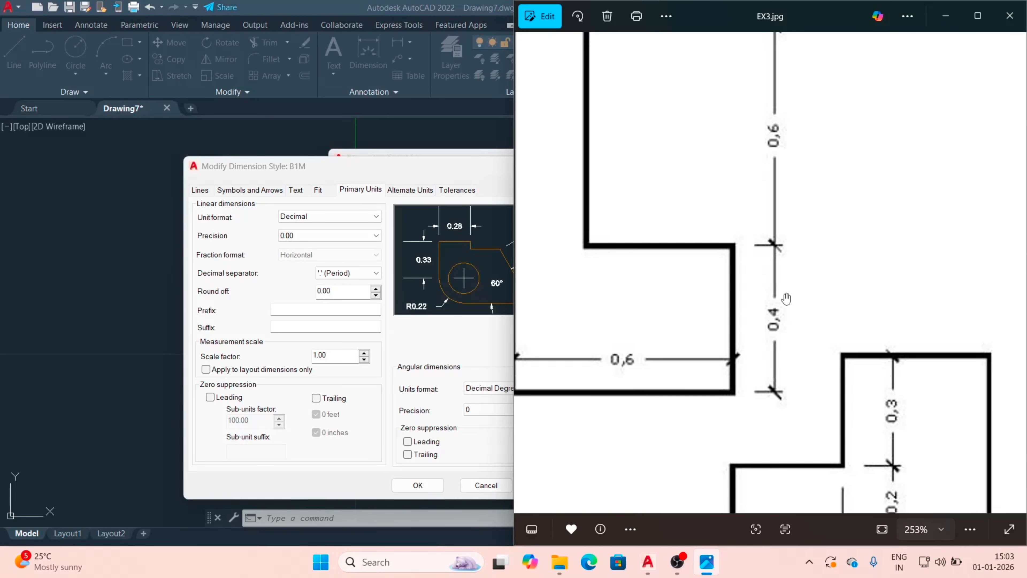
scroll(785, 298, "down", 5)
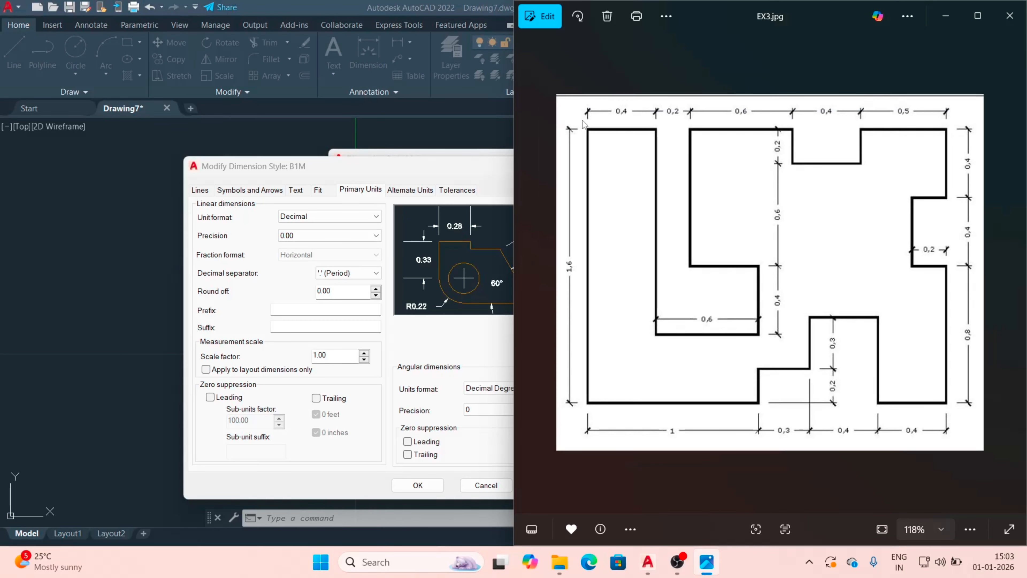
left_click(1011, 17)
Keep Period as the decimal separator, accept the B1M changes, and set B1M as the current dimension style.
left_click(371, 276)
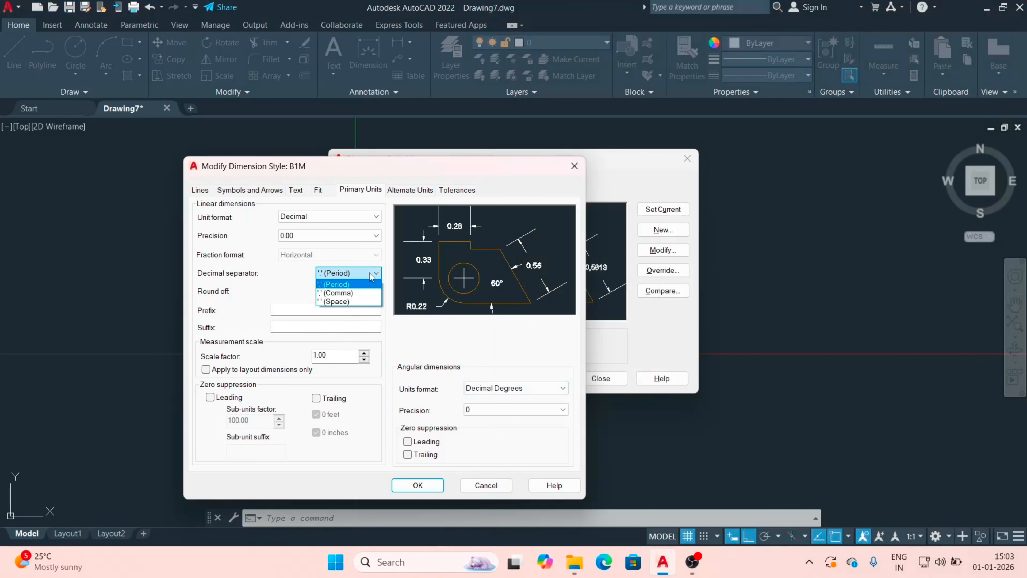
left_click(348, 282)
left_click(418, 485)
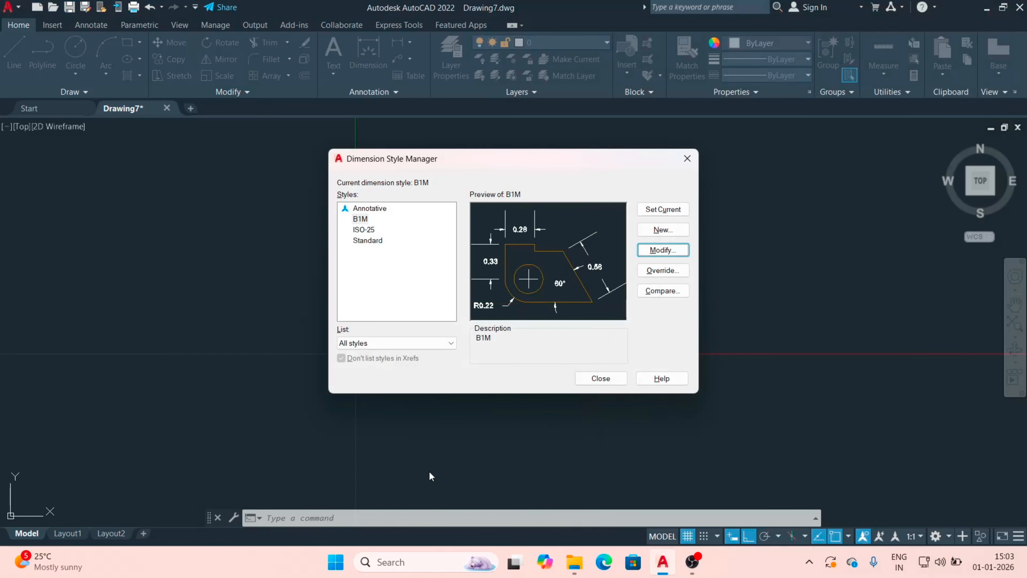
left_click(665, 211)
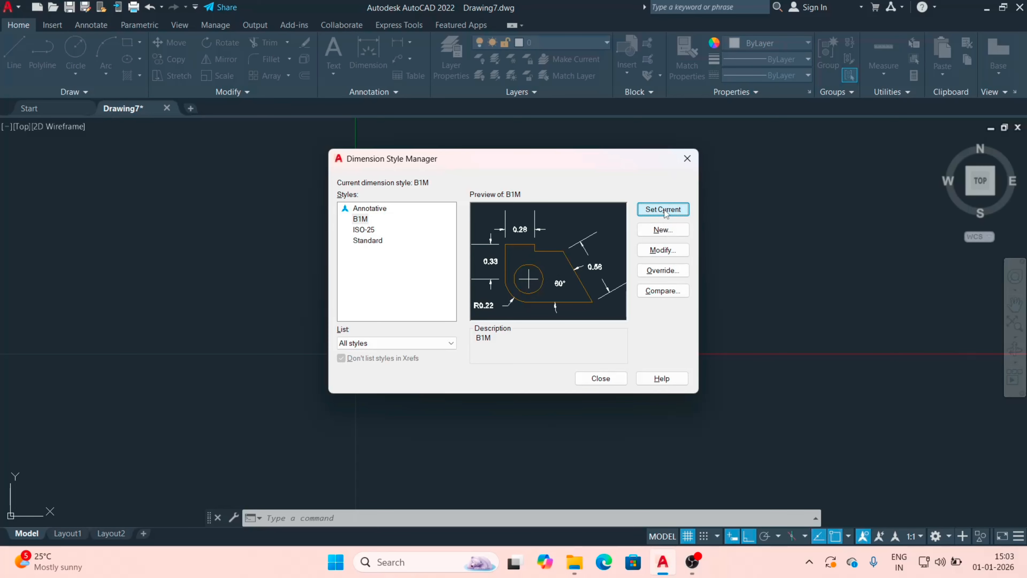
left_click(601, 378)
Examine the number format and placement of the updated dimensions around the whole EX3 outline.
scroll(373, 271, "up", 4)
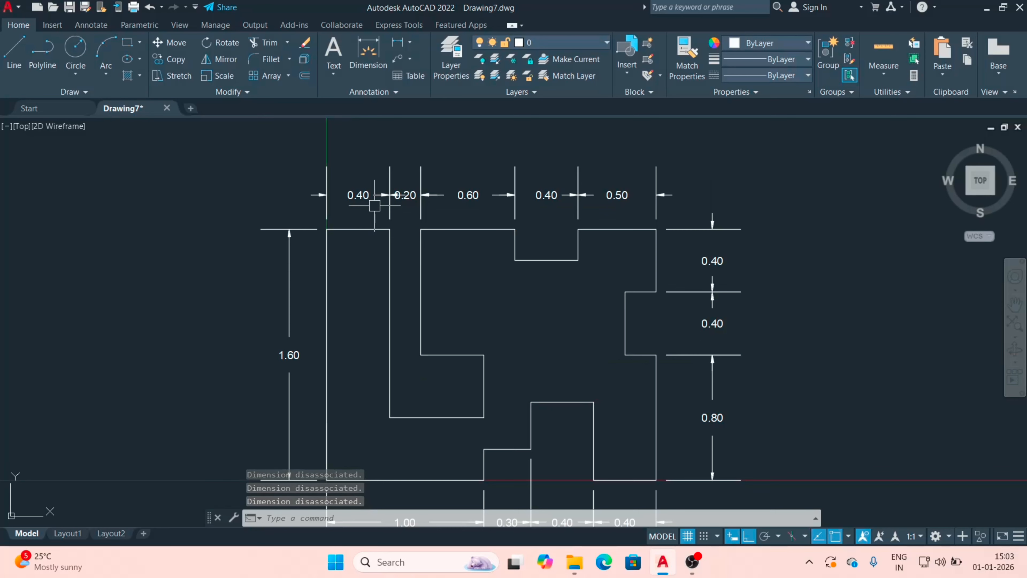
scroll(482, 202, "up", 2)
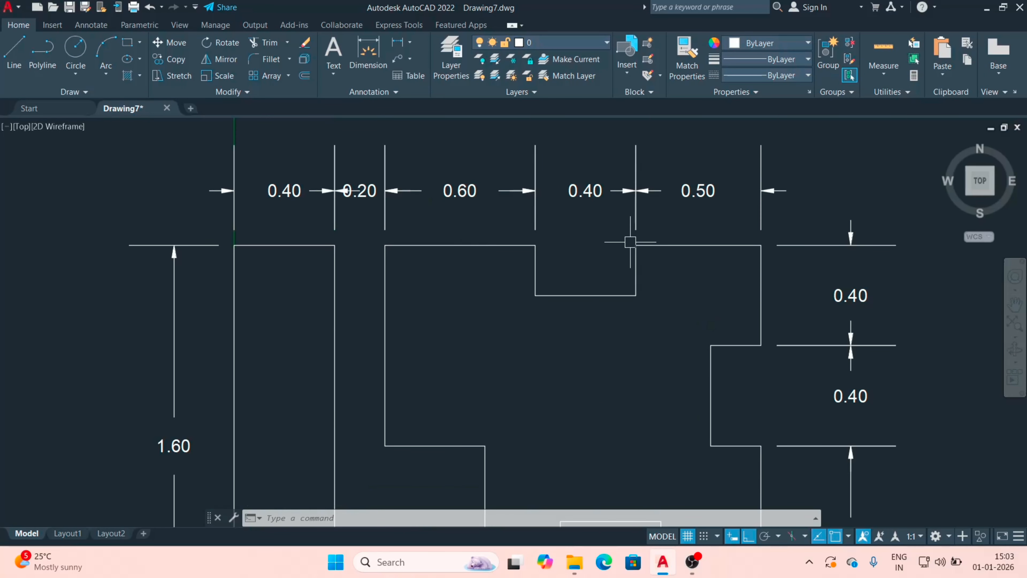
scroll(630, 241, "down", 4)
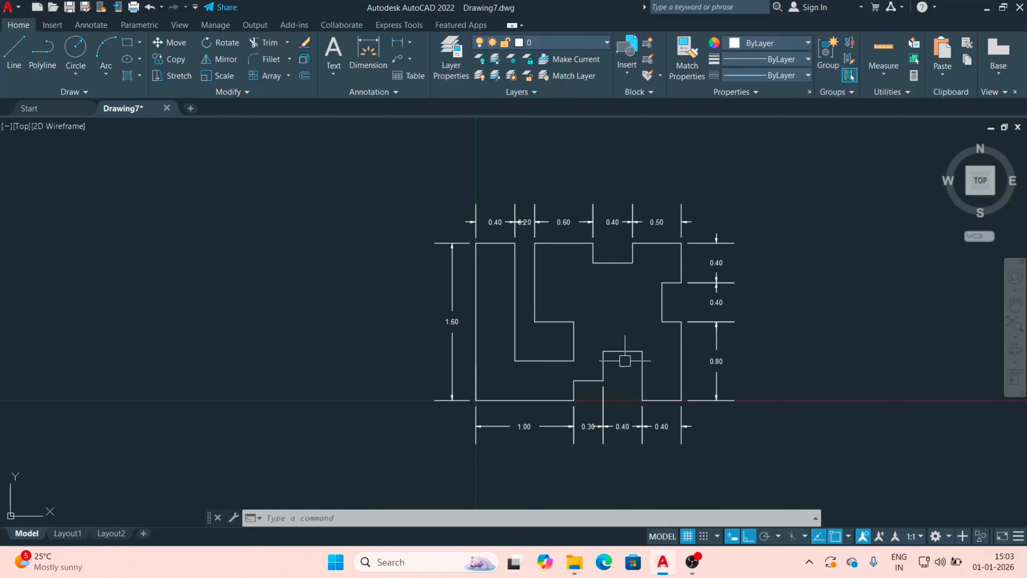
scroll(631, 372, "up", 4)
scroll(624, 356, "down", 2)
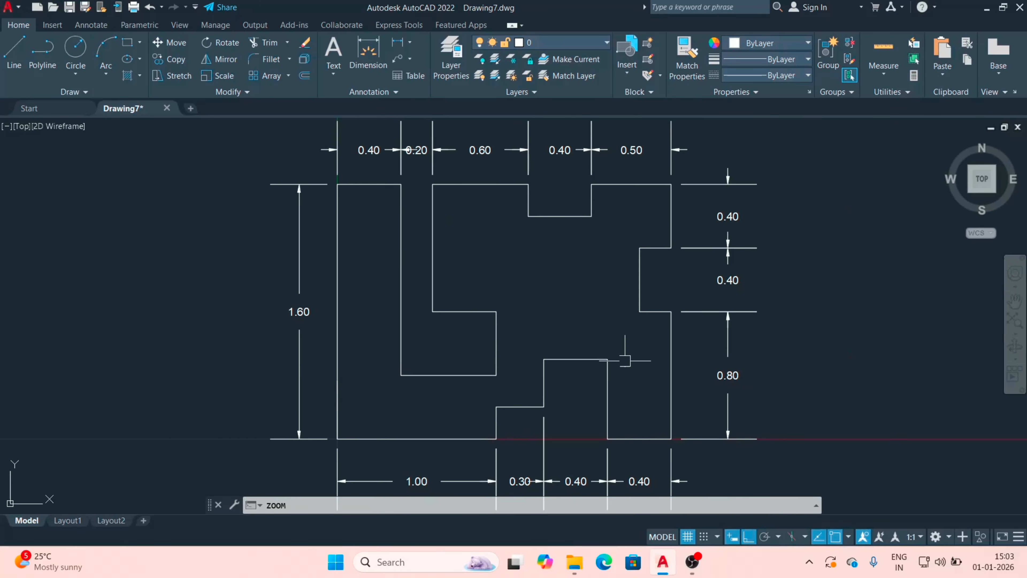
middle_click(752, 284)
middle_click(752, 284)
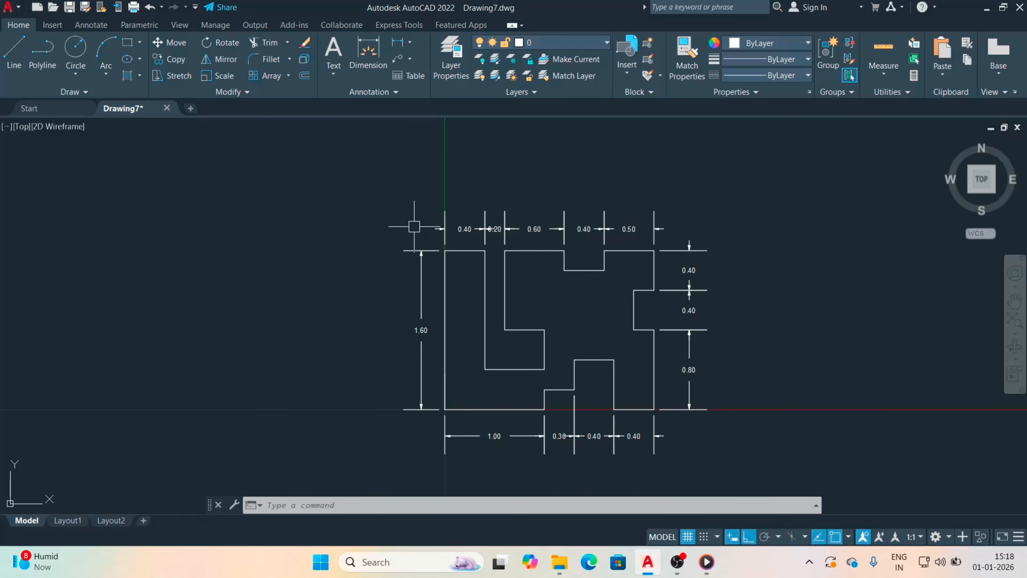